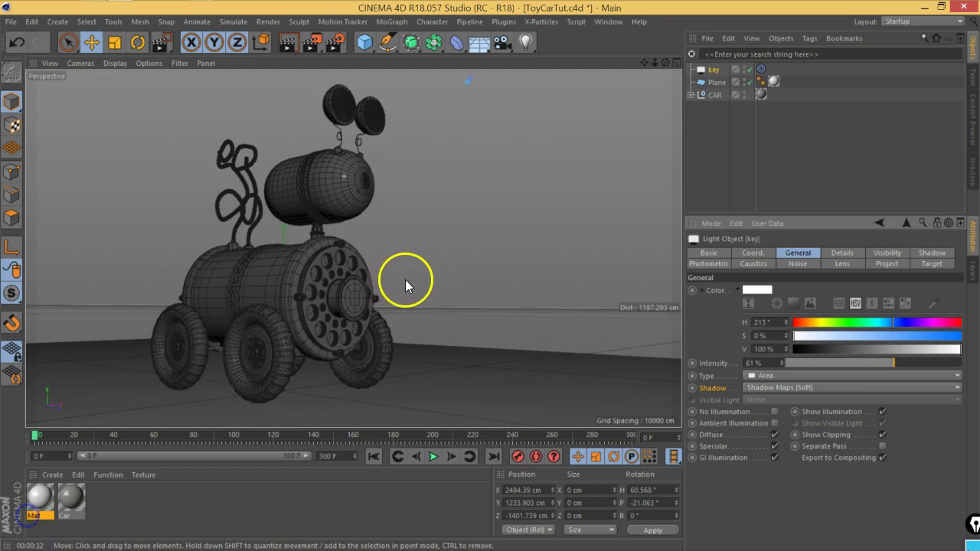
- Duplicate the key area light in the Object Manager and name the copy remLight
{"action": "mouse_move", "coordinate": [342, 296]}
{"action": "left_mouse_down", "text": "alt"}
{"action": "mouse_move", "coordinate": [399, 193]}
{"action": "mouse_move", "coordinate": [365, 239]}
{"action": "left_mouse_up", "text": "alt"}
{"action": "mouse_move", "coordinate": [714, 70]}
{"action": "left_mouse_down", "text": "ctrl"}
{"action": "mouse_move", "coordinate": [704, 48]}
{"action": "mouse_move", "coordinate": [480, 278]}
{"action": "mouse_move", "coordinate": [449, 256]}
{"action": "mouse_move", "coordinate": [446, 192]}
{"action": "mouse_move", "coordinate": [407, 214]}
{"action": "left_mouse_up", "text": "ctrl"}
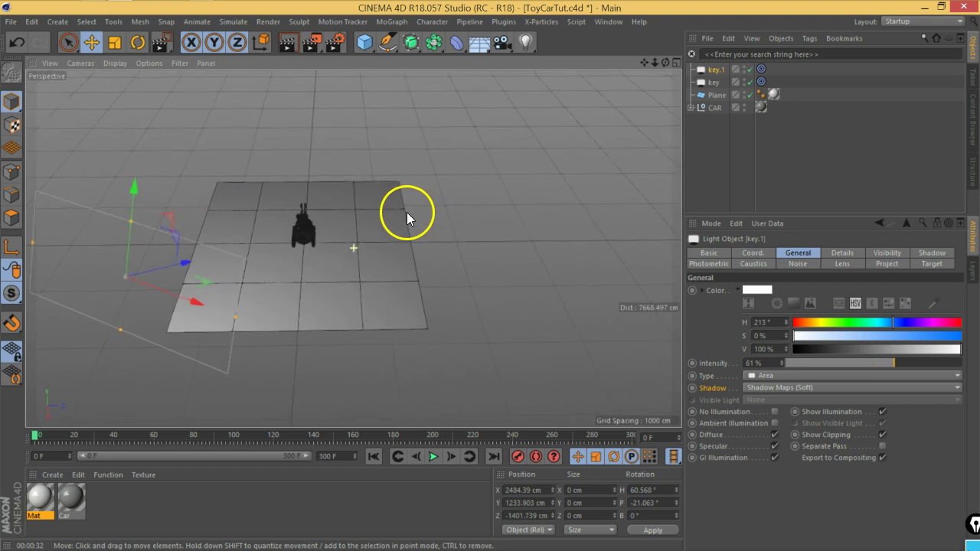
{"action": "left_click_drag", "start_coordinate": [354, 271], "coordinate": [392, 257], "text": "alt"}
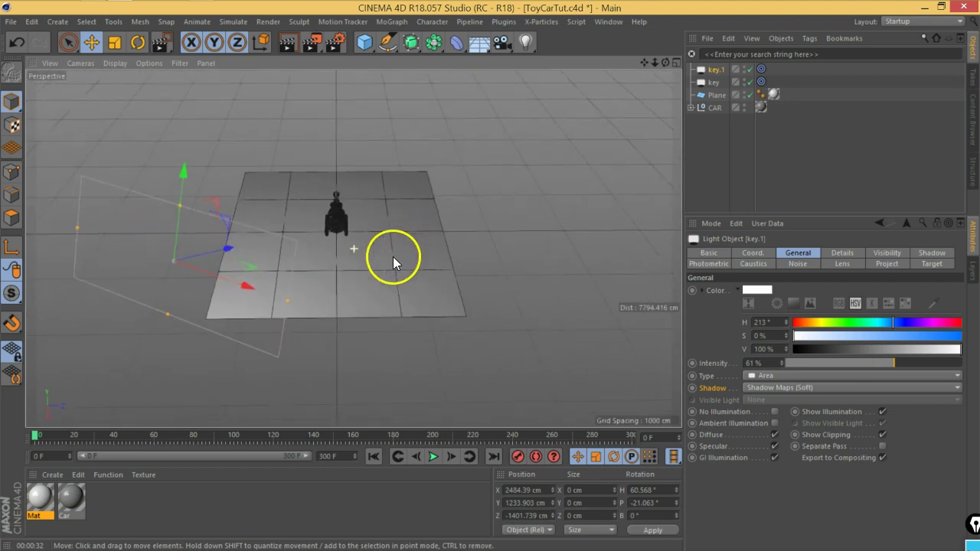
{"action": "double_click", "coordinate": [715, 70]}
{"action": "type", "text": "rimLight"}
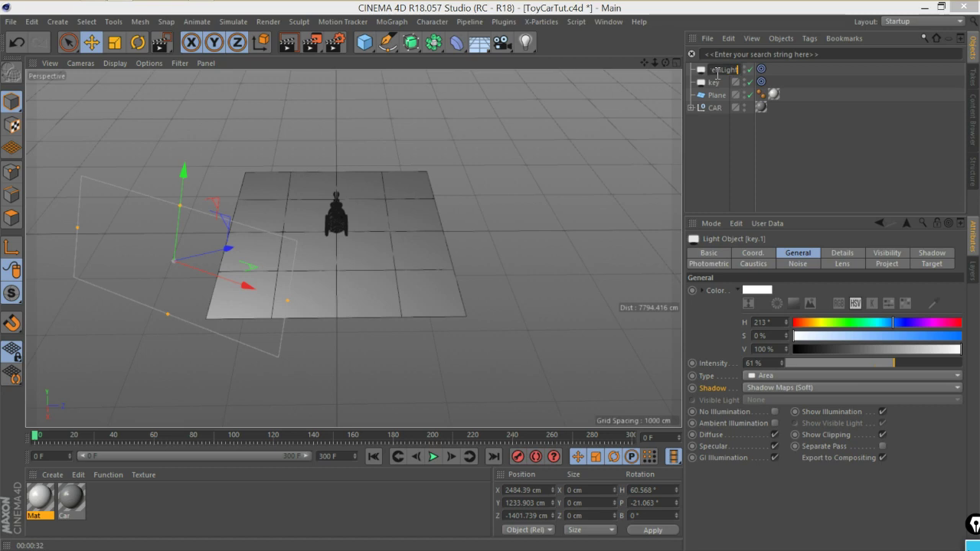
{"action": "key", "text": "Return"}
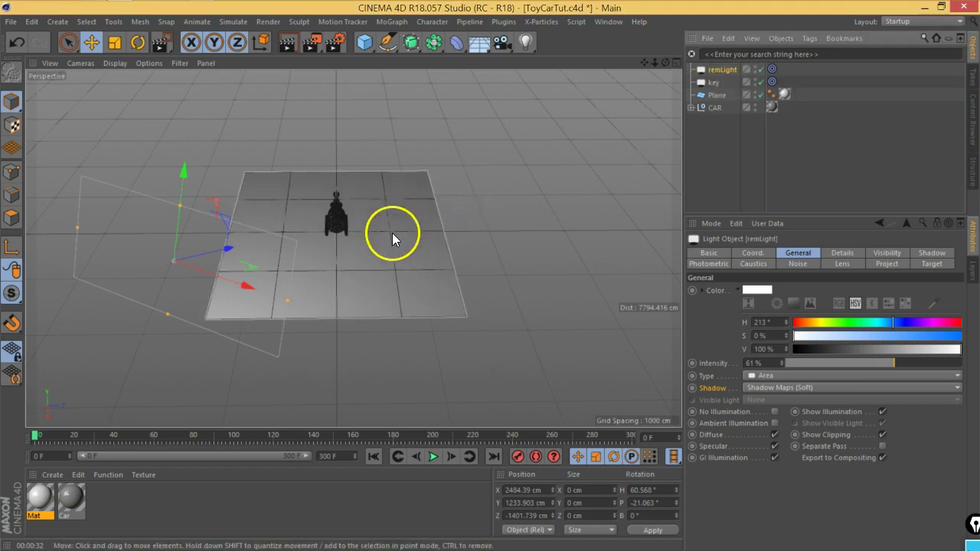
- Move remLight close to the car's other side, angle it toward the car and enlarge its area
{"action": "left_click_drag", "start_coordinate": [378, 279], "coordinate": [226, 318], "text": "alt"}
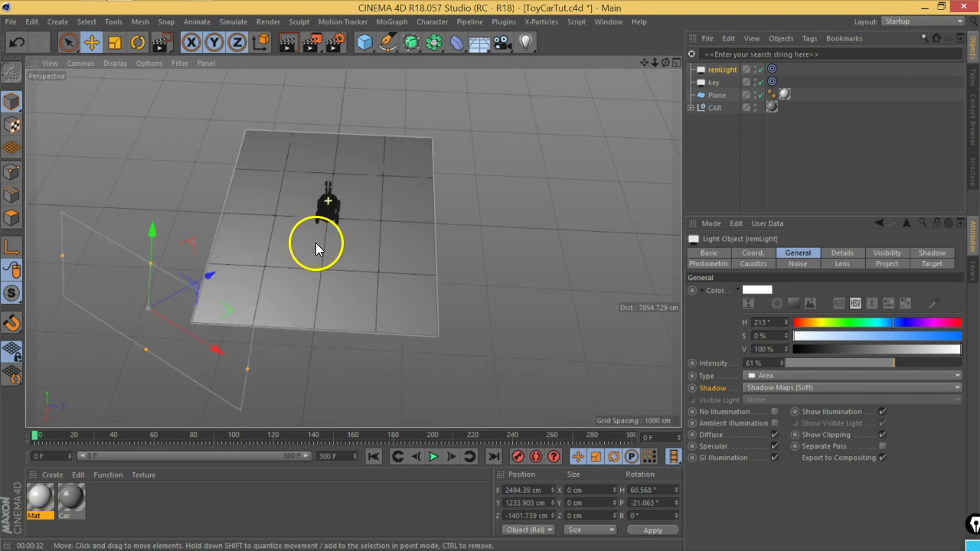
{"action": "left_click_drag", "start_coordinate": [220, 355], "coordinate": [397, 327]}
{"action": "mouse_move", "coordinate": [297, 342]}
{"action": "left_mouse_down"}
{"action": "mouse_move", "coordinate": [355, 263]}
{"action": "mouse_move", "coordinate": [560, 239]}
{"action": "mouse_move", "coordinate": [519, 120]}
{"action": "left_mouse_up"}
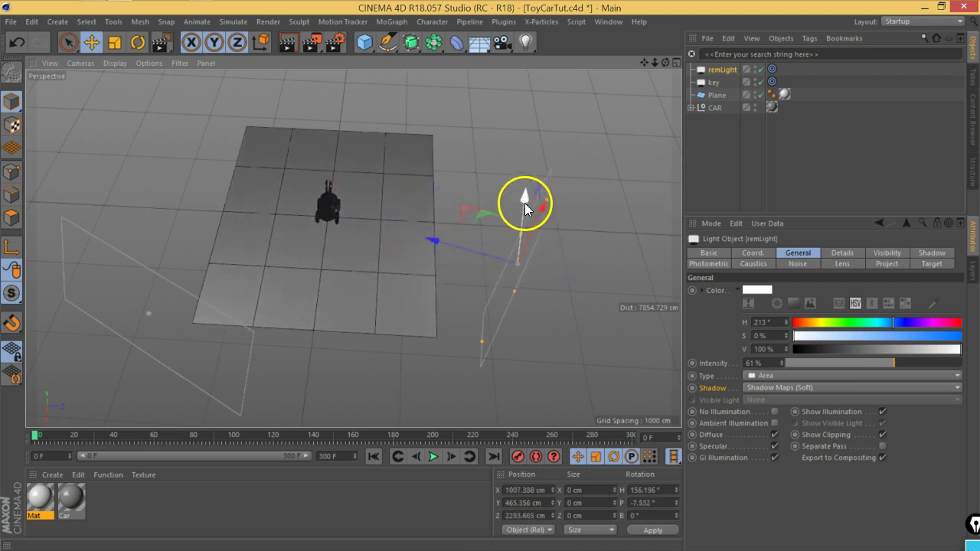
{"action": "left_click_drag", "start_coordinate": [351, 327], "coordinate": [466, 225], "text": "alt"}
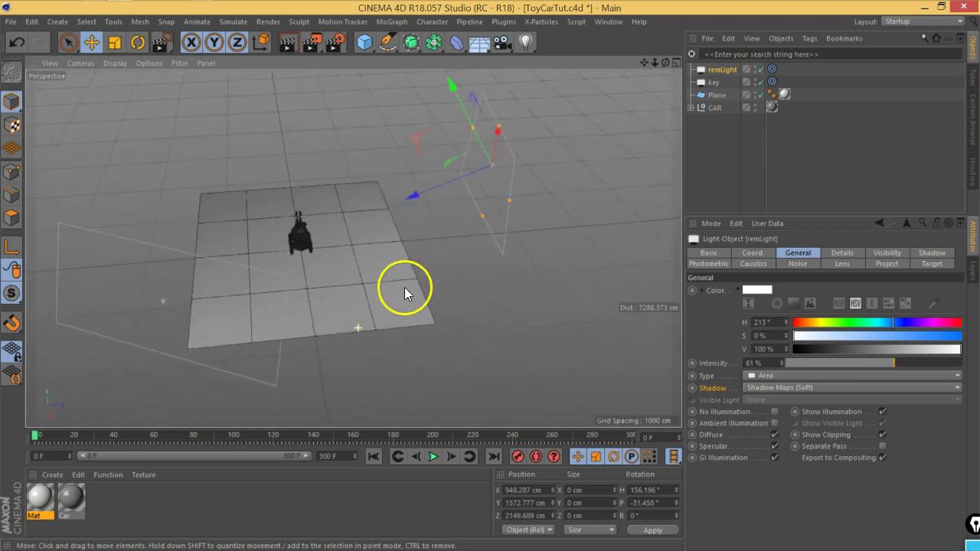
{"action": "mouse_move", "coordinate": [466, 225]}
{"action": "left_mouse_down", "text": "alt"}
{"action": "mouse_move", "coordinate": [443, 245]}
{"action": "mouse_move", "coordinate": [476, 164]}
{"action": "left_mouse_up", "text": "alt"}
{"action": "mouse_move", "coordinate": [486, 115]}
{"action": "left_mouse_down"}
{"action": "mouse_move", "coordinate": [503, 154]}
{"action": "mouse_move", "coordinate": [485, 124]}
{"action": "left_mouse_up"}
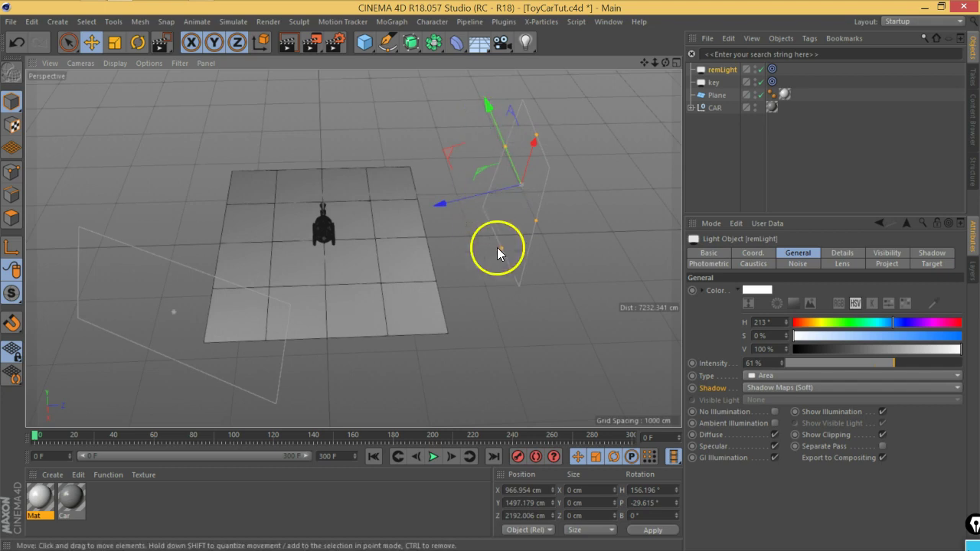
{"action": "mouse_move", "coordinate": [449, 290]}
{"action": "left_mouse_down"}
{"action": "mouse_move", "coordinate": [540, 242]}
{"action": "mouse_move", "coordinate": [536, 221]}
{"action": "mouse_move", "coordinate": [571, 239]}
{"action": "mouse_move", "coordinate": [339, 304]}
{"action": "left_mouse_up"}
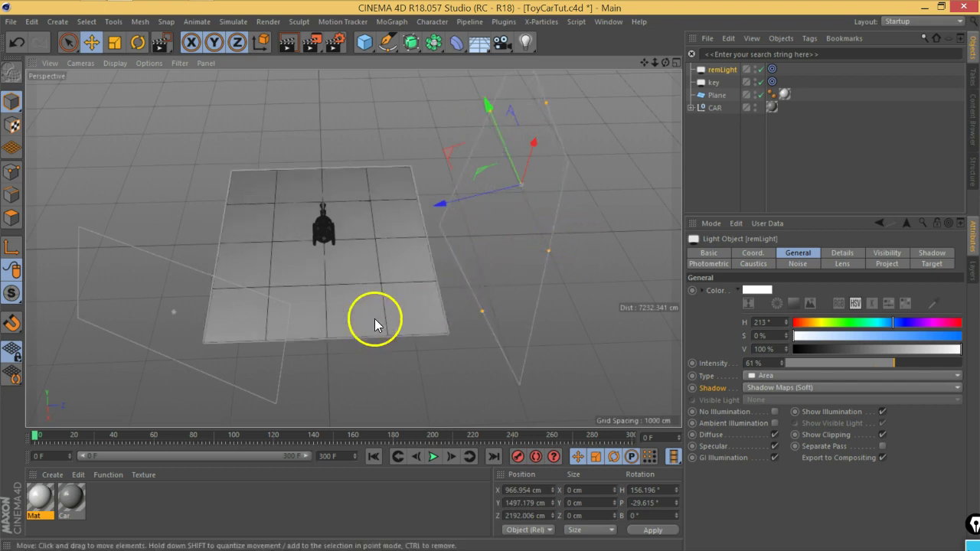
- Select the key light and zoom and orbit to a three-quarter view of the car
{"action": "left_click", "coordinate": [193, 203]}
{"action": "scroll", "coordinate": [352, 243], "scroll_direction": "up", "scroll_amount": 1}
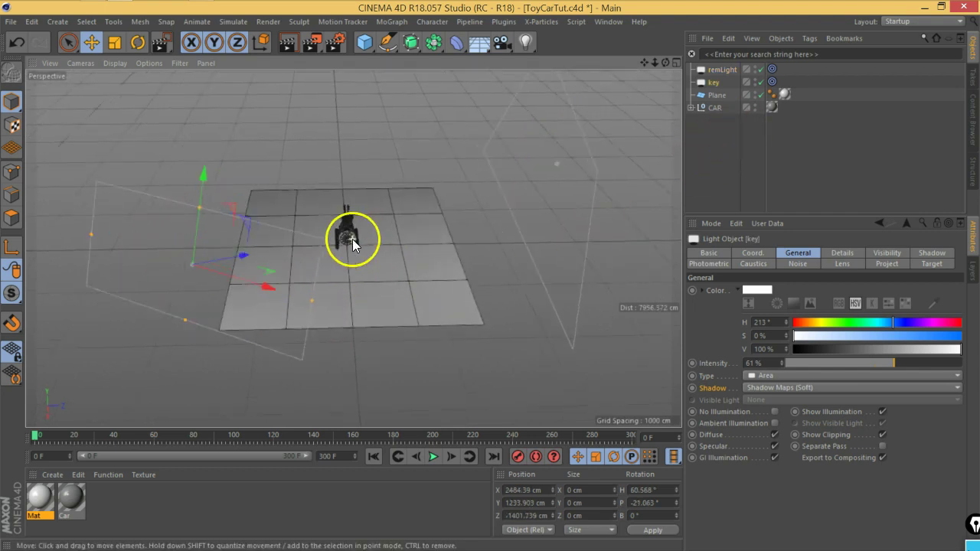
{"action": "scroll", "coordinate": [352, 243], "scroll_direction": "up", "scroll_amount": 2}
{"action": "scroll", "coordinate": [352, 242], "scroll_direction": "up", "scroll_amount": 2}
{"action": "scroll", "coordinate": [352, 243], "scroll_direction": "up", "scroll_amount": 2}
{"action": "scroll", "coordinate": [352, 242], "scroll_direction": "up", "scroll_amount": 2}
{"action": "mouse_move", "coordinate": [352, 238]}
{"action": "left_mouse_down", "text": "alt"}
{"action": "mouse_move", "coordinate": [246, 291]}
{"action": "mouse_move", "coordinate": [388, 245]}
{"action": "mouse_move", "coordinate": [357, 219]}
{"action": "mouse_move", "coordinate": [365, 206]}
{"action": "mouse_move", "coordinate": [365, 287]}
{"action": "mouse_move", "coordinate": [320, 280]}
{"action": "mouse_move", "coordinate": [339, 267]}
{"action": "mouse_move", "coordinate": [324, 280]}
{"action": "left_mouse_up", "text": "alt"}
{"action": "mouse_move", "coordinate": [324, 280]}
{"action": "right_mouse_down", "text": "alt"}
{"action": "mouse_move", "coordinate": [339, 307]}
{"action": "mouse_move", "coordinate": [361, 284]}
{"action": "mouse_move", "coordinate": [350, 286]}
{"action": "right_mouse_up", "text": "alt"}
{"action": "left_click_drag", "start_coordinate": [350, 286], "coordinate": [339, 284], "text": "alt"}
{"action": "right_click_drag", "start_coordinate": [339, 284], "coordinate": [358, 286], "text": "alt"}
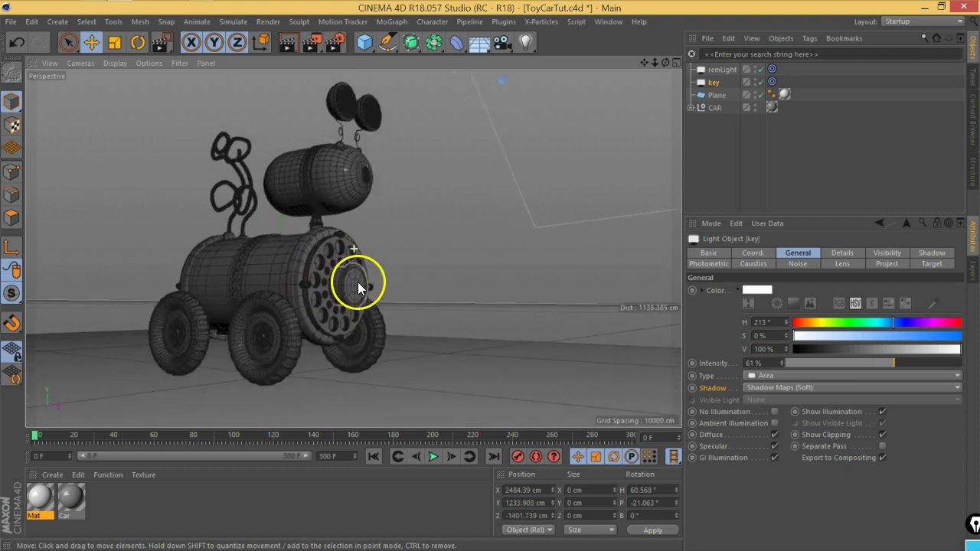
{"action": "left_click_drag", "start_coordinate": [359, 287], "coordinate": [362, 285], "text": "alt"}
- Give remLight a General-tab Intensity of 120% and render the viewport to check the car
{"action": "left_click", "coordinate": [721, 70]}
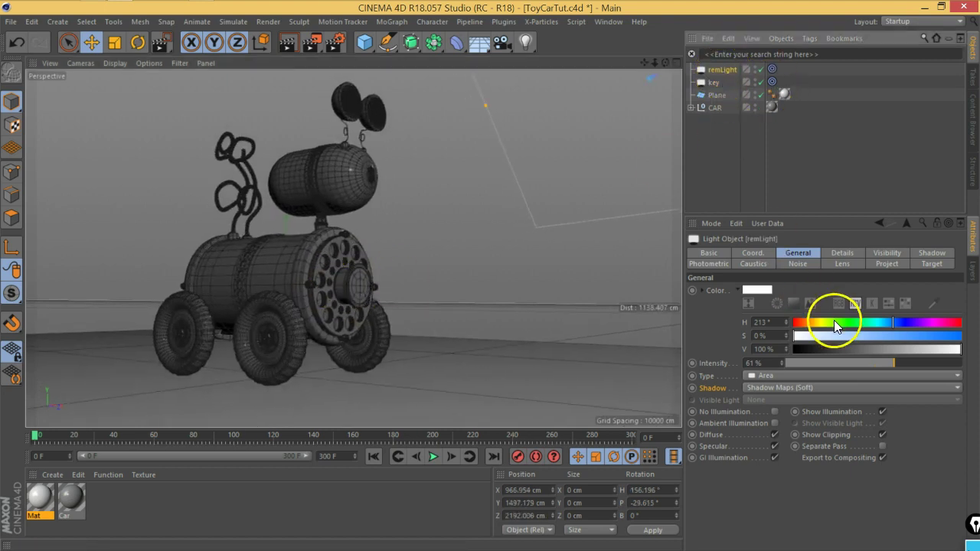
{"action": "left_click", "coordinate": [750, 362]}
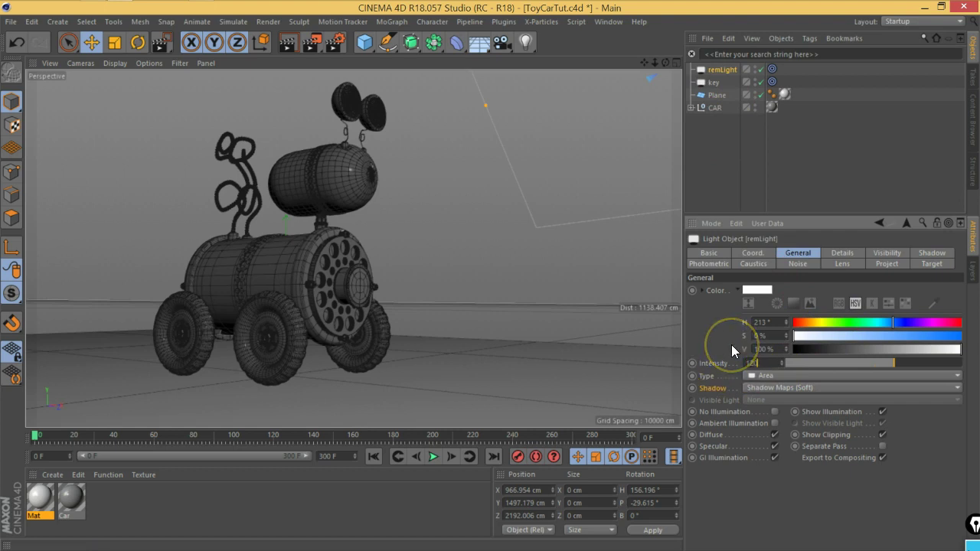
{"action": "type", "text": "0"}
{"action": "key", "text": "Return"}
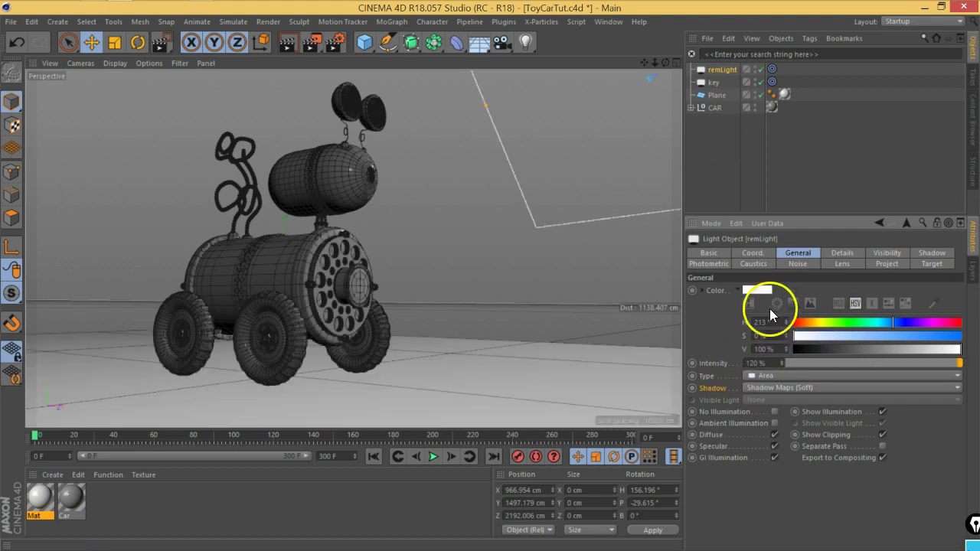
{"action": "left_click", "coordinate": [287, 44]}
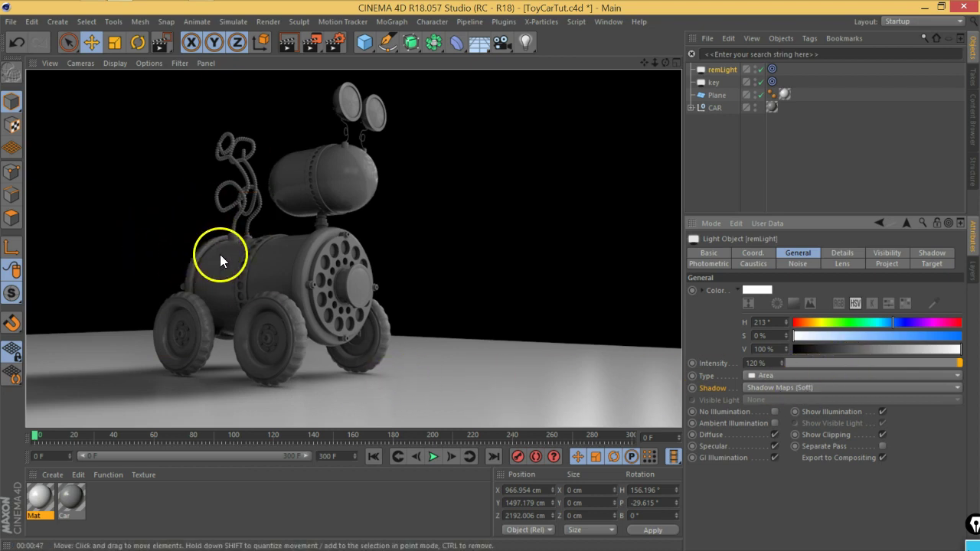
- Copy and paste remLight and rename the duplicate 'fill light'
{"action": "key", "text": "ctrl+c"}
{"action": "key", "text": "ctrl+v"}
{"action": "double_click", "coordinate": [721, 69]}
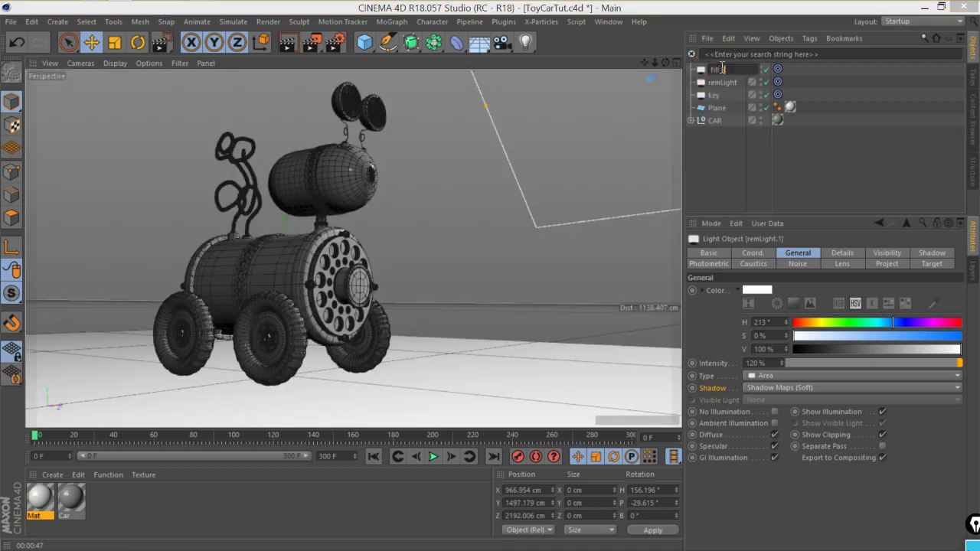
{"action": "type", "text": "light"}
{"action": "key", "text": "Return"}
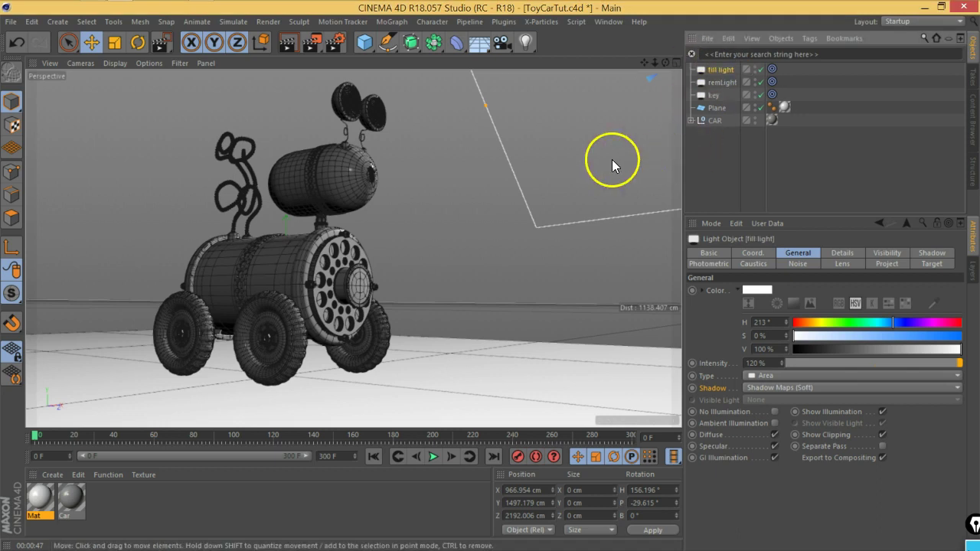
- Move, raise and turn the fill light into place on the car's left side
{"action": "scroll", "coordinate": [389, 197], "scroll_direction": "down", "scroll_amount": 2}
{"action": "scroll", "coordinate": [368, 206], "scroll_direction": "down", "scroll_amount": 3}
{"action": "scroll", "coordinate": [369, 207], "scroll_direction": "down", "scroll_amount": 3}
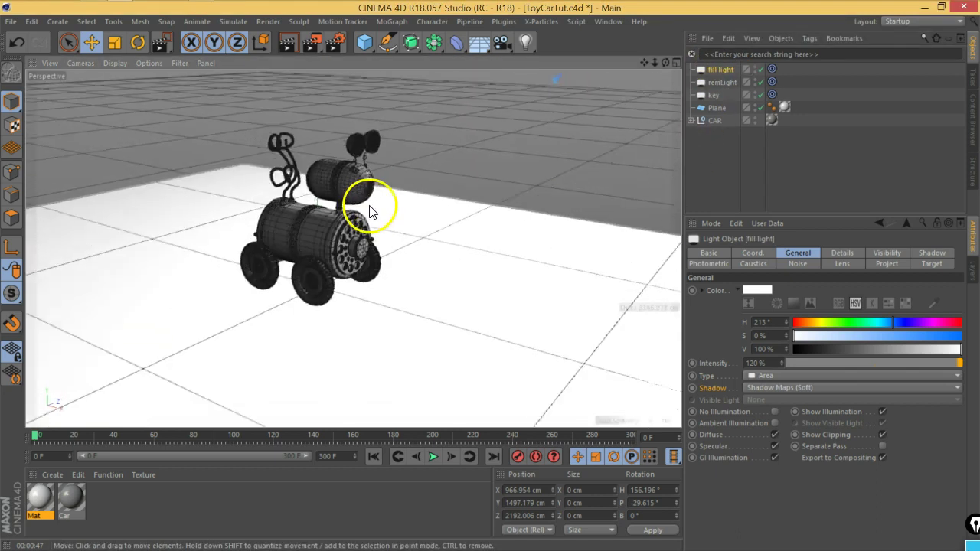
{"action": "scroll", "coordinate": [370, 205], "scroll_direction": "down", "scroll_amount": 2}
{"action": "scroll", "coordinate": [370, 205], "scroll_direction": "down", "scroll_amount": 3}
{"action": "mouse_move", "coordinate": [482, 188]}
{"action": "left_mouse_down", "text": "alt"}
{"action": "mouse_move", "coordinate": [518, 242]}
{"action": "mouse_move", "coordinate": [449, 228]}
{"action": "mouse_move", "coordinate": [580, 262]}
{"action": "mouse_move", "coordinate": [586, 221]}
{"action": "mouse_move", "coordinate": [574, 219]}
{"action": "mouse_move", "coordinate": [525, 122]}
{"action": "mouse_move", "coordinate": [390, 125]}
{"action": "mouse_move", "coordinate": [352, 207]}
{"action": "mouse_move", "coordinate": [417, 210]}
{"action": "mouse_move", "coordinate": [491, 189]}
{"action": "mouse_move", "coordinate": [394, 173]}
{"action": "mouse_move", "coordinate": [431, 234]}
{"action": "mouse_move", "coordinate": [240, 243]}
{"action": "left_mouse_up", "text": "alt"}
{"action": "mouse_move", "coordinate": [199, 219]}
{"action": "left_mouse_down"}
{"action": "mouse_move", "coordinate": [227, 277]}
{"action": "mouse_move", "coordinate": [148, 290]}
{"action": "mouse_move", "coordinate": [80, 322]}
{"action": "mouse_move", "coordinate": [289, 269]}
{"action": "mouse_move", "coordinate": [534, 295]}
{"action": "mouse_move", "coordinate": [291, 286]}
{"action": "mouse_move", "coordinate": [367, 349]}
{"action": "mouse_move", "coordinate": [407, 348]}
{"action": "mouse_move", "coordinate": [494, 264]}
{"action": "mouse_move", "coordinate": [490, 258]}
{"action": "mouse_move", "coordinate": [404, 302]}
{"action": "left_mouse_up"}
{"action": "mouse_move", "coordinate": [182, 201]}
{"action": "left_mouse_down"}
{"action": "mouse_move", "coordinate": [159, 225]}
{"action": "mouse_move", "coordinate": [192, 145]}
{"action": "mouse_move", "coordinate": [192, 153]}
{"action": "left_mouse_up"}
{"action": "mouse_move", "coordinate": [190, 236]}
{"action": "left_mouse_down", "text": "alt"}
{"action": "mouse_move", "coordinate": [207, 218]}
{"action": "mouse_move", "coordinate": [192, 271]}
{"action": "mouse_move", "coordinate": [327, 233]}
{"action": "mouse_move", "coordinate": [215, 195]}
{"action": "mouse_move", "coordinate": [139, 273]}
{"action": "mouse_move", "coordinate": [137, 298]}
{"action": "left_mouse_up", "text": "alt"}
{"action": "mouse_move", "coordinate": [227, 230]}
{"action": "left_mouse_down"}
{"action": "mouse_move", "coordinate": [274, 224]}
{"action": "mouse_move", "coordinate": [208, 271]}
{"action": "mouse_move", "coordinate": [269, 304]}
{"action": "left_mouse_up"}
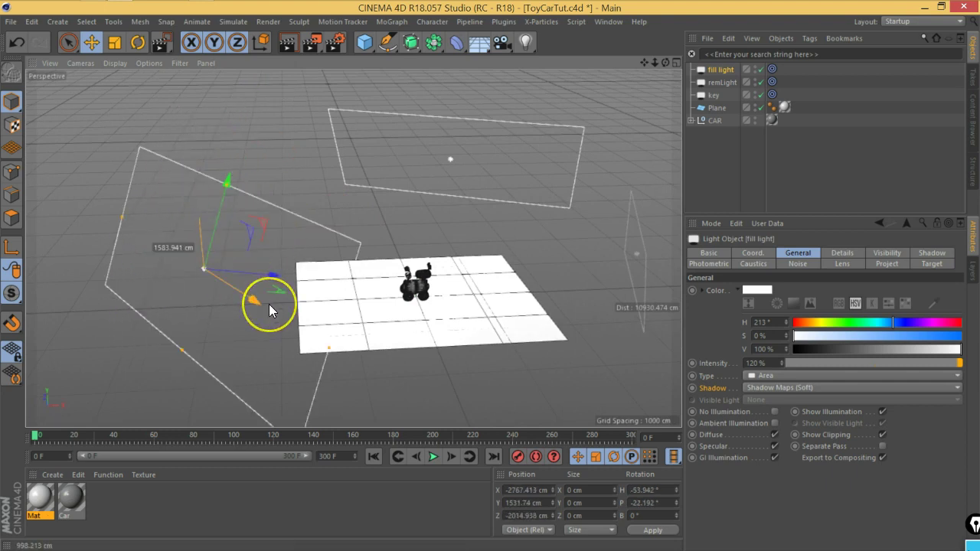
{"action": "mouse_move", "coordinate": [329, 321]}
{"action": "left_mouse_down", "text": "alt"}
{"action": "mouse_move", "coordinate": [474, 328]}
{"action": "mouse_move", "coordinate": [372, 308]}
{"action": "mouse_move", "coordinate": [536, 296]}
{"action": "mouse_move", "coordinate": [431, 291]}
{"action": "mouse_move", "coordinate": [496, 284]}
{"action": "mouse_move", "coordinate": [455, 285]}
{"action": "mouse_move", "coordinate": [564, 295]}
{"action": "mouse_move", "coordinate": [295, 249]}
{"action": "left_mouse_up", "text": "alt"}
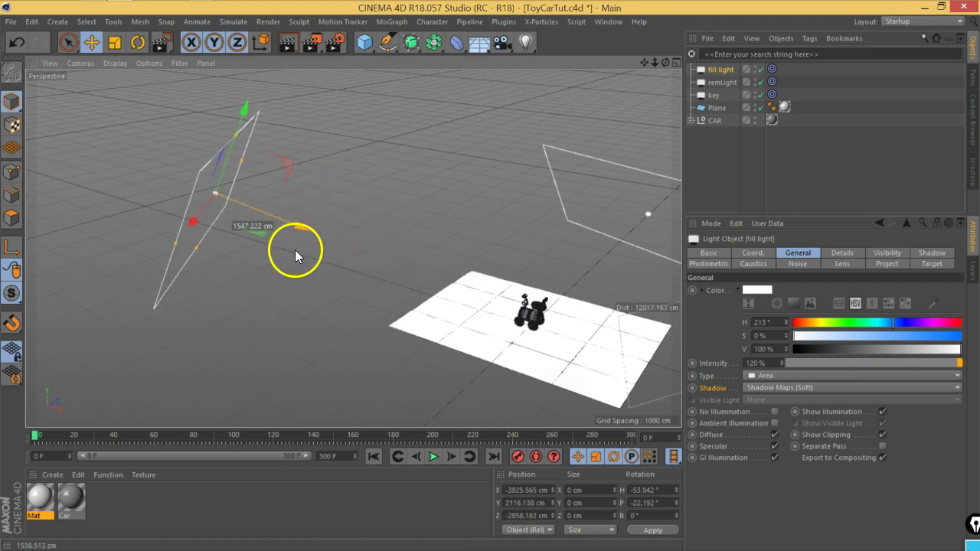
{"action": "left_click_drag", "start_coordinate": [549, 289], "coordinate": [430, 281], "text": "alt"}
- Select remLight and orbit and zoom around the car to check the light placement
{"action": "left_click", "coordinate": [724, 82]}
{"action": "mouse_move", "coordinate": [580, 263]}
{"action": "left_mouse_down", "text": "alt"}
{"action": "mouse_move", "coordinate": [382, 280]}
{"action": "mouse_move", "coordinate": [423, 246]}
{"action": "left_mouse_up", "text": "alt"}
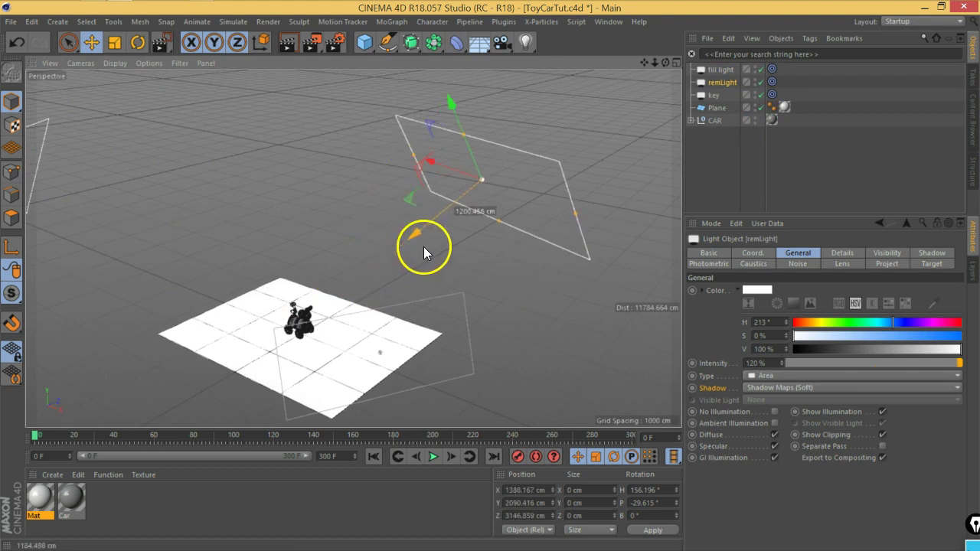
{"action": "mouse_move", "coordinate": [324, 396]}
{"action": "left_mouse_down", "text": "alt"}
{"action": "mouse_move", "coordinate": [344, 366]}
{"action": "mouse_move", "coordinate": [411, 344]}
{"action": "mouse_move", "coordinate": [611, 162]}
{"action": "left_mouse_up", "text": "alt"}
{"action": "scroll", "coordinate": [360, 324], "scroll_direction": "up", "scroll_amount": 3}
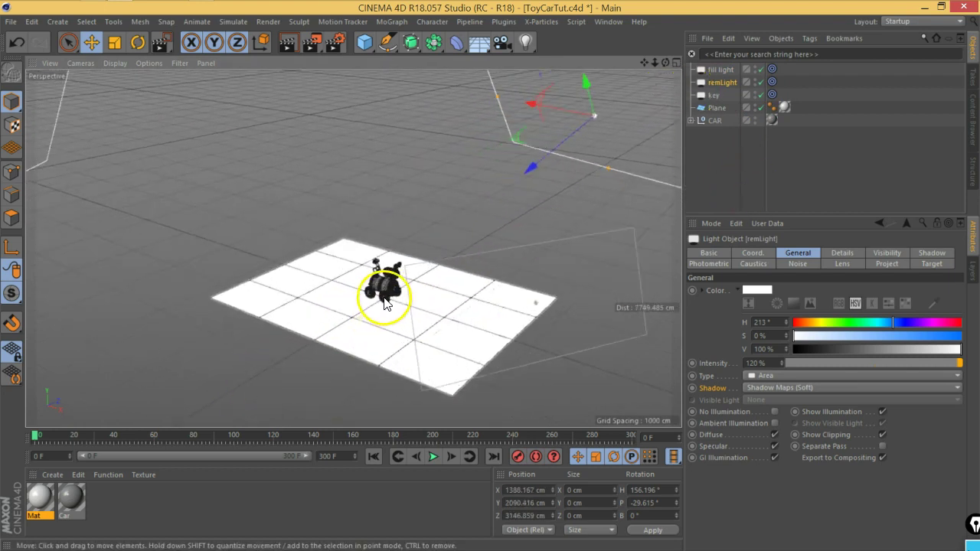
{"action": "scroll", "coordinate": [390, 293], "scroll_direction": "up", "scroll_amount": 3}
{"action": "scroll", "coordinate": [394, 286], "scroll_direction": "up", "scroll_amount": 2}
{"action": "scroll", "coordinate": [394, 287], "scroll_direction": "up", "scroll_amount": 2}
{"action": "scroll", "coordinate": [393, 289], "scroll_direction": "up", "scroll_amount": 1}
{"action": "left_click", "coordinate": [392, 290]}
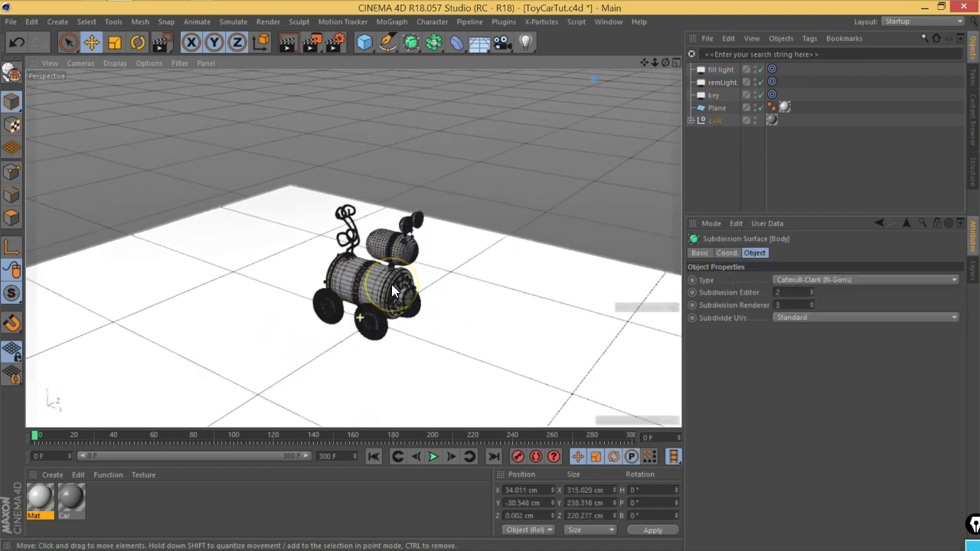
{"action": "scroll", "coordinate": [392, 291], "scroll_direction": "up", "scroll_amount": 1}
{"action": "scroll", "coordinate": [393, 290], "scroll_direction": "up", "scroll_amount": 2}
{"action": "scroll", "coordinate": [391, 306], "scroll_direction": "up", "scroll_amount": 2}
{"action": "left_click", "coordinate": [387, 340]}
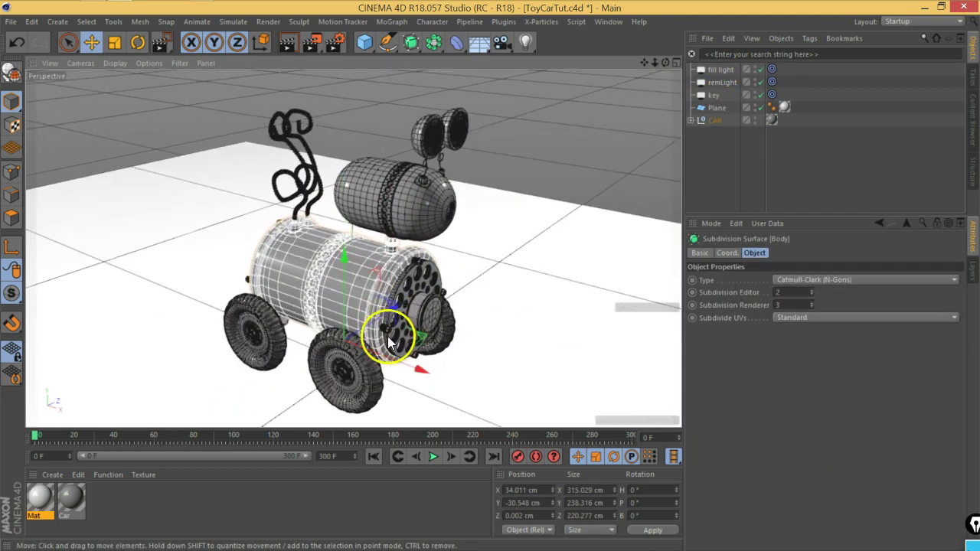
{"action": "scroll", "coordinate": [340, 308], "scroll_direction": "up", "scroll_amount": 2}
{"action": "mouse_move", "coordinate": [339, 309]}
{"action": "left_mouse_down", "text": "alt"}
{"action": "mouse_move", "coordinate": [416, 284]}
{"action": "mouse_move", "coordinate": [449, 324]}
{"action": "mouse_move", "coordinate": [359, 307]}
{"action": "mouse_move", "coordinate": [379, 299]}
{"action": "left_mouse_up", "text": "alt"}
- Raise the fill light's Intensity to 200% and render the car lit by all three area lights
{"action": "left_click", "coordinate": [720, 70]}
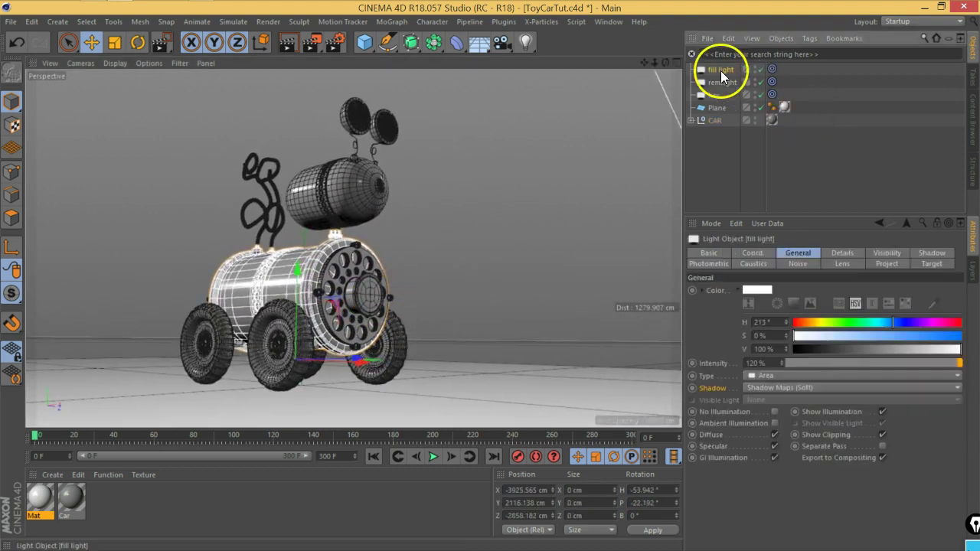
{"action": "left_click", "coordinate": [760, 363]}
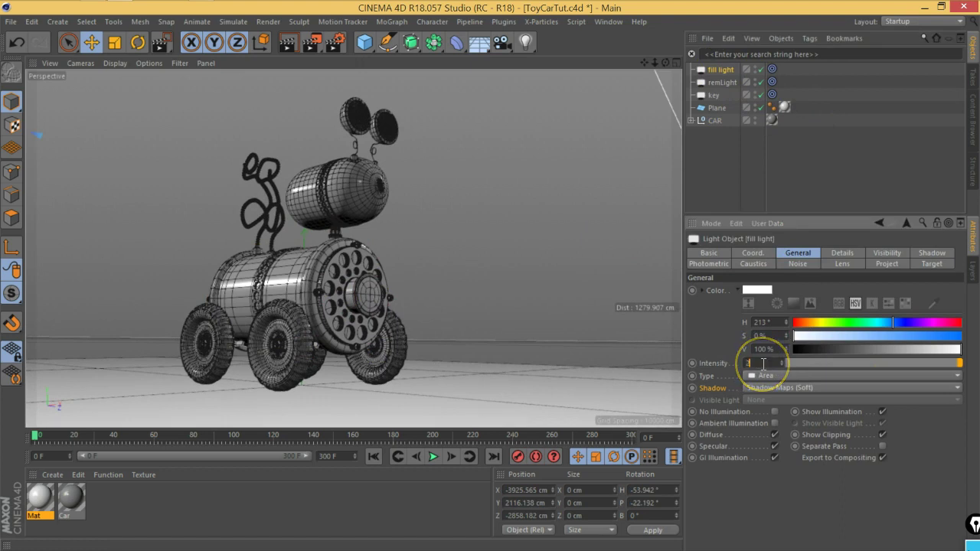
{"action": "type", "text": "00"}
{"action": "key", "text": "Return"}
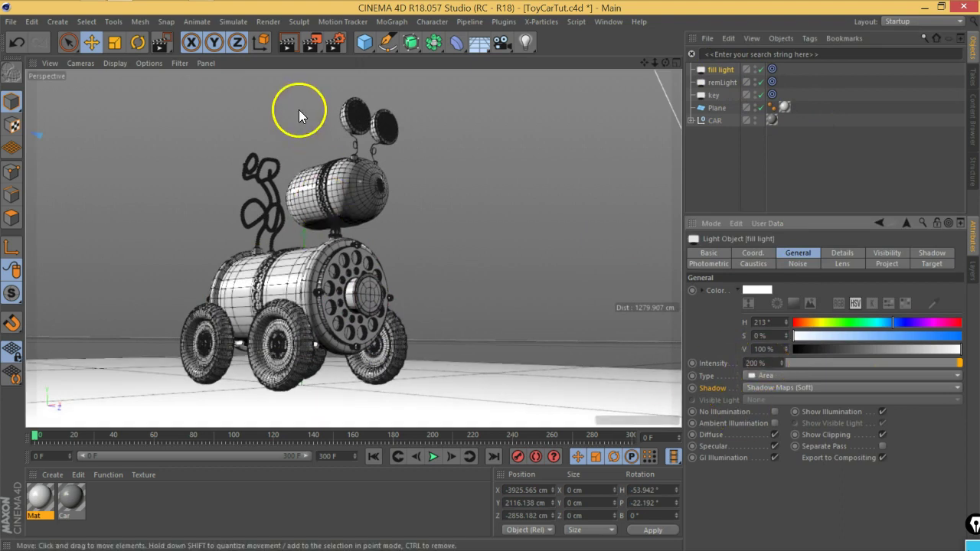
{"action": "left_click", "coordinate": [289, 43]}
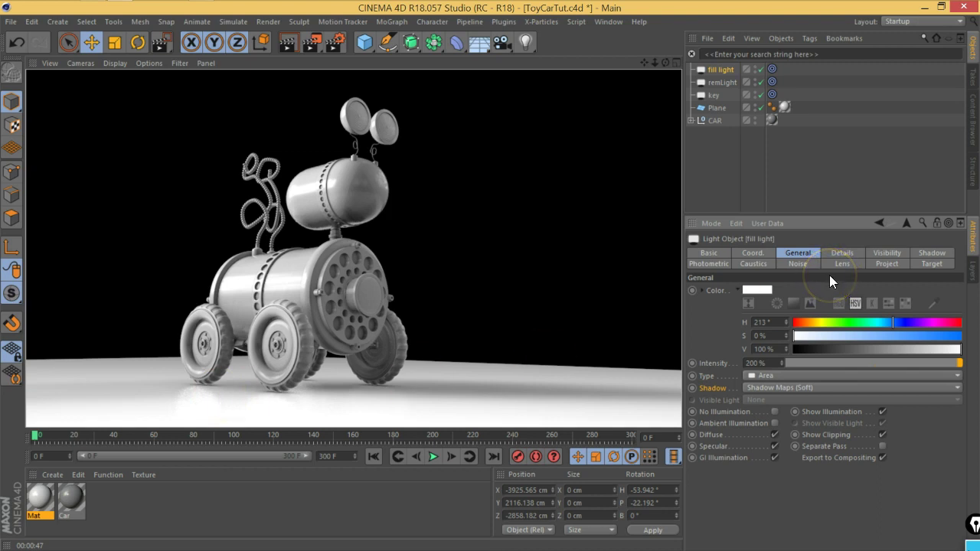
{"action": "left_click", "coordinate": [714, 95]}
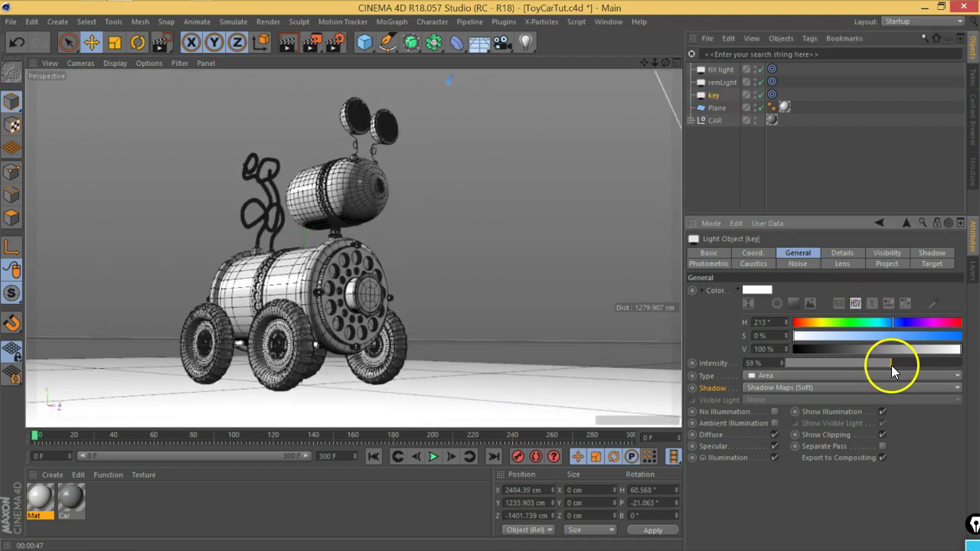
{"action": "mouse_move", "coordinate": [891, 365]}
{"action": "left_mouse_down"}
{"action": "mouse_move", "coordinate": [899, 367]}
{"action": "mouse_move", "coordinate": [888, 375]}
{"action": "mouse_move", "coordinate": [903, 371]}
{"action": "left_mouse_up"}
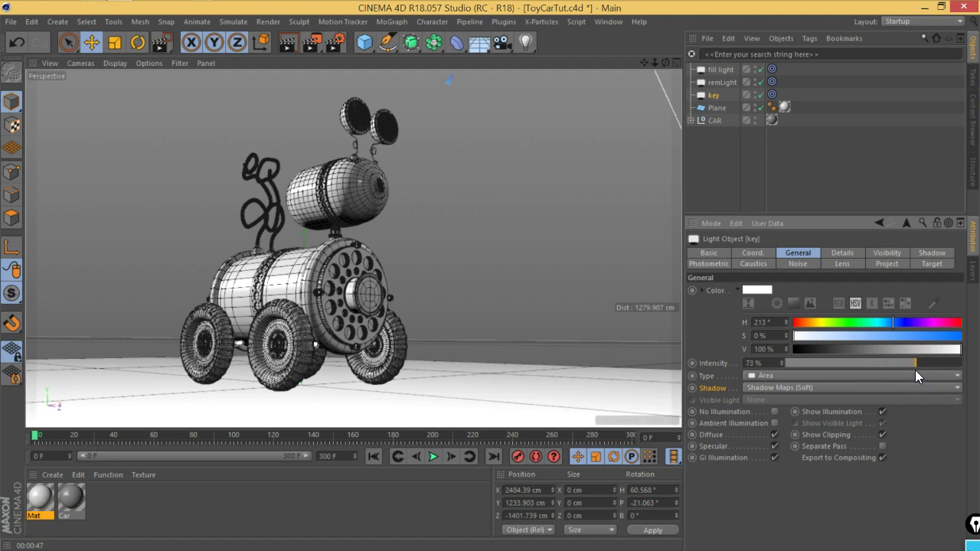
{"action": "left_click", "coordinate": [717, 86]}
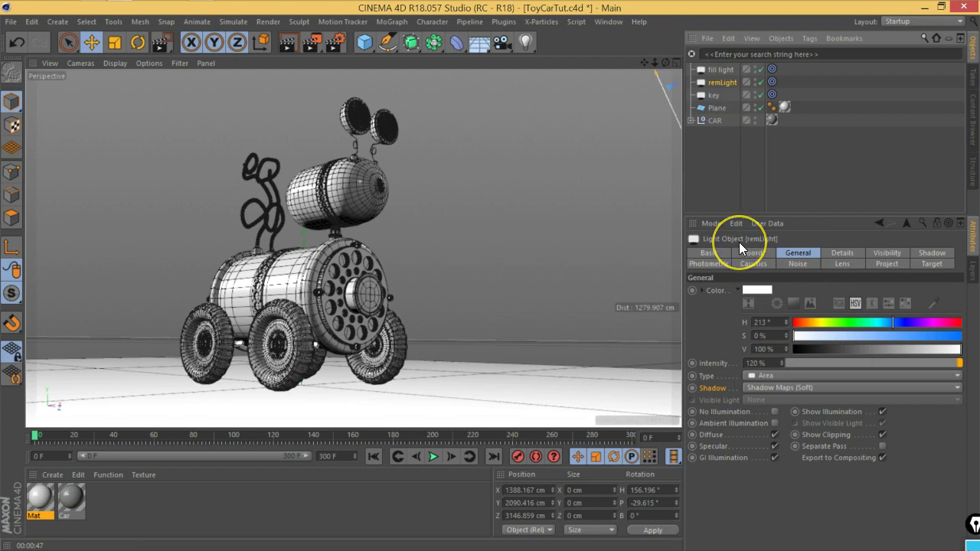
- Add an omni Light from the toolbar and lift it along Y above the car's head
{"action": "left_click", "coordinate": [717, 172]}
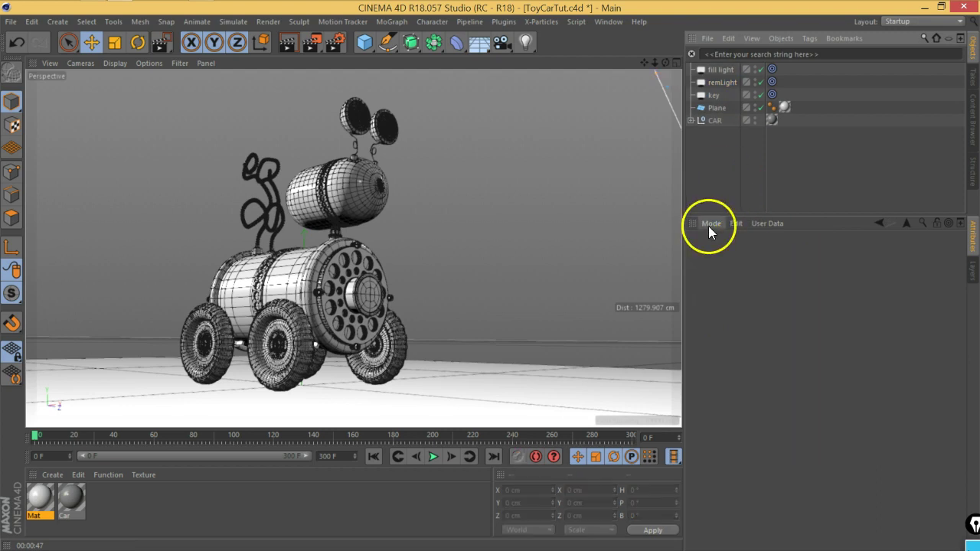
{"action": "left_click_drag", "start_coordinate": [526, 44], "coordinate": [571, 58]}
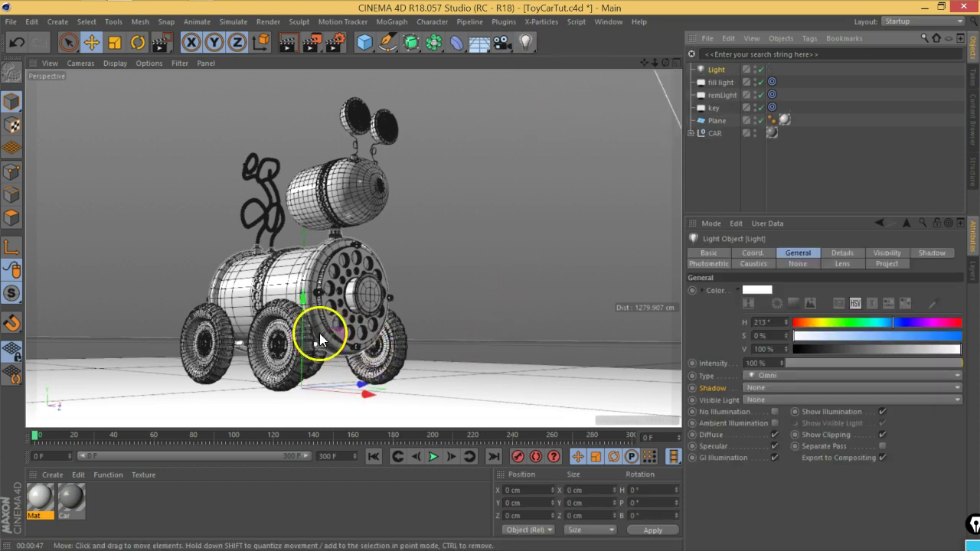
{"action": "left_click_drag", "start_coordinate": [302, 316], "coordinate": [307, 77]}
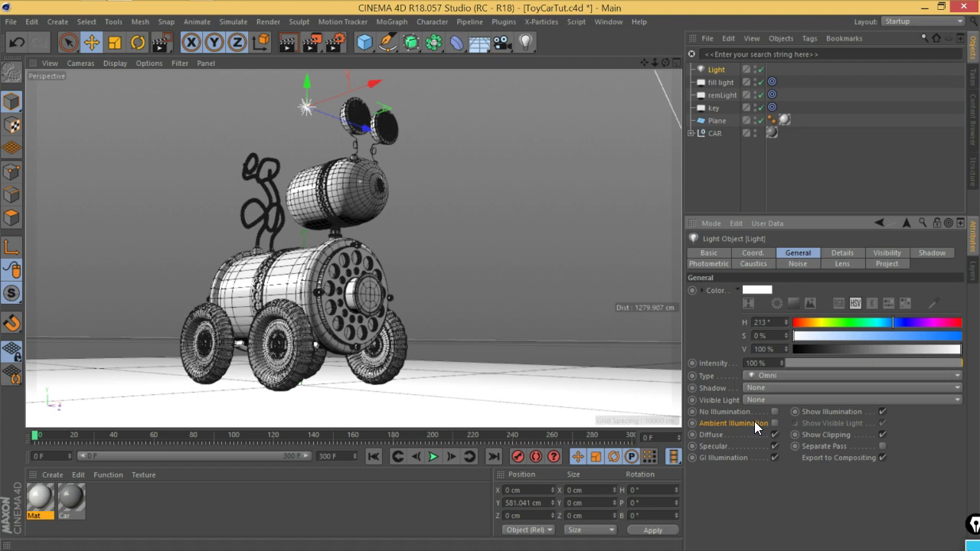
{"action": "left_click", "coordinate": [662, 436]}
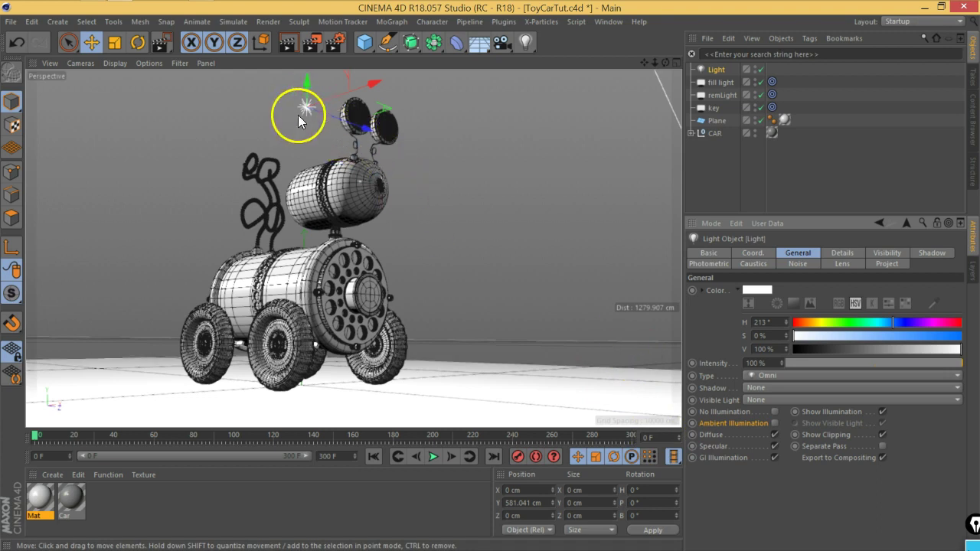
{"action": "left_click_drag", "start_coordinate": [297, 125], "coordinate": [301, 112]}
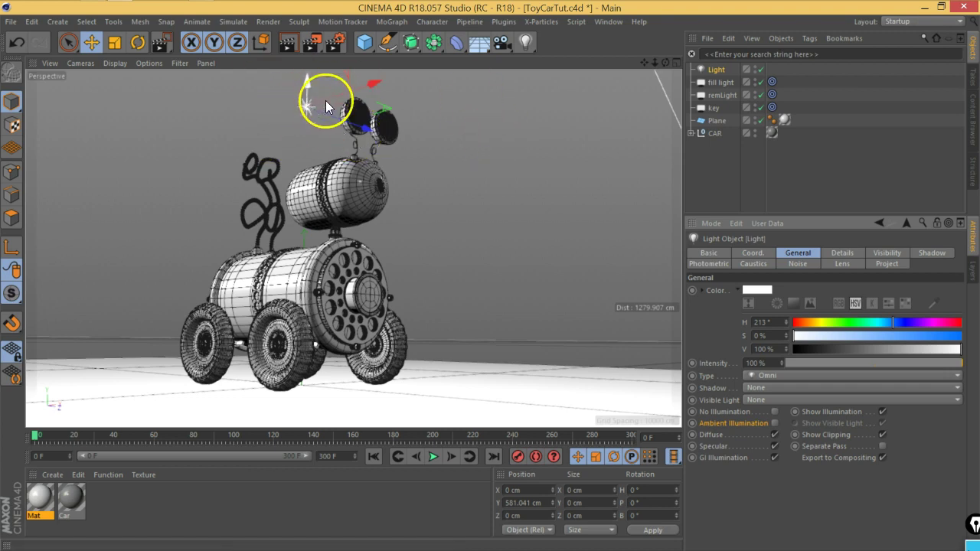
- Turn on Ambient Illumination for the omni light, dim it to 51% and render a preview
{"action": "left_click", "coordinate": [774, 423]}
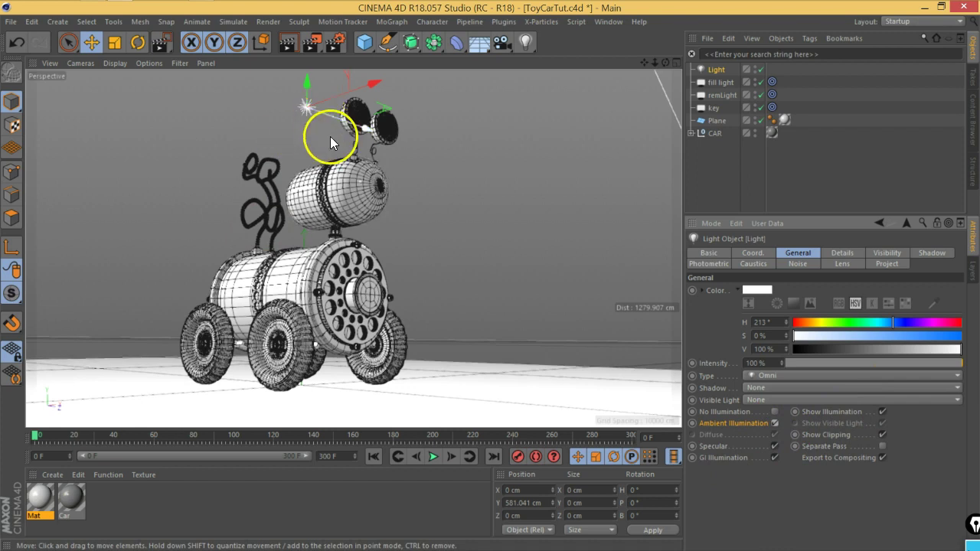
{"action": "mouse_move", "coordinate": [921, 363]}
{"action": "left_mouse_down"}
{"action": "mouse_move", "coordinate": [944, 363]}
{"action": "mouse_move", "coordinate": [823, 364]}
{"action": "mouse_move", "coordinate": [864, 363]}
{"action": "left_mouse_up"}
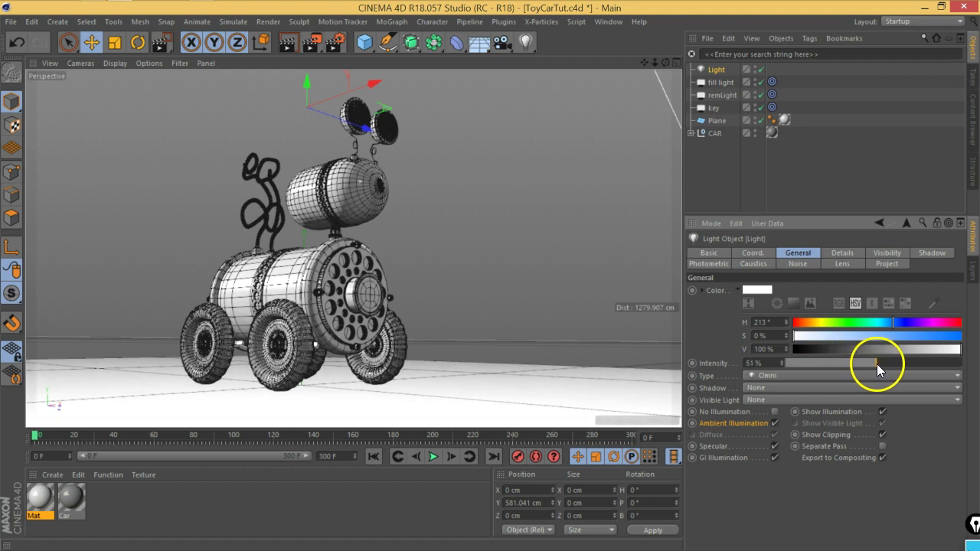
{"action": "left_click", "coordinate": [289, 43]}
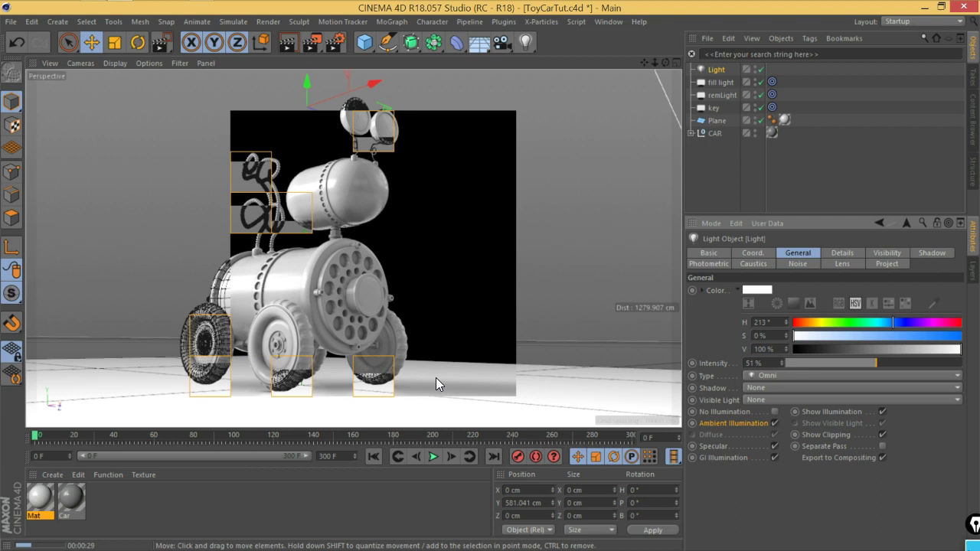
{"action": "left_click", "coordinate": [435, 369]}
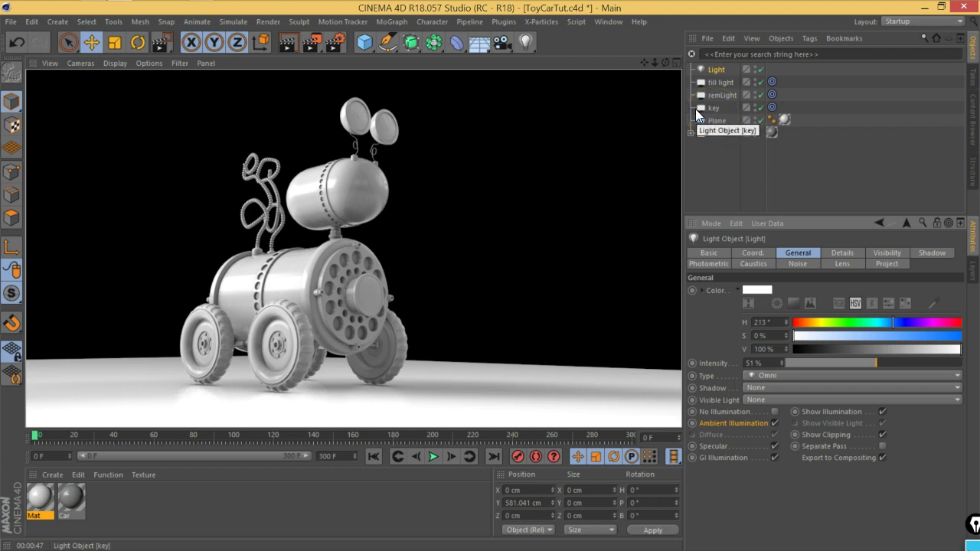
- Lower remLight's intensity to 83%
{"action": "left_click", "coordinate": [708, 163]}
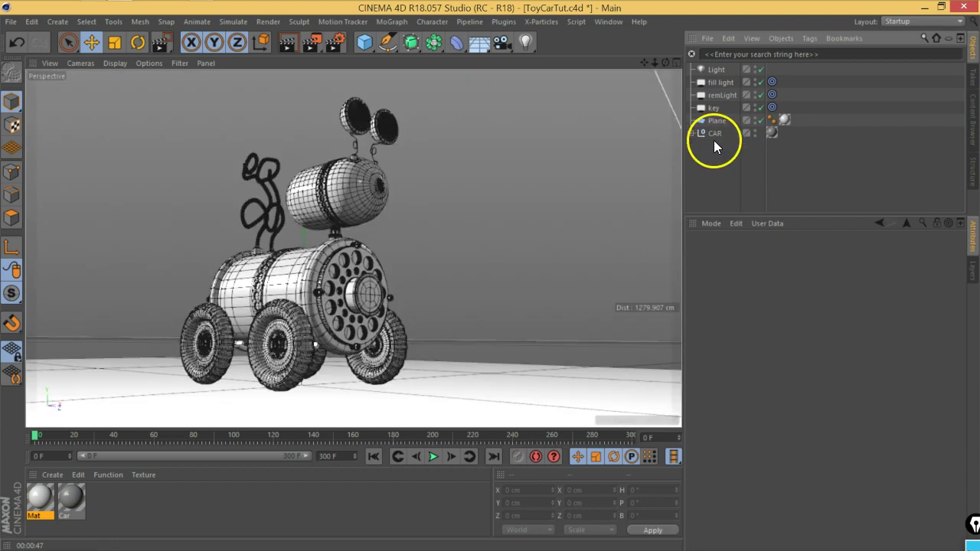
{"action": "left_click", "coordinate": [720, 94]}
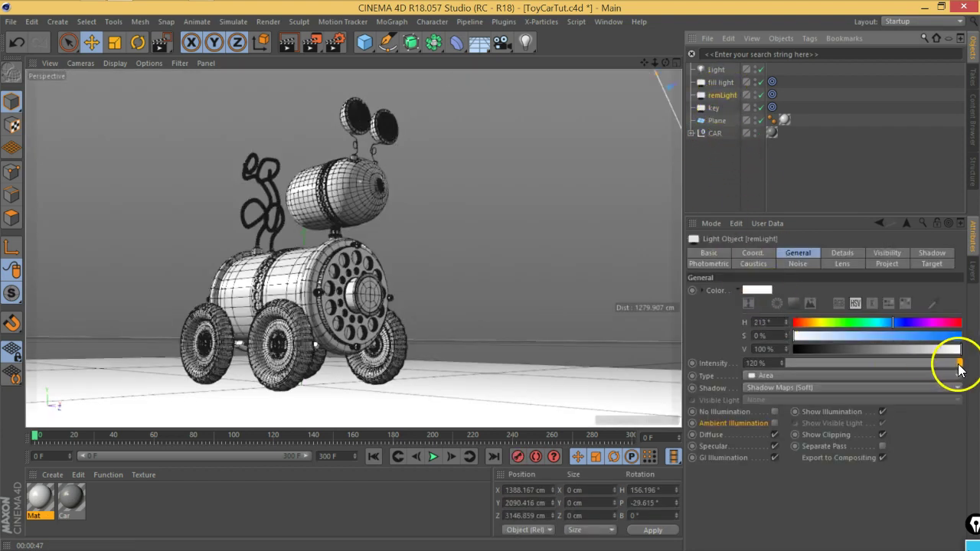
{"action": "left_click_drag", "start_coordinate": [957, 363], "coordinate": [943, 362]}
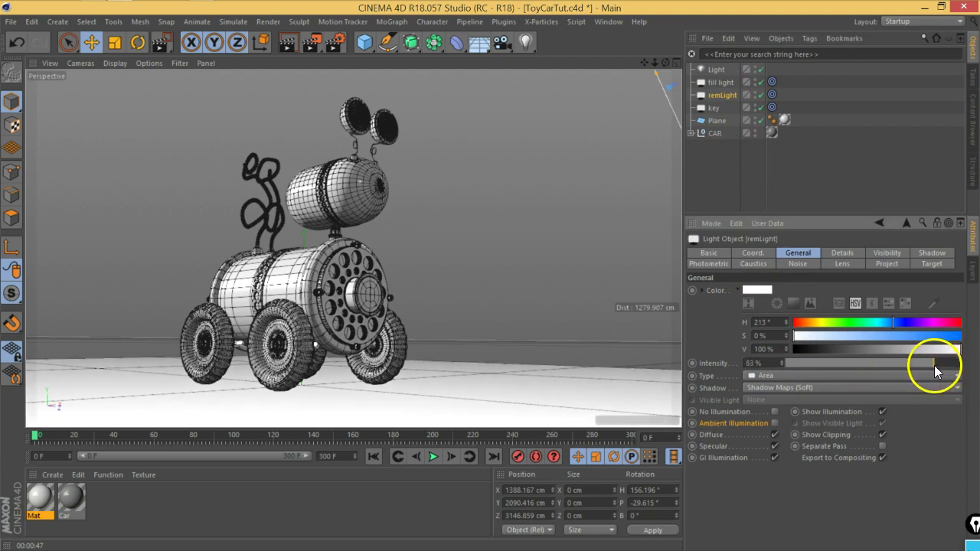
- Set the fill light's intensity to 130% and render a fresh preview
{"action": "left_click", "coordinate": [719, 83]}
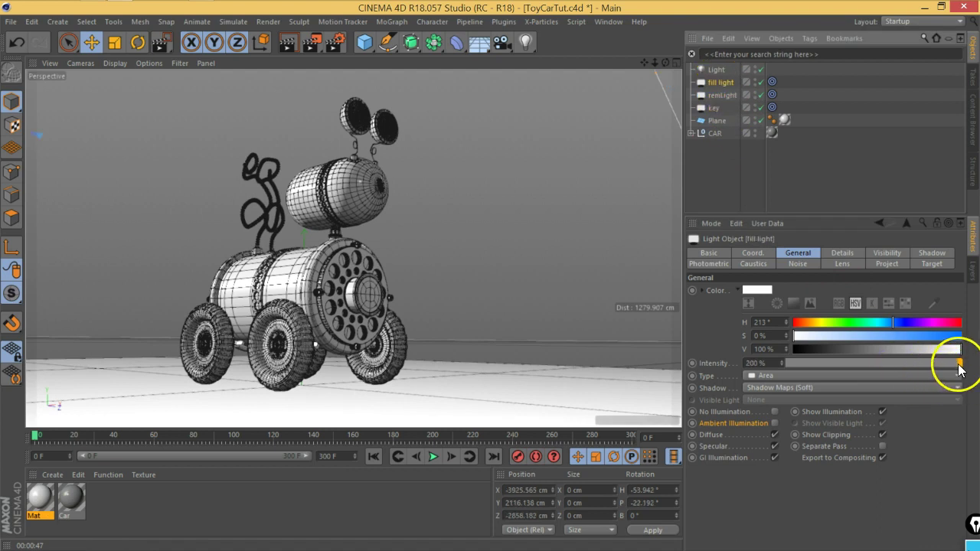
{"action": "left_click", "coordinate": [960, 363]}
{"action": "left_click", "coordinate": [764, 362]}
{"action": "type", "text": "0"}
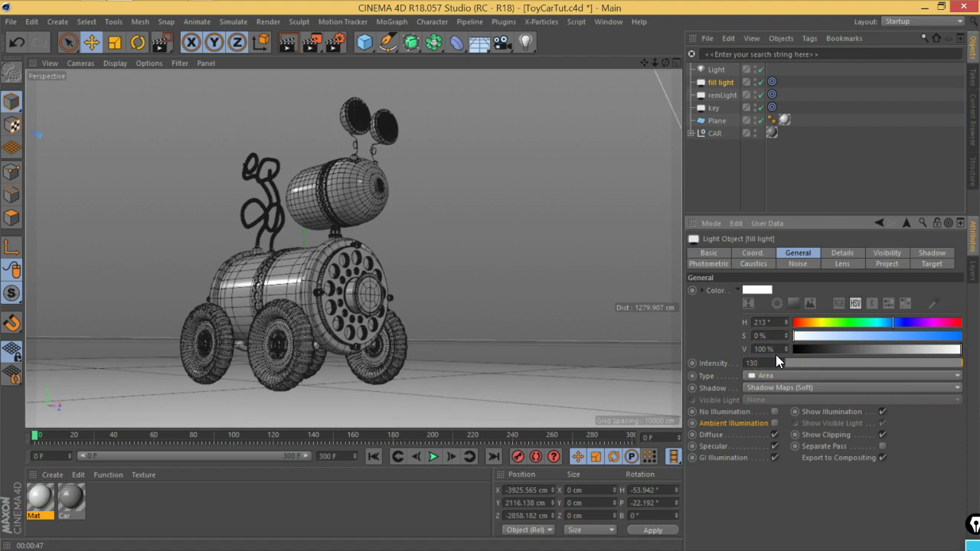
{"action": "key", "text": "Return"}
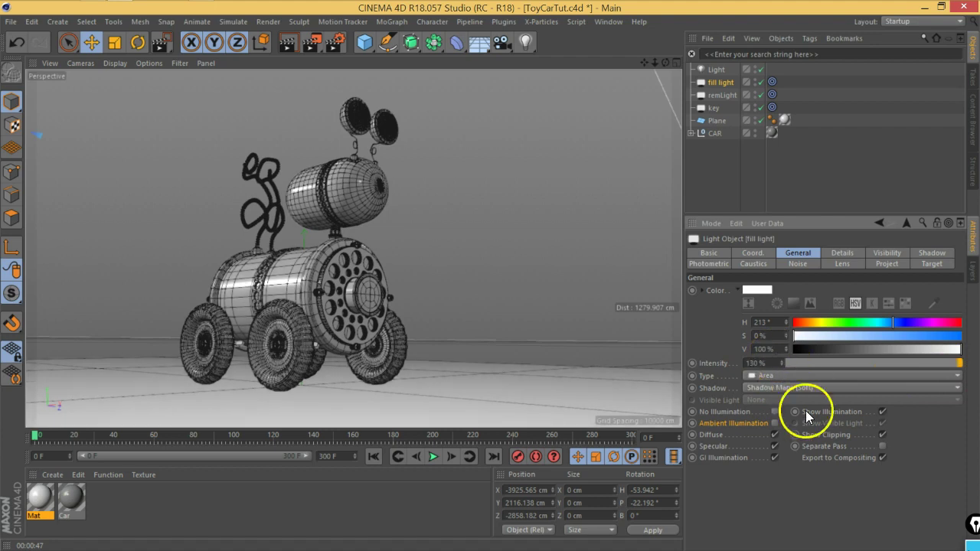
{"action": "left_click", "coordinate": [287, 46]}
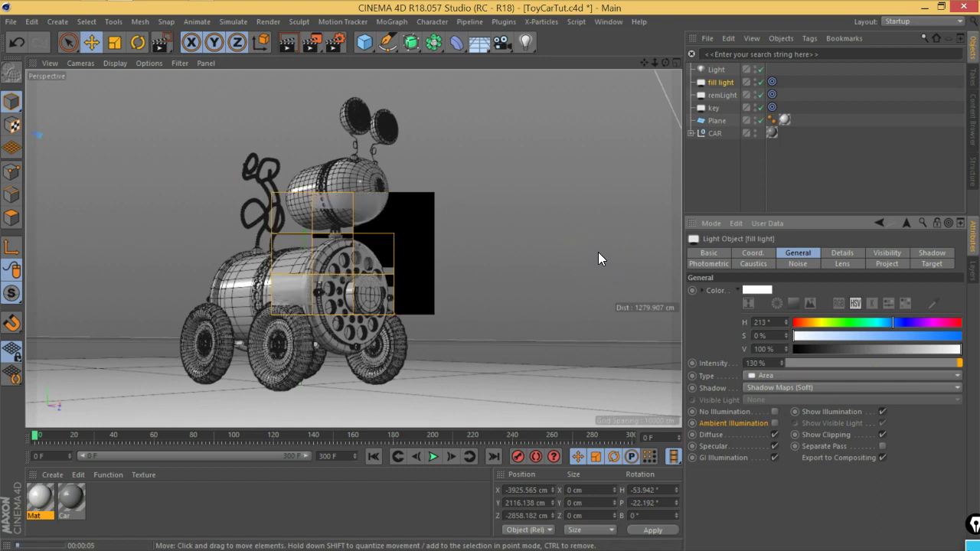
{"action": "left_click", "coordinate": [726, 172]}
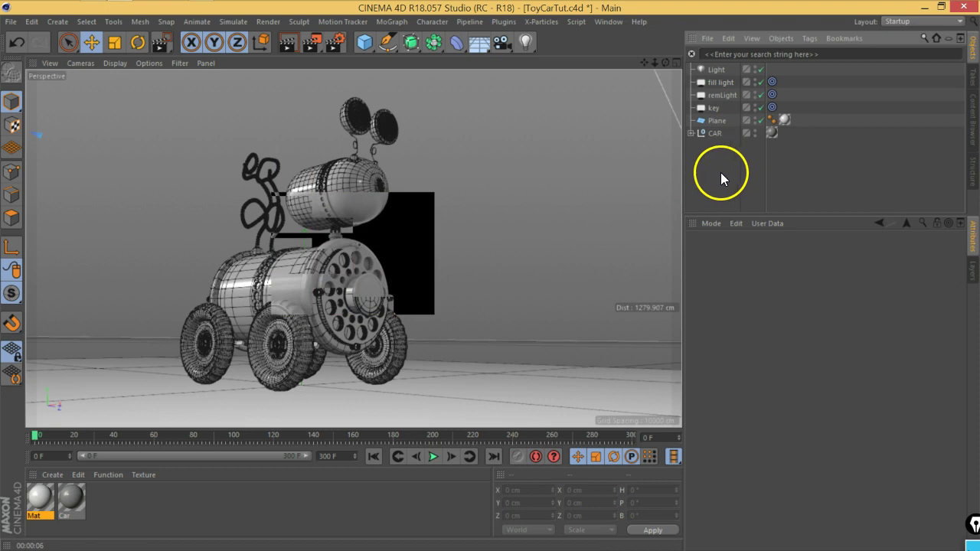
- Add a new omni light and position it beside the car, raised off the ground
{"action": "left_click", "coordinate": [523, 49]}
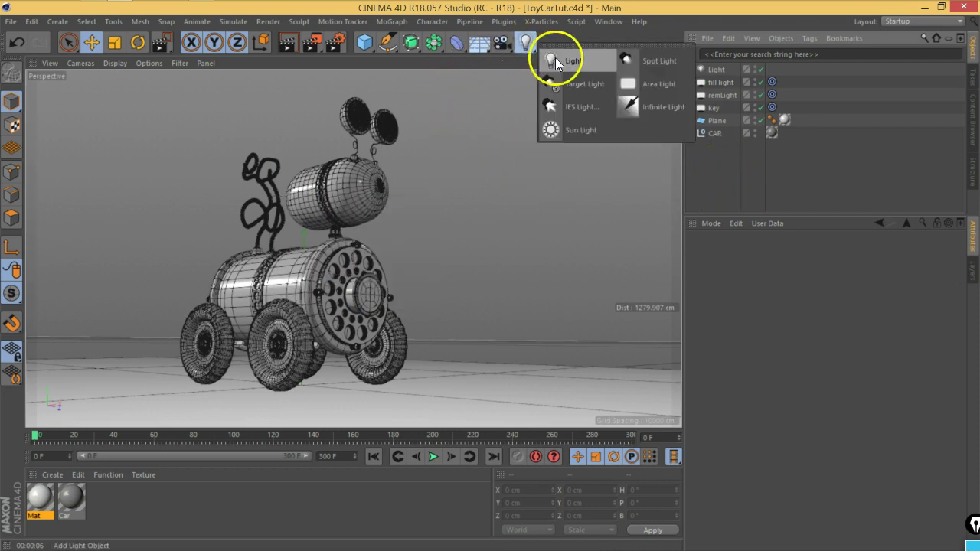
{"action": "left_click", "coordinate": [574, 61]}
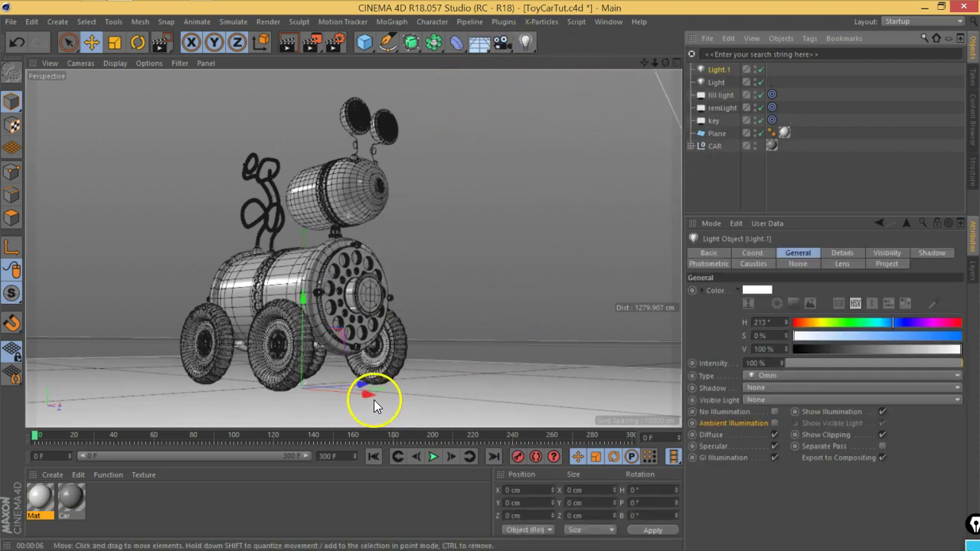
{"action": "left_click_drag", "start_coordinate": [371, 397], "coordinate": [458, 410]}
{"action": "mouse_move", "coordinate": [420, 343]}
{"action": "left_mouse_down"}
{"action": "mouse_move", "coordinate": [389, 328]}
{"action": "mouse_move", "coordinate": [405, 180]}
{"action": "mouse_move", "coordinate": [435, 247]}
{"action": "mouse_move", "coordinate": [534, 265]}
{"action": "mouse_move", "coordinate": [486, 265]}
{"action": "mouse_move", "coordinate": [524, 266]}
{"action": "left_mouse_up"}
{"action": "mouse_move", "coordinate": [487, 207]}
{"action": "left_mouse_down"}
{"action": "mouse_move", "coordinate": [479, 184]}
{"action": "mouse_move", "coordinate": [478, 219]}
{"action": "left_mouse_up"}
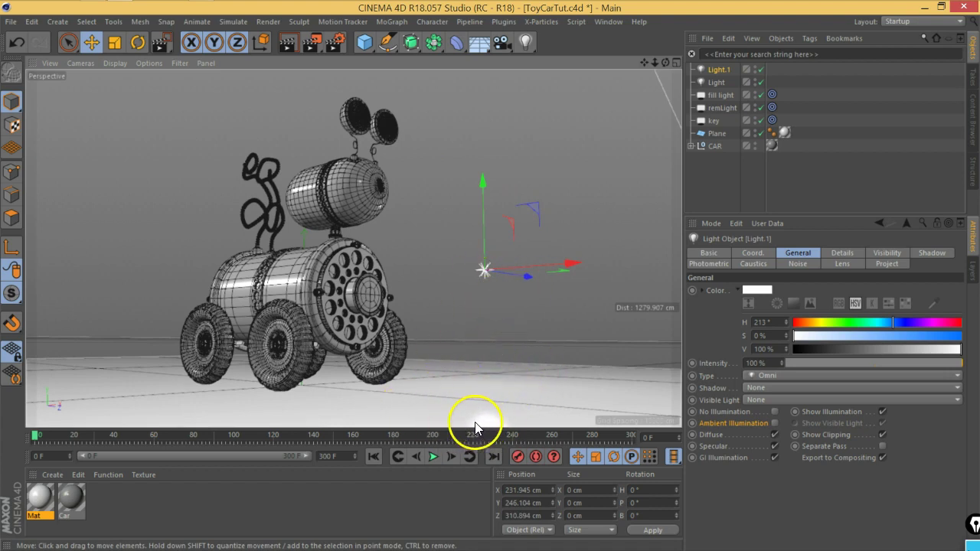
- Set the light's Falloff to Inverse Square Clamped with a radius of about 537 cm
{"action": "left_click", "coordinate": [842, 253]}
{"action": "left_click_drag", "start_coordinate": [819, 216], "coordinate": [816, 174]}
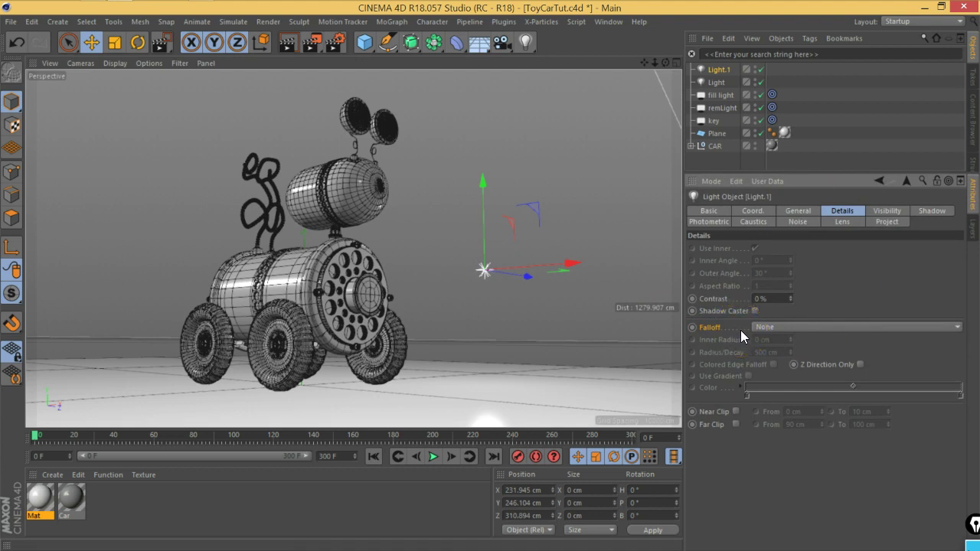
{"action": "left_click", "coordinate": [779, 329]}
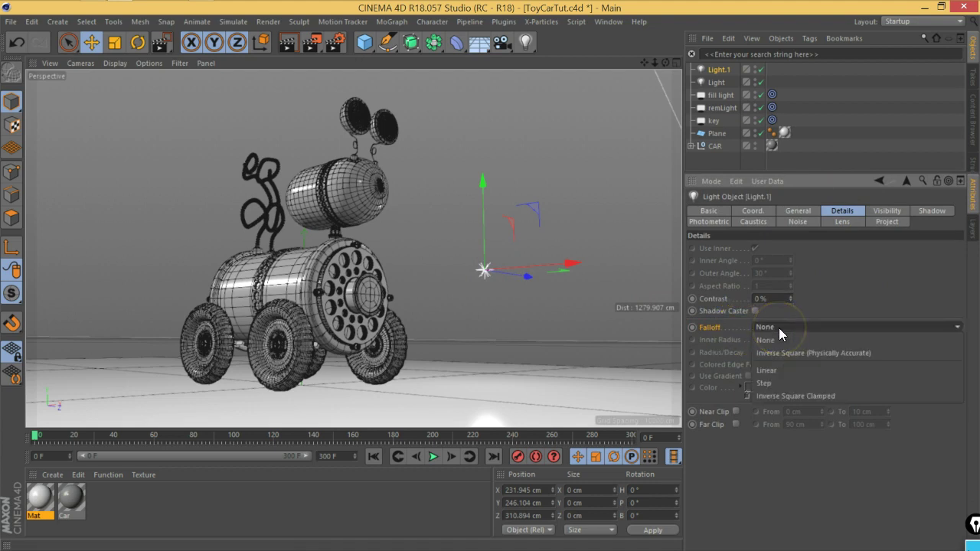
{"action": "left_click", "coordinate": [781, 397]}
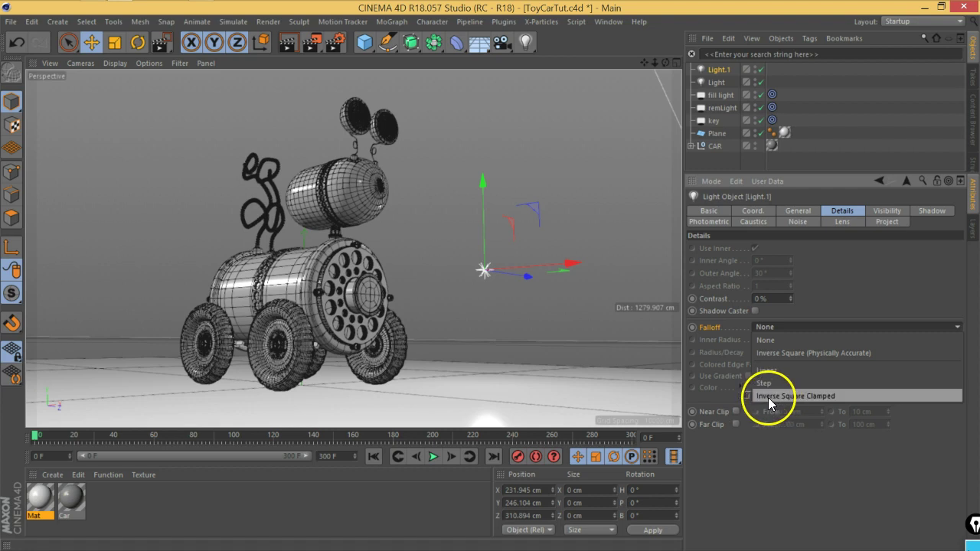
{"action": "left_click", "coordinate": [795, 396]}
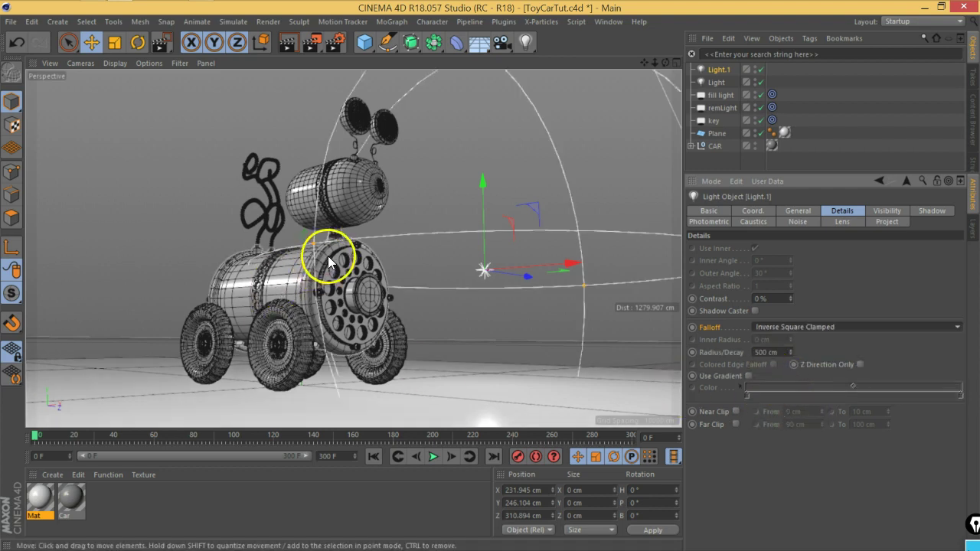
{"action": "mouse_move", "coordinate": [313, 245]}
{"action": "left_mouse_down"}
{"action": "mouse_move", "coordinate": [439, 259]}
{"action": "mouse_move", "coordinate": [325, 263]}
{"action": "mouse_move", "coordinate": [303, 333]}
{"action": "left_mouse_up"}
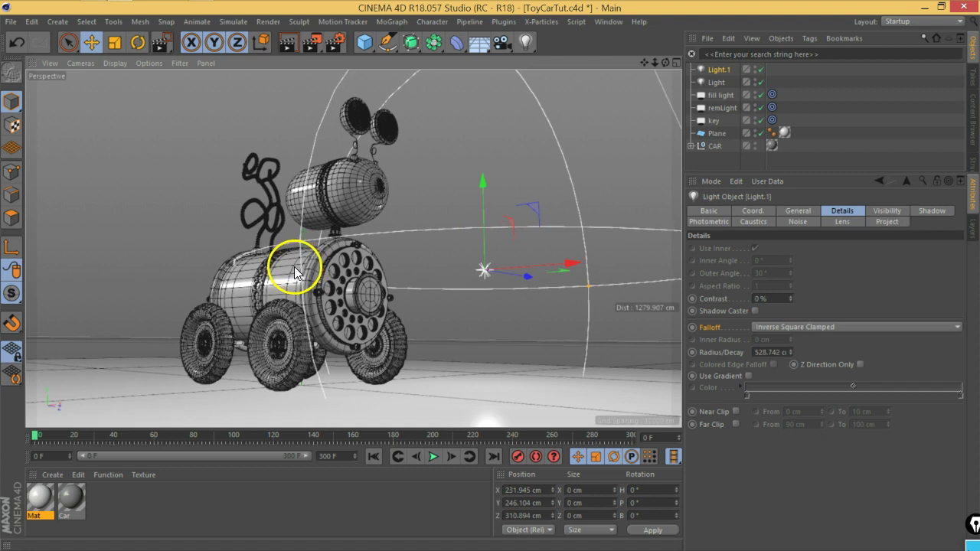
{"action": "left_click", "coordinate": [792, 211]}
- Tint Light.1 orange (H 26°, S 60%) at 117% intensity, then copy it across the car as Light.2
{"action": "mouse_move", "coordinate": [838, 280]}
{"action": "left_mouse_down"}
{"action": "mouse_move", "coordinate": [804, 280]}
{"action": "mouse_move", "coordinate": [847, 294]}
{"action": "left_mouse_up"}
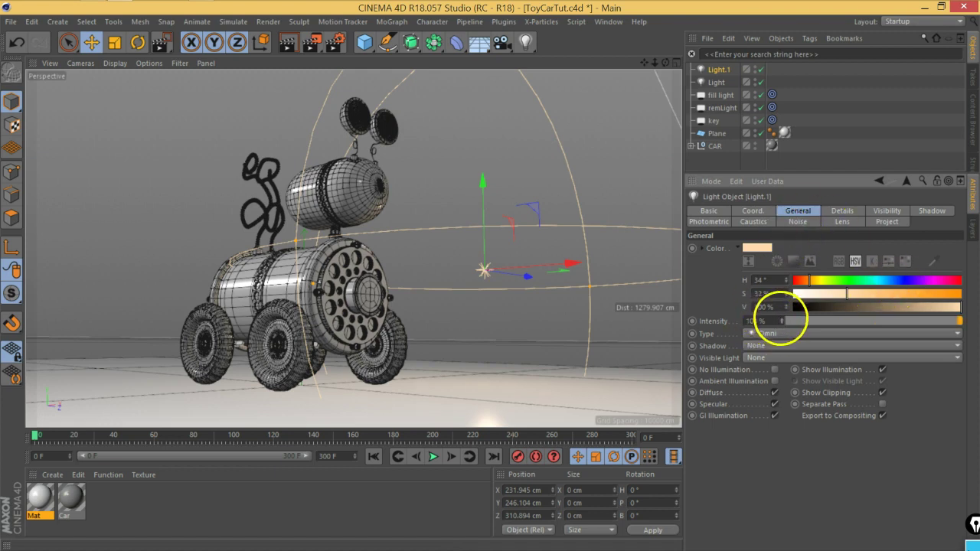
{"action": "left_click_drag", "start_coordinate": [779, 320], "coordinate": [784, 328]}
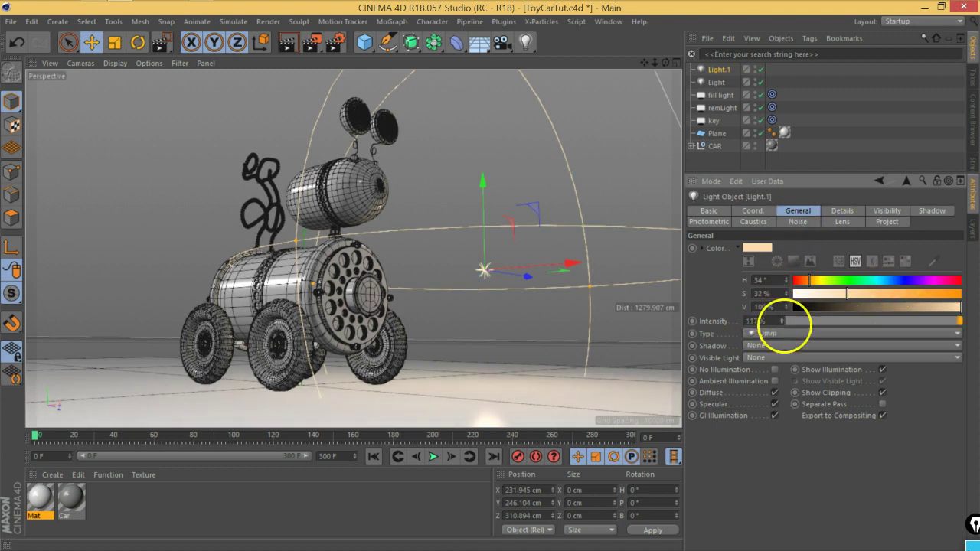
{"action": "left_click", "coordinate": [287, 42]}
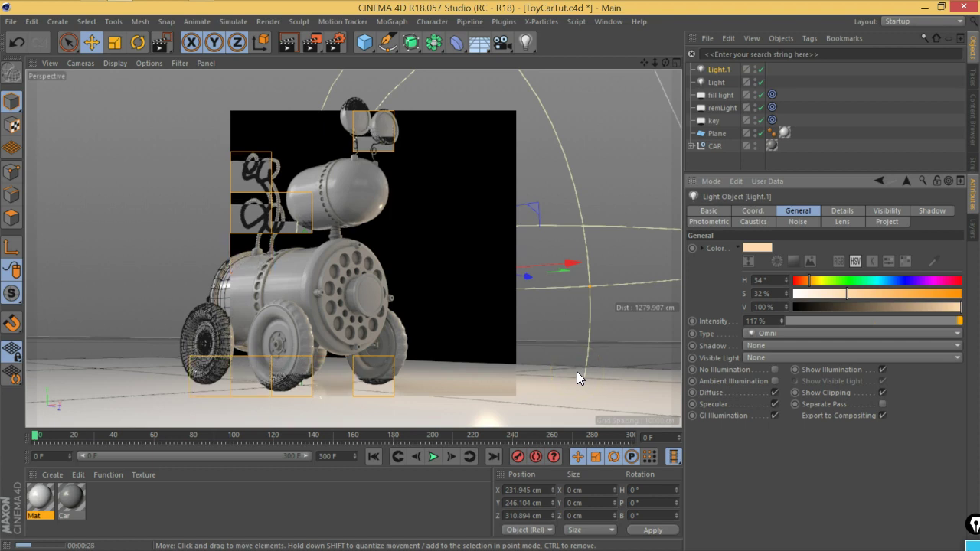
{"action": "mouse_move", "coordinate": [860, 316]}
{"action": "left_mouse_down"}
{"action": "mouse_move", "coordinate": [871, 295]}
{"action": "mouse_move", "coordinate": [897, 294]}
{"action": "left_mouse_up"}
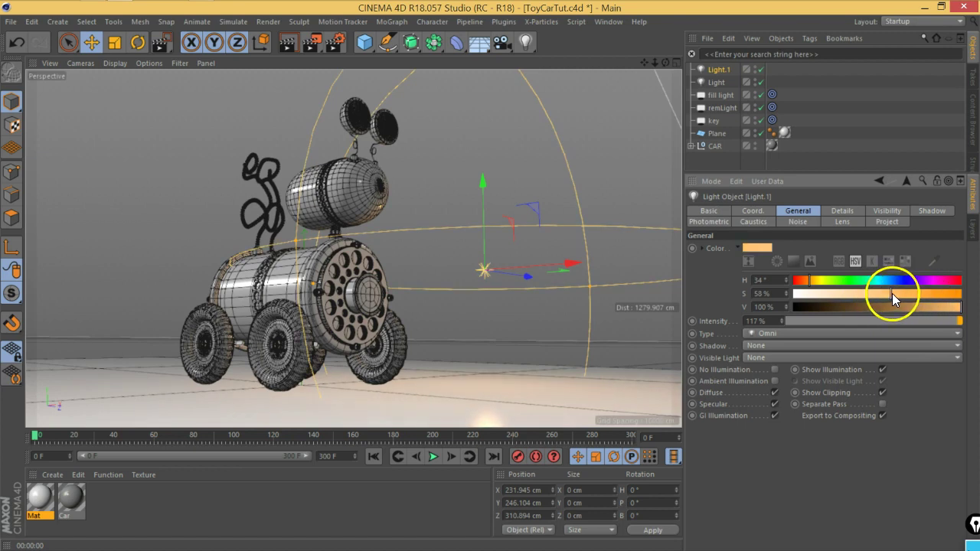
{"action": "left_click_drag", "start_coordinate": [809, 280], "coordinate": [806, 280]}
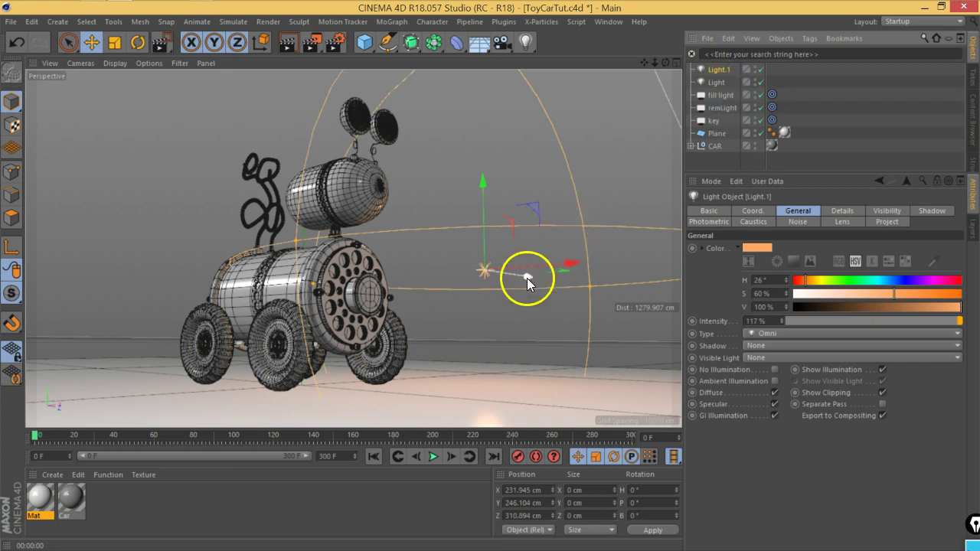
{"action": "mouse_move", "coordinate": [527, 277]}
{"action": "left_mouse_down", "text": "ctrl"}
{"action": "mouse_move", "coordinate": [343, 282]}
{"action": "mouse_move", "coordinate": [182, 269]}
{"action": "left_mouse_up", "text": "ctrl"}
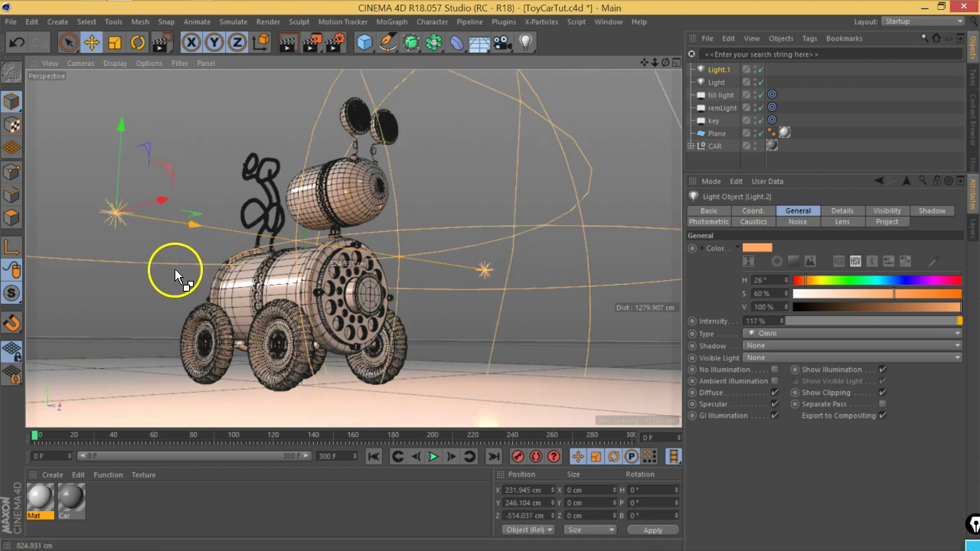
- Duplicate the orange light to the car's left, set it to 130% intensity and tint it pale blue (hue 209°)
{"action": "mouse_move", "coordinate": [157, 202]}
{"action": "left_mouse_down"}
{"action": "mouse_move", "coordinate": [36, 202]}
{"action": "mouse_move", "coordinate": [53, 136]}
{"action": "left_mouse_up"}
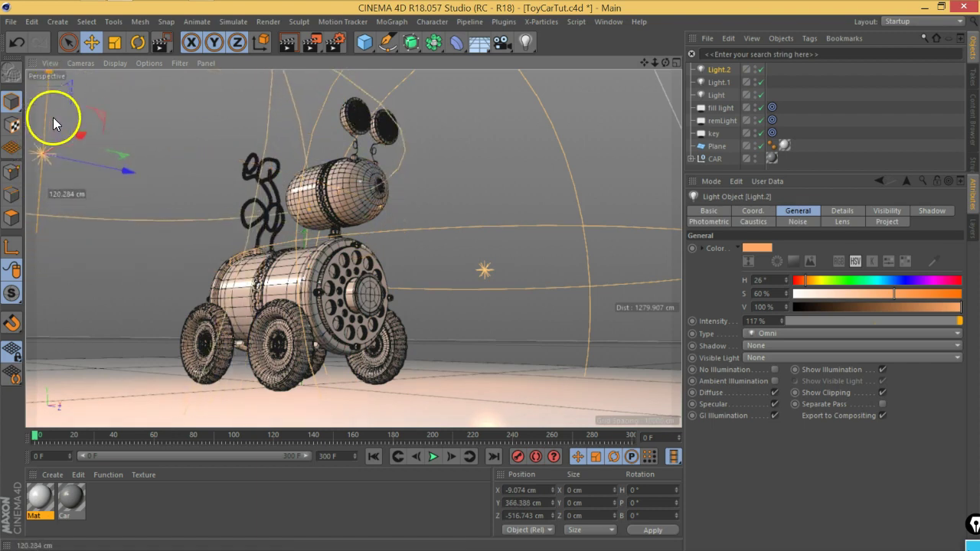
{"action": "left_click_drag", "start_coordinate": [80, 169], "coordinate": [68, 180]}
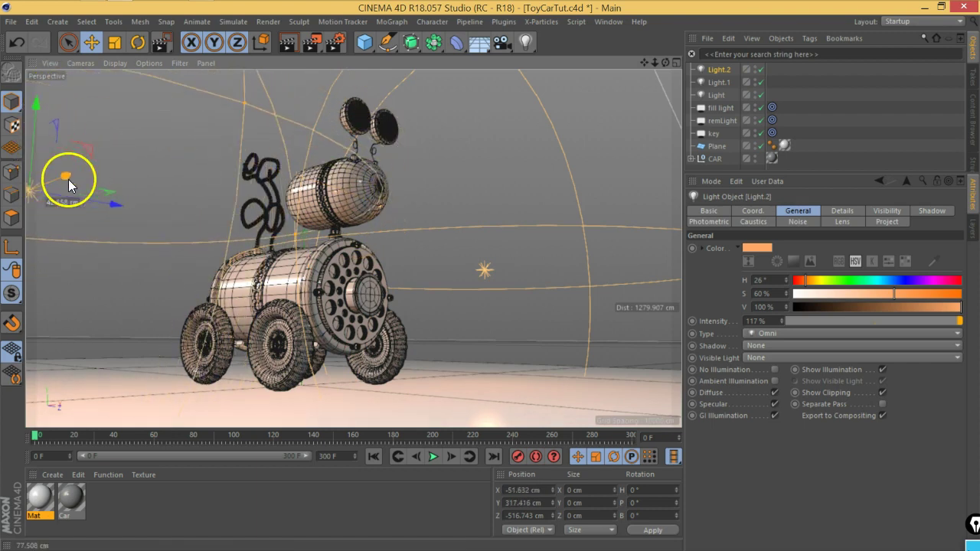
{"action": "left_click", "coordinate": [771, 322]}
{"action": "type", "text": "130"}
{"action": "key", "text": "Return"}
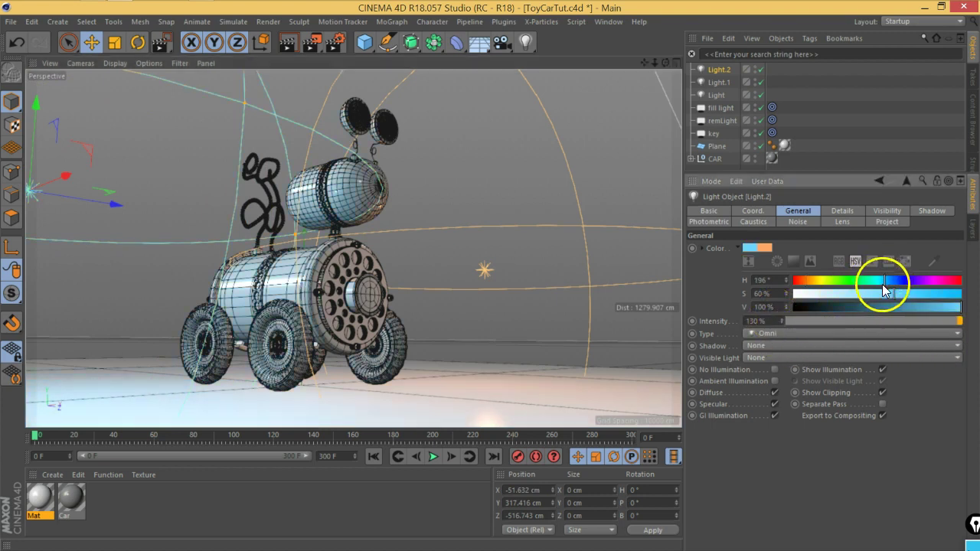
{"action": "left_click_drag", "start_coordinate": [884, 280], "coordinate": [854, 296]}
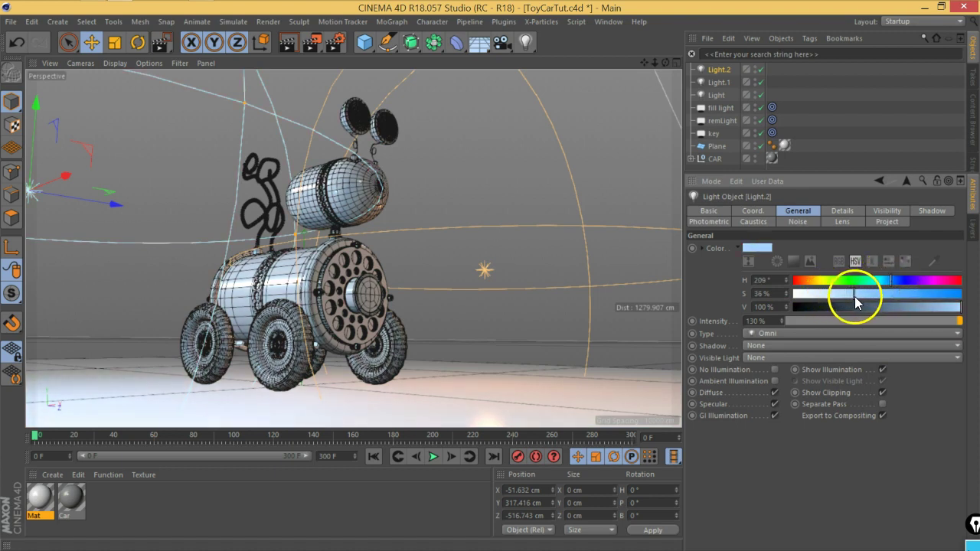
{"action": "left_click", "coordinate": [857, 135]}
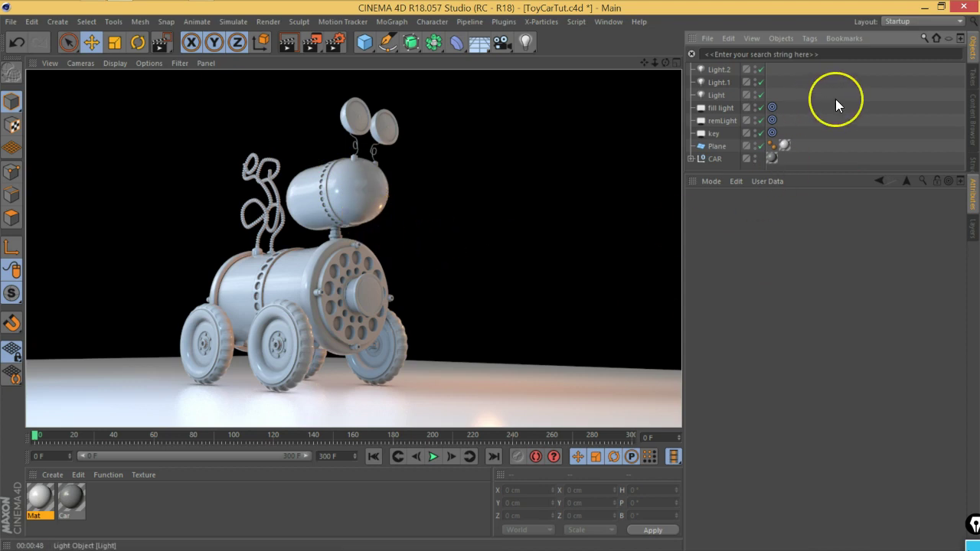
- Group the fill, rim and key lights under a new null named 3pointLights
{"action": "left_click", "coordinate": [526, 50]}
{"action": "left_click_drag", "start_coordinate": [707, 136], "coordinate": [712, 132]}
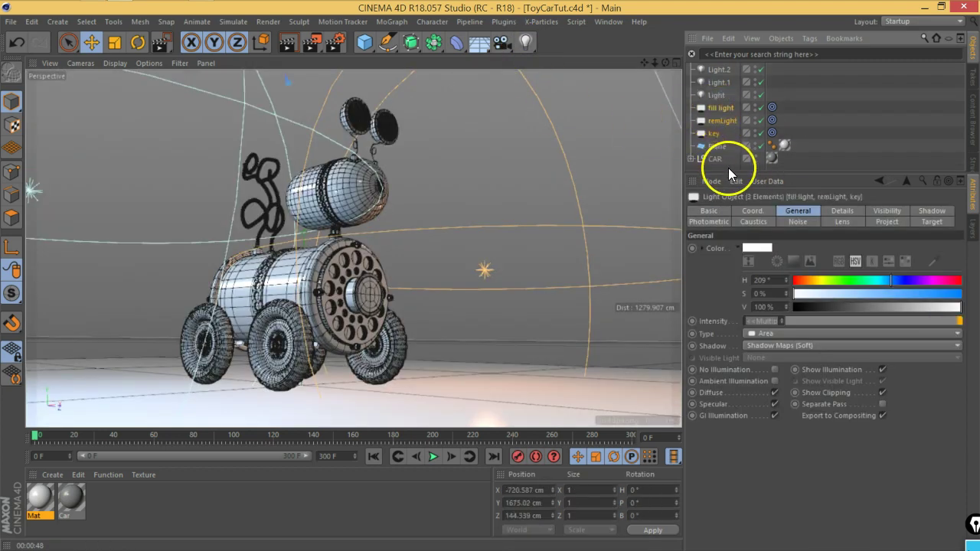
{"action": "key", "text": "alt+g"}
{"action": "double_click", "coordinate": [715, 108]}
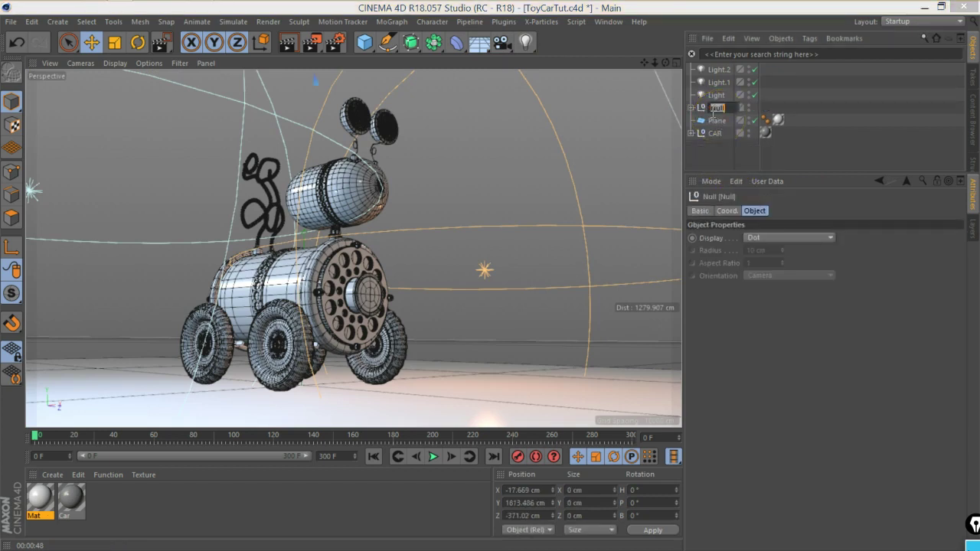
{"action": "key", "text": "BackSpace"}
{"action": "type", "text": "Point"}
{"action": "type", "text": "hts"}
{"action": "key", "text": "Return"}
{"action": "left_click", "coordinate": [709, 145]}
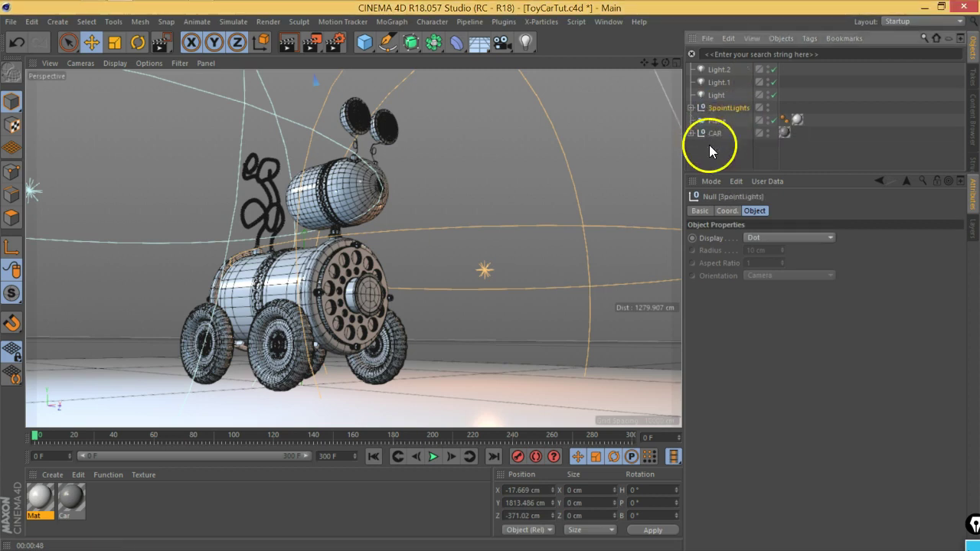
- Move the plain Light object into the 3pointLights group and collapse the group
{"action": "left_click", "coordinate": [715, 96]}
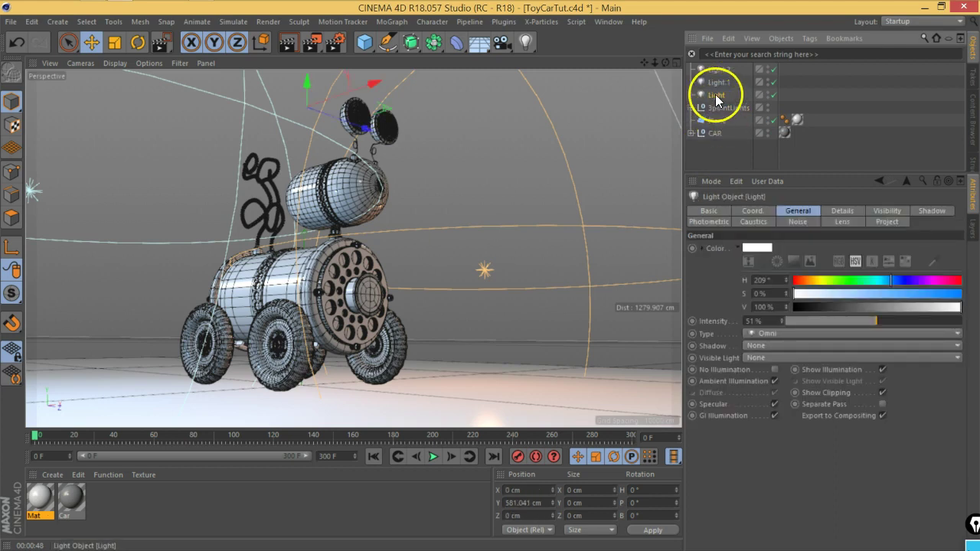
{"action": "left_click_drag", "start_coordinate": [716, 96], "coordinate": [712, 108]}
{"action": "left_click", "coordinate": [690, 96]}
{"action": "left_click", "coordinate": [717, 82]}
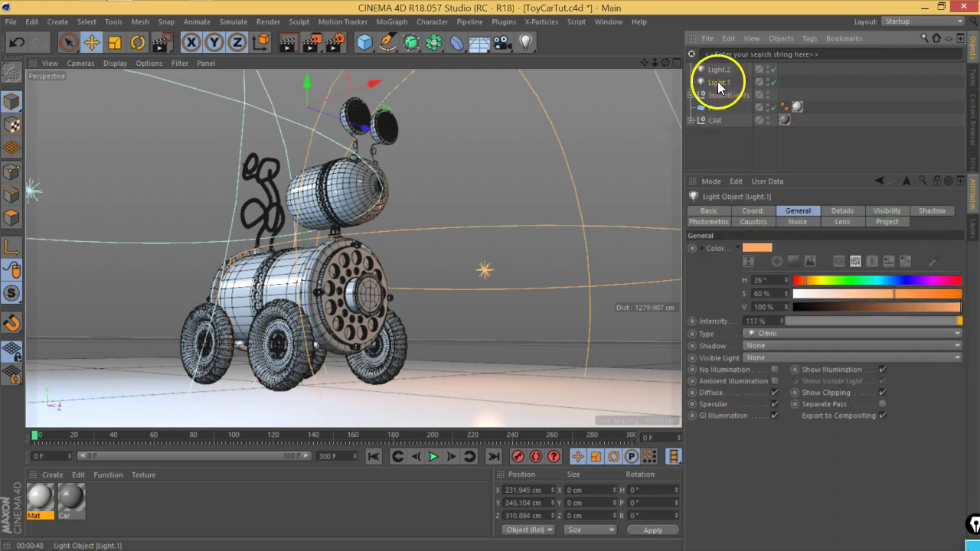
{"action": "left_click", "coordinate": [721, 131]}
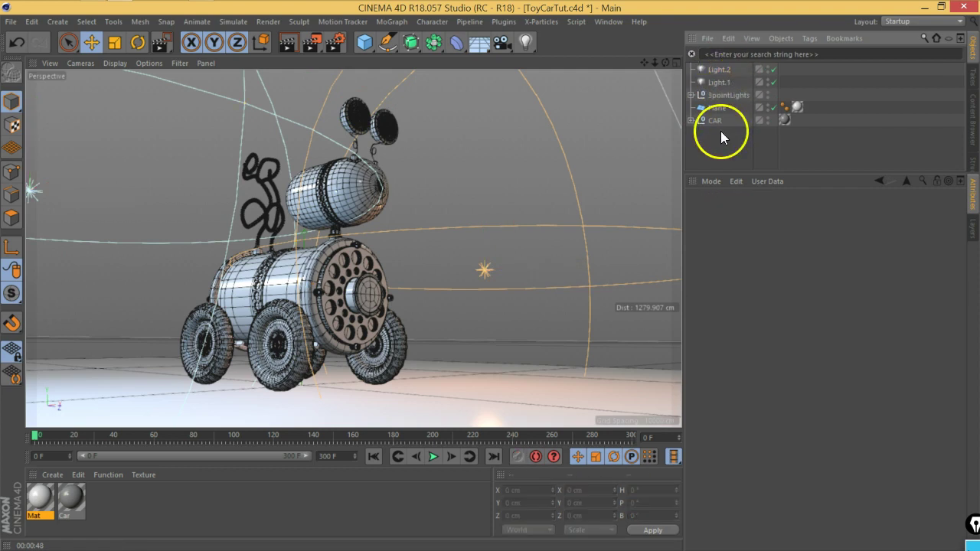
- Add an area light high above the car, tilted to P -90° to point down
{"action": "left_click", "coordinate": [527, 50]}
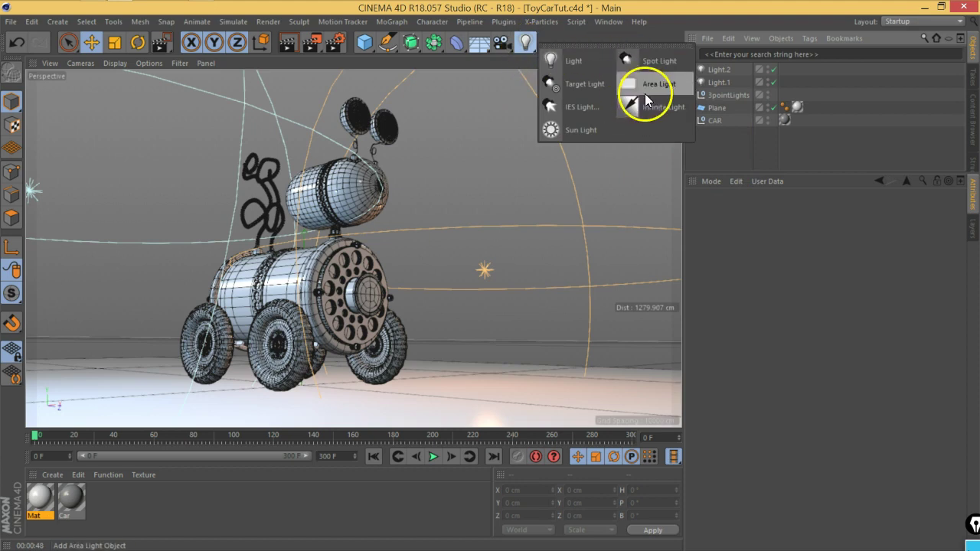
{"action": "left_click", "coordinate": [629, 87]}
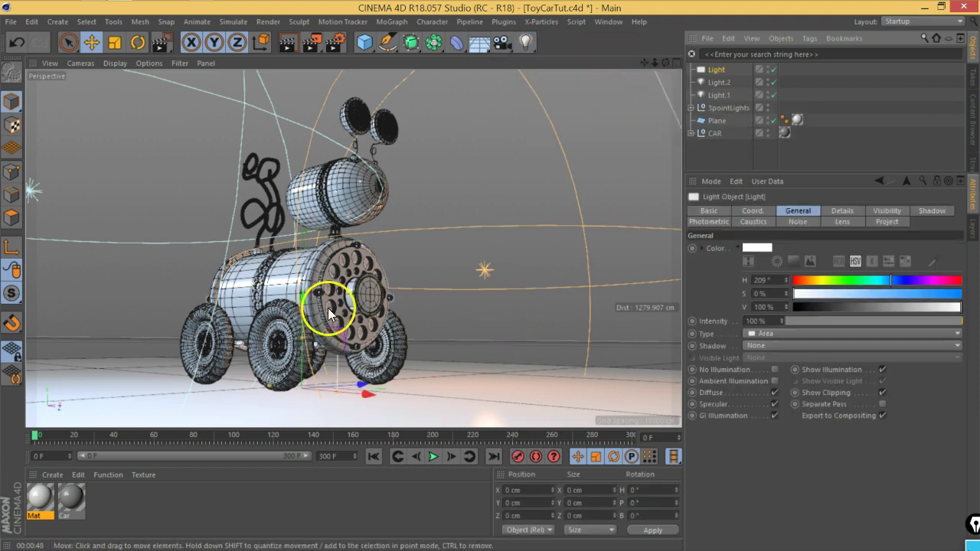
{"action": "left_click_drag", "start_coordinate": [306, 307], "coordinate": [284, 82]}
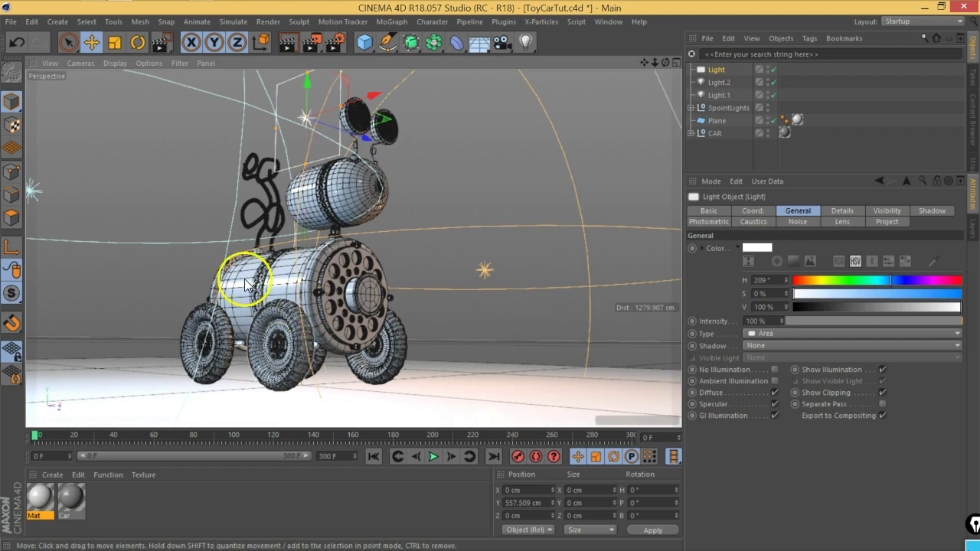
{"action": "left_click", "coordinate": [138, 42]}
{"action": "mouse_move", "coordinate": [285, 167]}
{"action": "left_mouse_down"}
{"action": "mouse_move", "coordinate": [248, 89]}
{"action": "mouse_move", "coordinate": [325, 153]}
{"action": "left_mouse_up"}
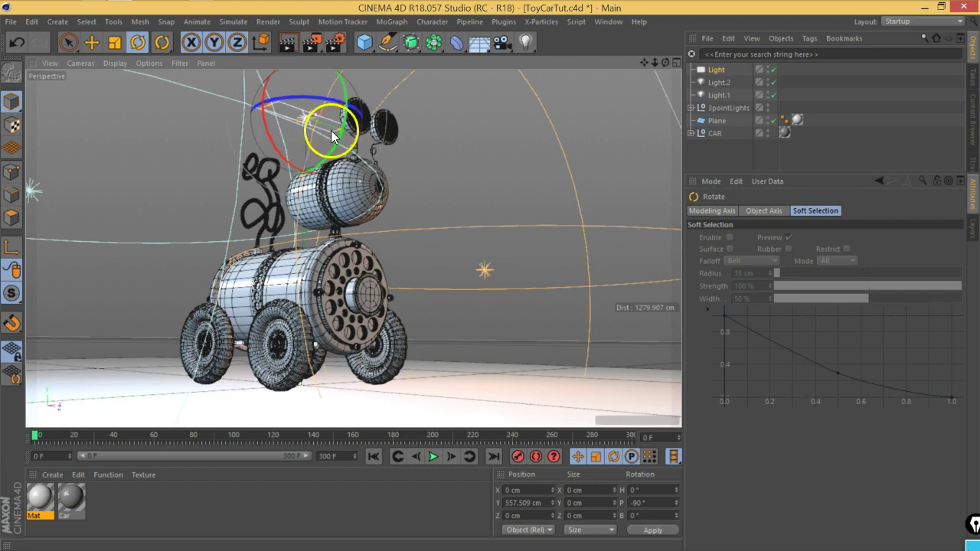
{"action": "left_click", "coordinate": [91, 43]}
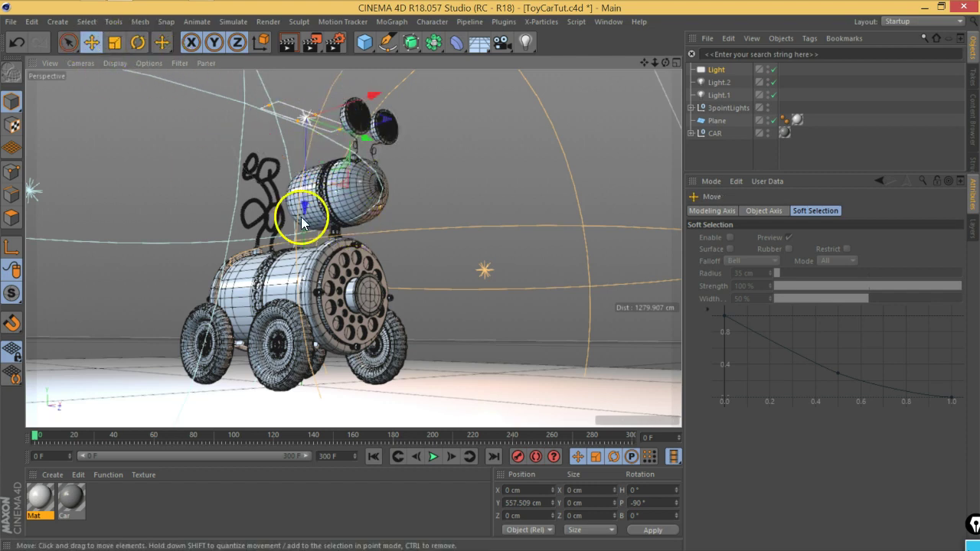
{"action": "left_click_drag", "start_coordinate": [303, 222], "coordinate": [306, 164]}
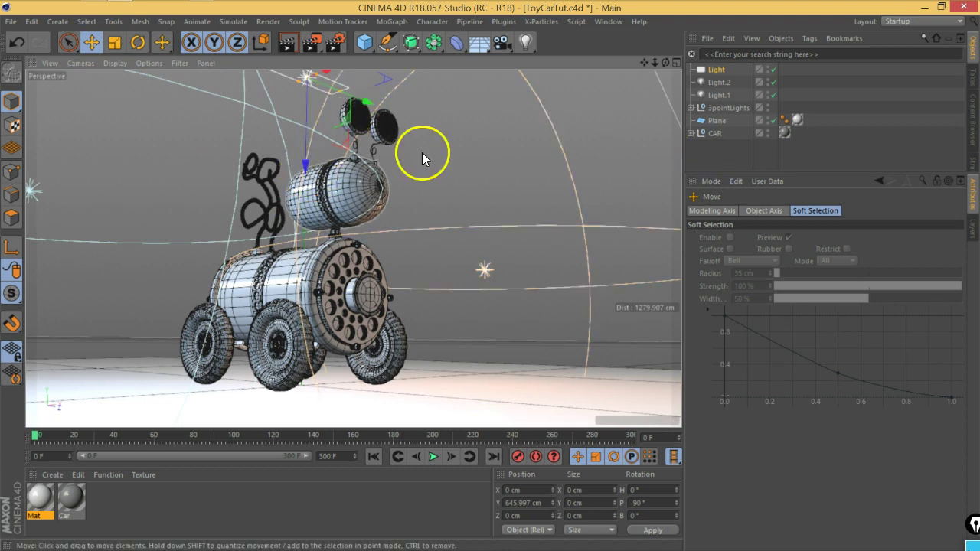
- Rename the new area light to headLight
{"action": "double_click", "coordinate": [718, 69]}
{"action": "type", "text": "H"}
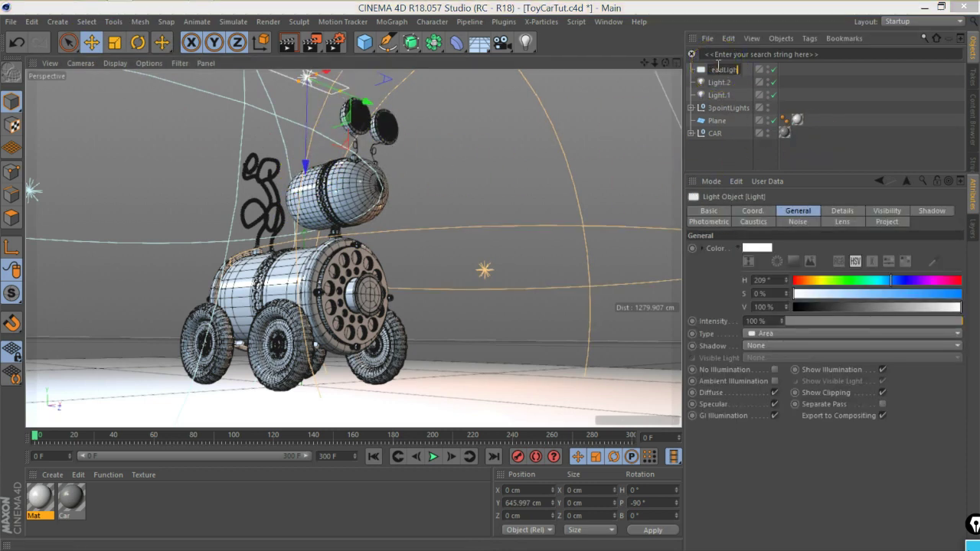
{"action": "key", "text": "Return"}
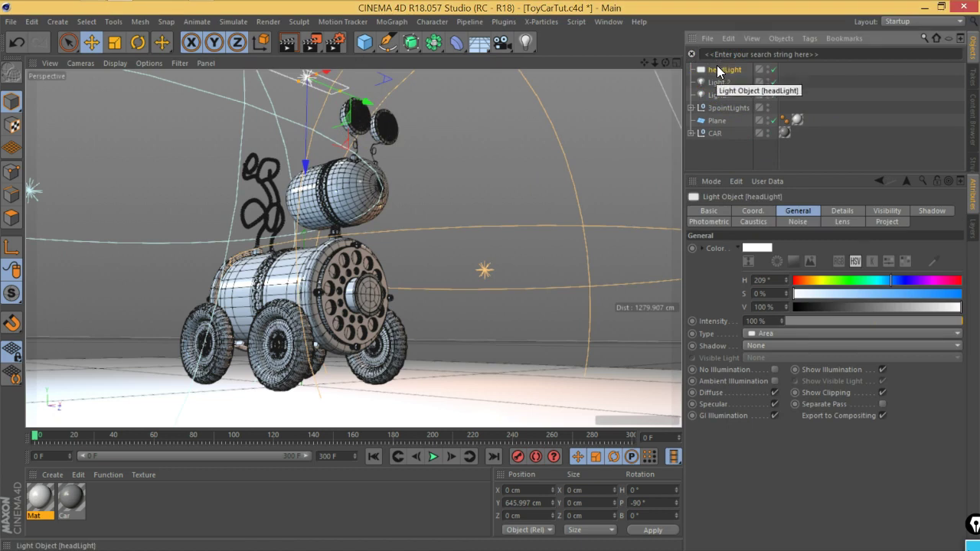
{"action": "left_click", "coordinate": [840, 213]}
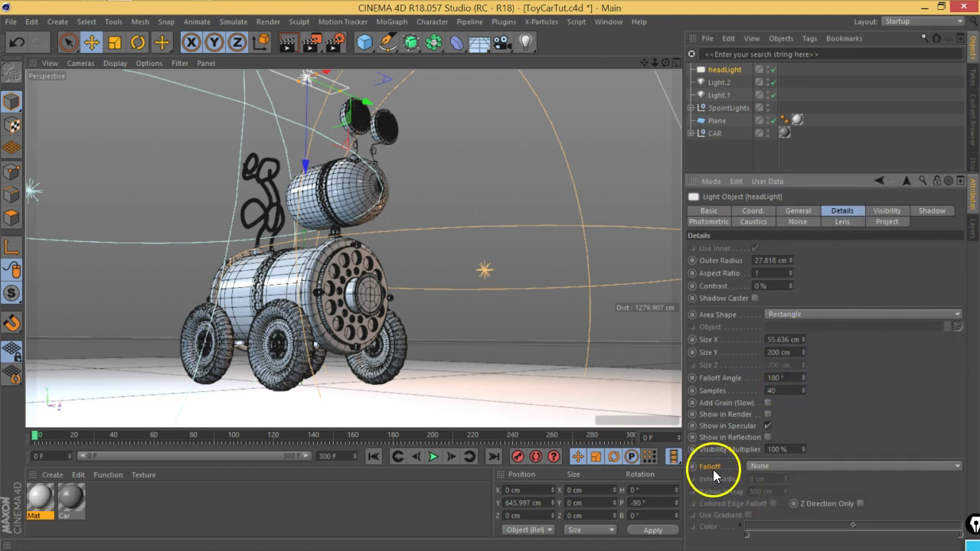
- Set headLight's falloff to Inverse Square (Physically Accurate) with a decay radius of about 600 cm
{"action": "left_click", "coordinate": [785, 467]}
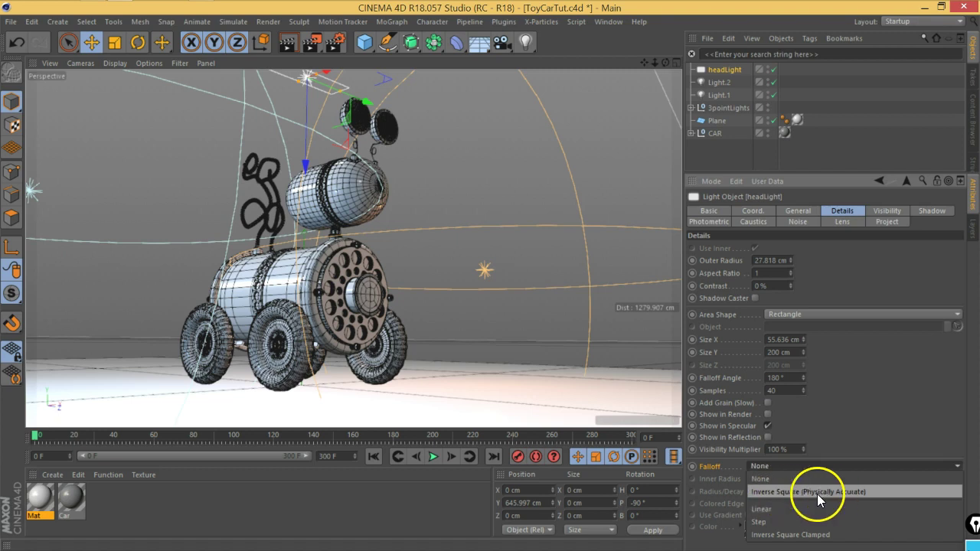
{"action": "left_click", "coordinate": [819, 493]}
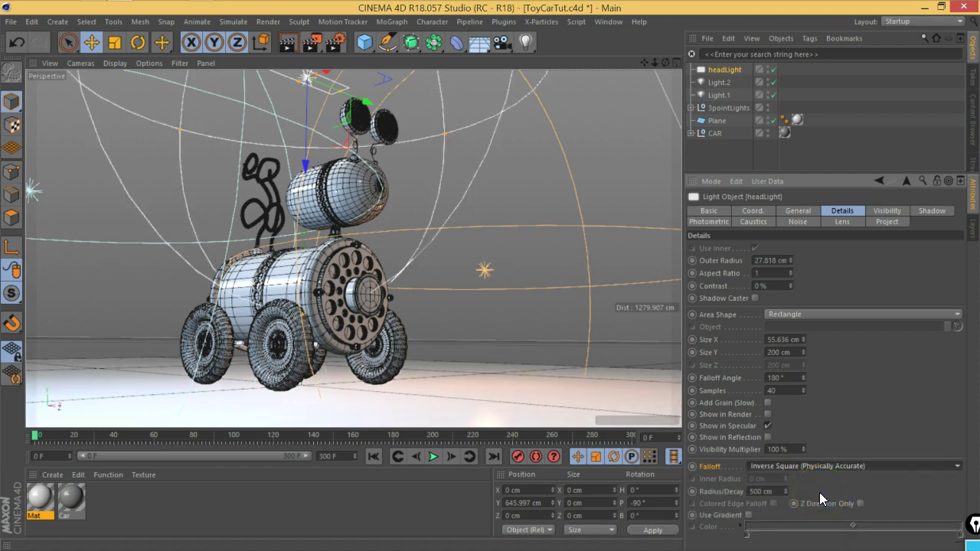
{"action": "mouse_move", "coordinate": [303, 315]}
{"action": "left_mouse_down"}
{"action": "mouse_move", "coordinate": [300, 277]}
{"action": "mouse_move", "coordinate": [291, 334]}
{"action": "mouse_move", "coordinate": [313, 164]}
{"action": "mouse_move", "coordinate": [310, 260]}
{"action": "mouse_move", "coordinate": [324, 240]}
{"action": "mouse_move", "coordinate": [306, 267]}
{"action": "mouse_move", "coordinate": [313, 313]}
{"action": "mouse_move", "coordinate": [300, 356]}
{"action": "mouse_move", "coordinate": [293, 324]}
{"action": "mouse_move", "coordinate": [290, 352]}
{"action": "mouse_move", "coordinate": [299, 293]}
{"action": "mouse_move", "coordinate": [298, 375]}
{"action": "mouse_move", "coordinate": [304, 291]}
{"action": "mouse_move", "coordinate": [291, 343]}
{"action": "mouse_move", "coordinate": [300, 363]}
{"action": "mouse_move", "coordinate": [211, 313]}
{"action": "left_mouse_up"}
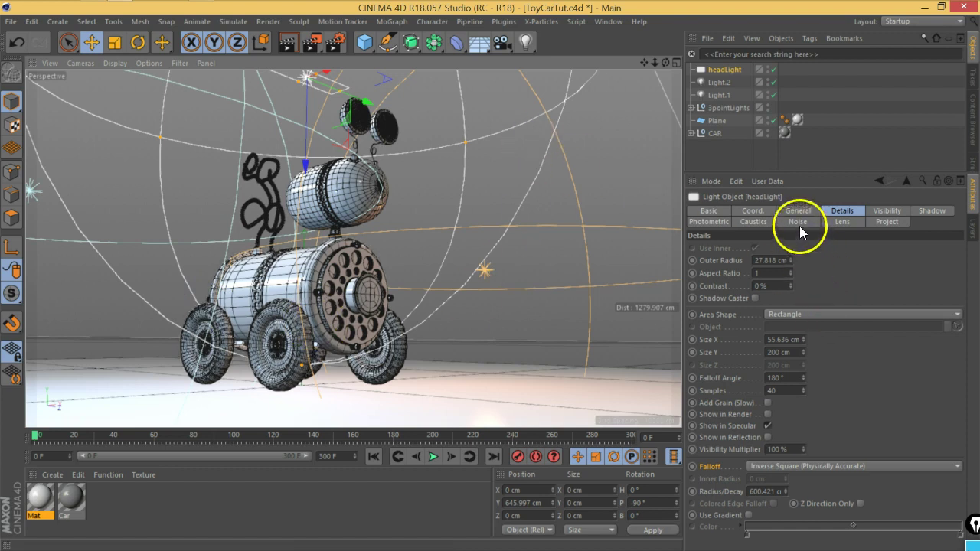
- Set headLight's colour to H 213°, S 16%, V 77% and its intensity to 120%
{"action": "left_click", "coordinate": [797, 212]}
{"action": "left_click_drag", "start_coordinate": [891, 281], "coordinate": [820, 293]}
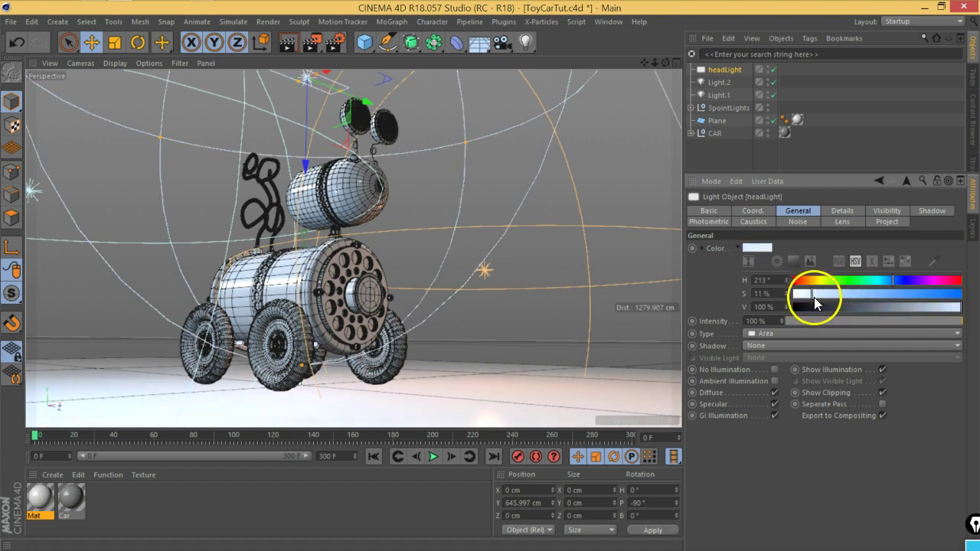
{"action": "left_click_drag", "start_coordinate": [957, 307], "coordinate": [922, 311]}
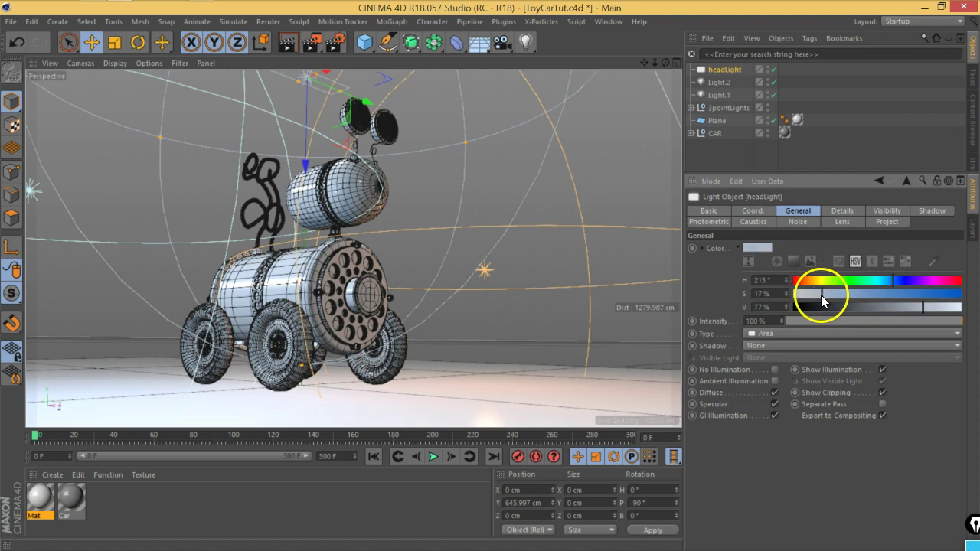
{"action": "left_click_drag", "start_coordinate": [818, 295], "coordinate": [819, 295]}
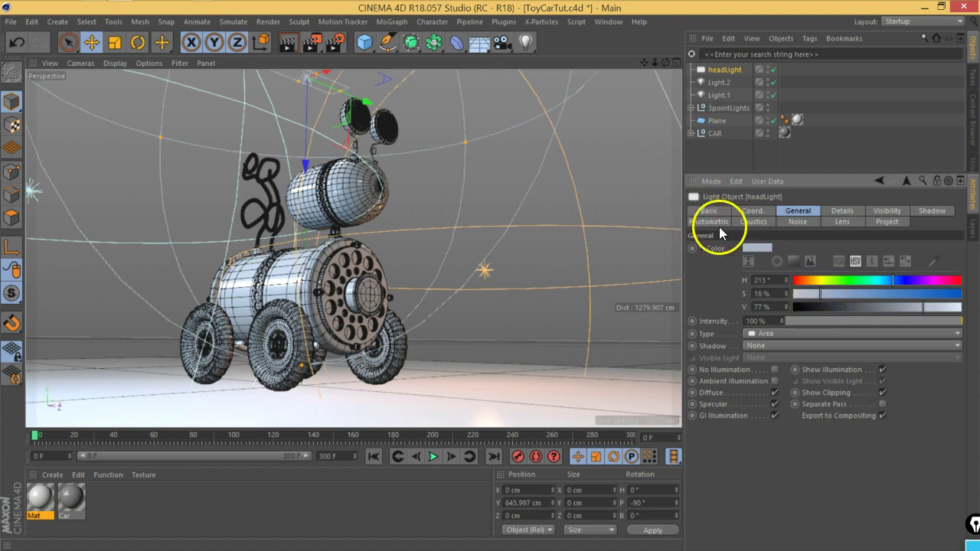
{"action": "mouse_move", "coordinate": [380, 276]}
{"action": "left_mouse_down"}
{"action": "mouse_move", "coordinate": [326, 205]}
{"action": "mouse_move", "coordinate": [268, 304]}
{"action": "mouse_move", "coordinate": [201, 295]}
{"action": "mouse_move", "coordinate": [308, 320]}
{"action": "mouse_move", "coordinate": [313, 238]}
{"action": "mouse_move", "coordinate": [346, 266]}
{"action": "mouse_move", "coordinate": [339, 350]}
{"action": "mouse_move", "coordinate": [295, 372]}
{"action": "mouse_move", "coordinate": [306, 313]}
{"action": "mouse_move", "coordinate": [291, 349]}
{"action": "left_mouse_up"}
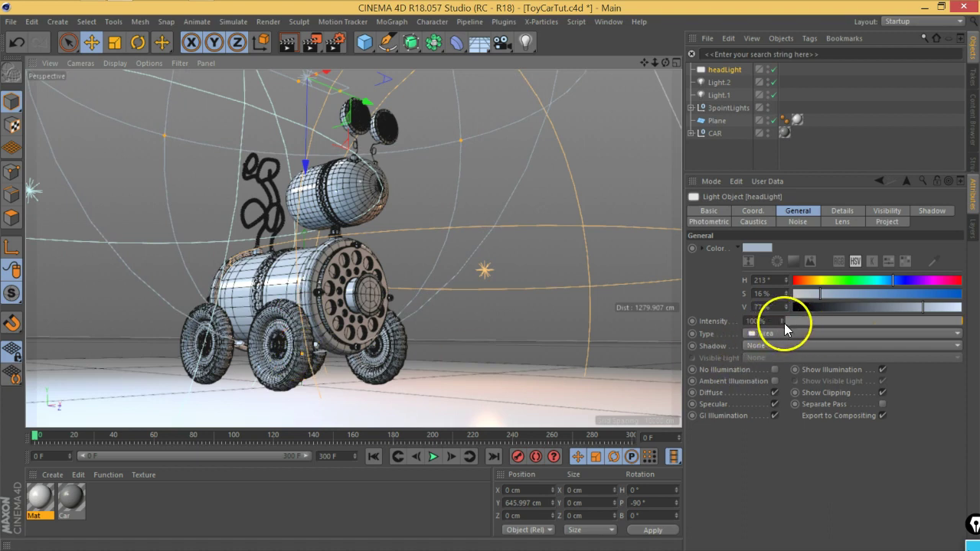
{"action": "left_click_drag", "start_coordinate": [782, 321], "coordinate": [782, 310]}
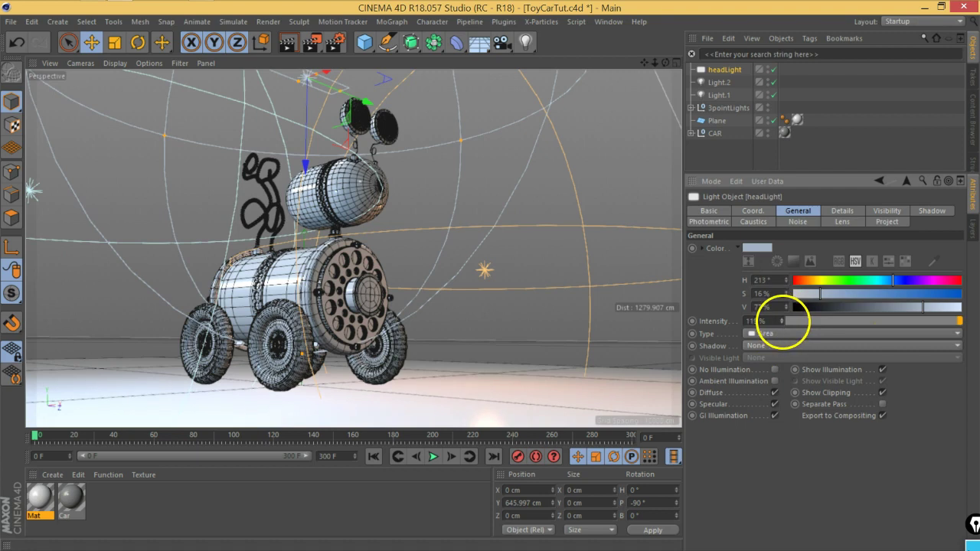
{"action": "left_click_drag", "start_coordinate": [782, 321], "coordinate": [782, 317]}
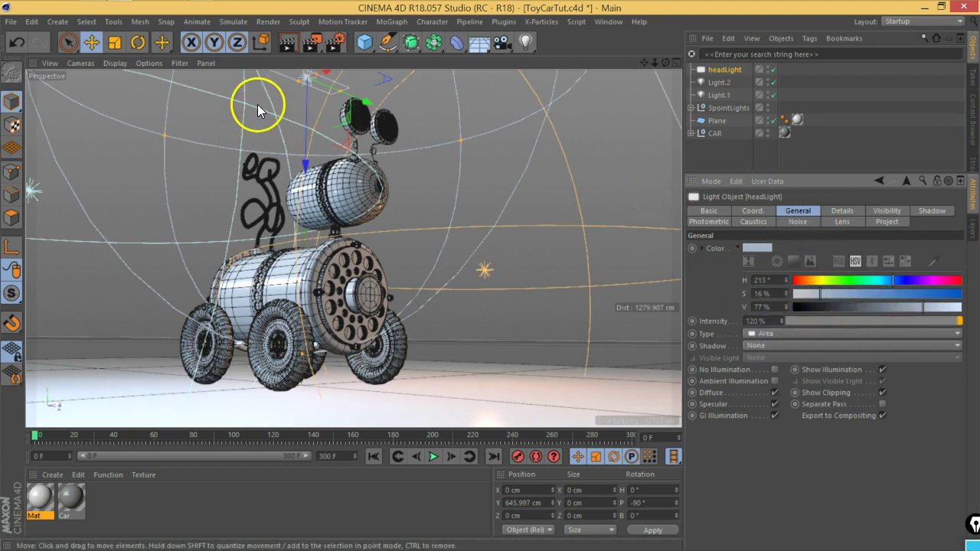
- Render a lighting preview and orbit the view round to the toy car's other side
{"action": "left_click", "coordinate": [294, 43]}
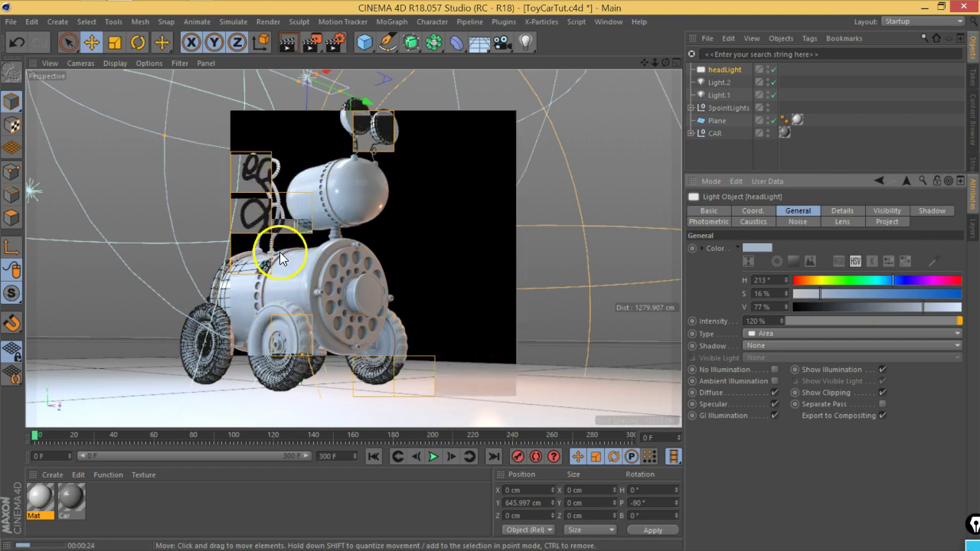
{"action": "left_click", "coordinate": [486, 262]}
{"action": "left_click", "coordinate": [338, 395]}
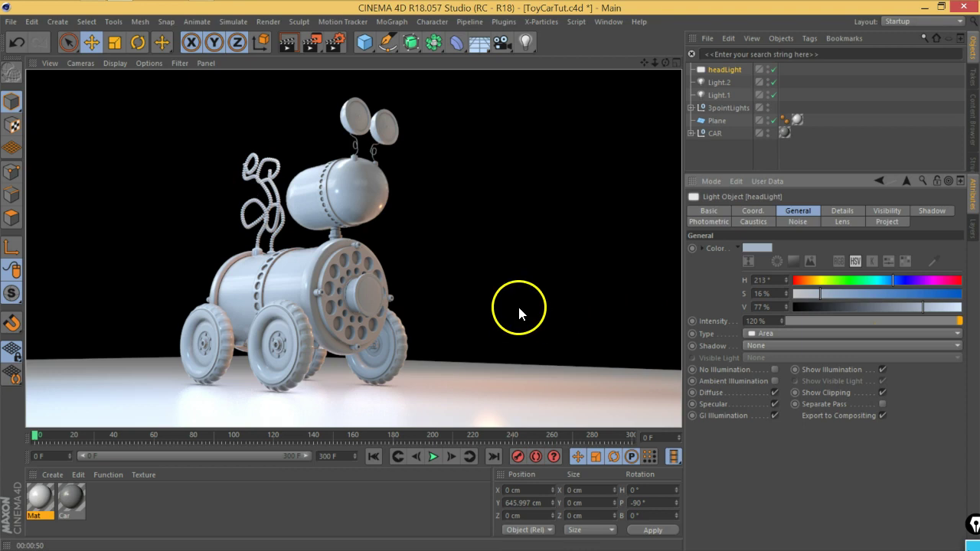
{"action": "mouse_move", "coordinate": [348, 345]}
{"action": "left_mouse_down", "text": "alt"}
{"action": "mouse_move", "coordinate": [197, 339]}
{"action": "mouse_move", "coordinate": [466, 343]}
{"action": "mouse_move", "coordinate": [404, 345]}
{"action": "mouse_move", "coordinate": [403, 307]}
{"action": "mouse_move", "coordinate": [332, 313]}
{"action": "mouse_move", "coordinate": [459, 339]}
{"action": "mouse_move", "coordinate": [437, 354]}
{"action": "left_mouse_up", "text": "alt"}
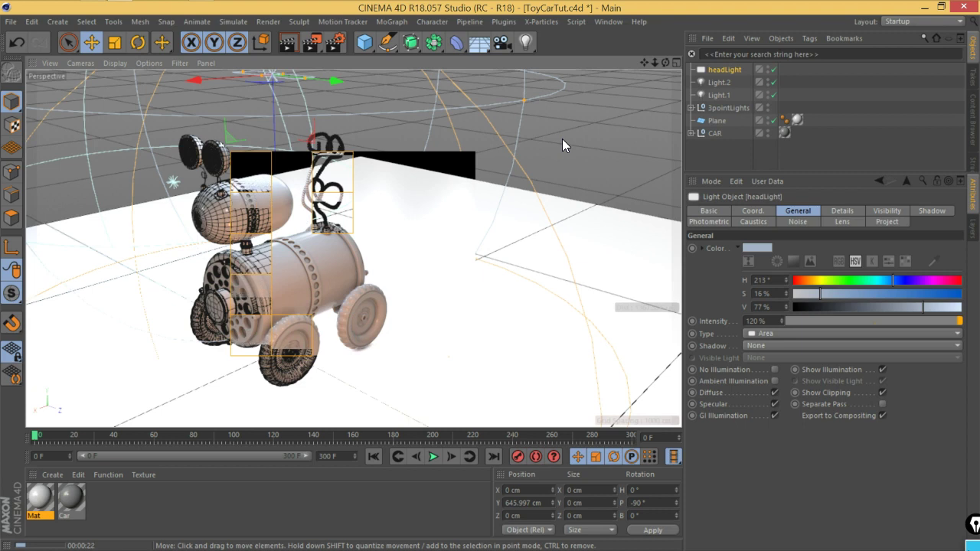
- Add the floor Plane to the fill light's exclude list and check the result with a region render
{"action": "left_click", "coordinate": [556, 152]}
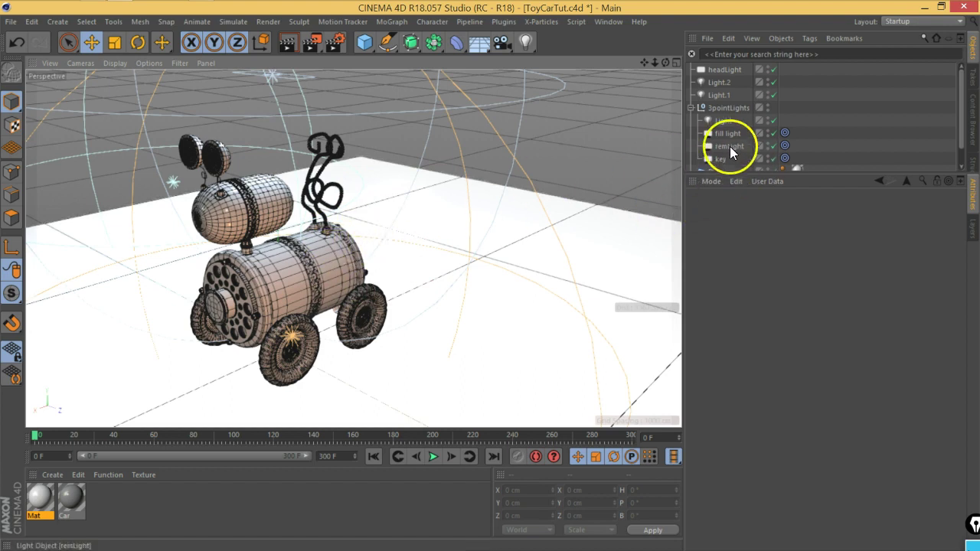
{"action": "left_click", "coordinate": [716, 134]}
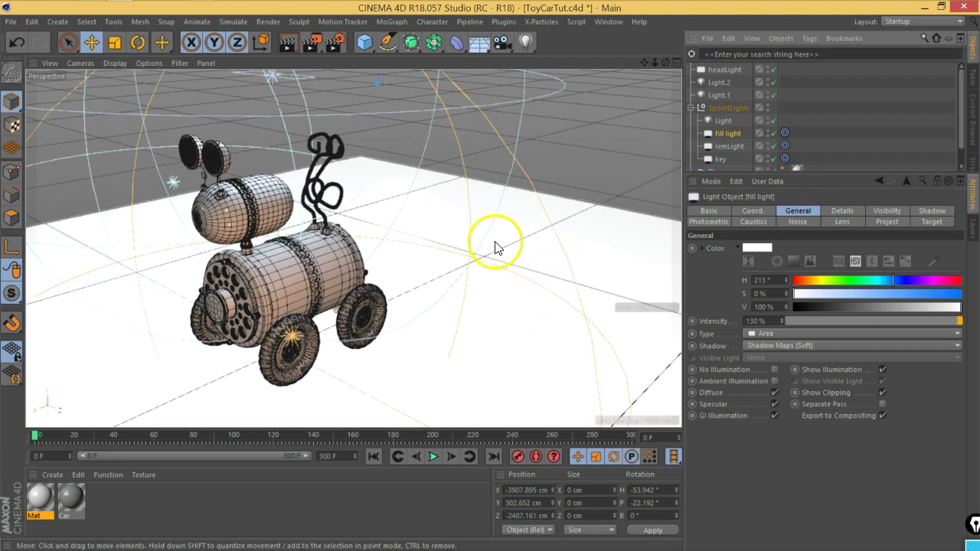
{"action": "left_click", "coordinate": [888, 222]}
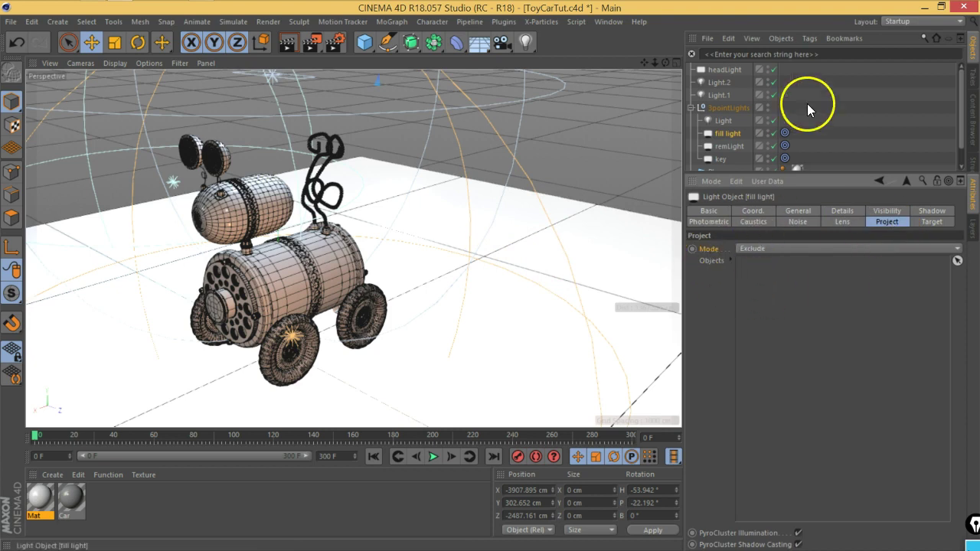
{"action": "scroll", "coordinate": [716, 145], "scroll_direction": "down", "scroll_amount": 1}
{"action": "mouse_move", "coordinate": [717, 151]}
{"action": "left_mouse_down"}
{"action": "mouse_move", "coordinate": [767, 231]}
{"action": "mouse_move", "coordinate": [772, 393]}
{"action": "left_mouse_up"}
{"action": "left_click", "coordinate": [294, 43]}
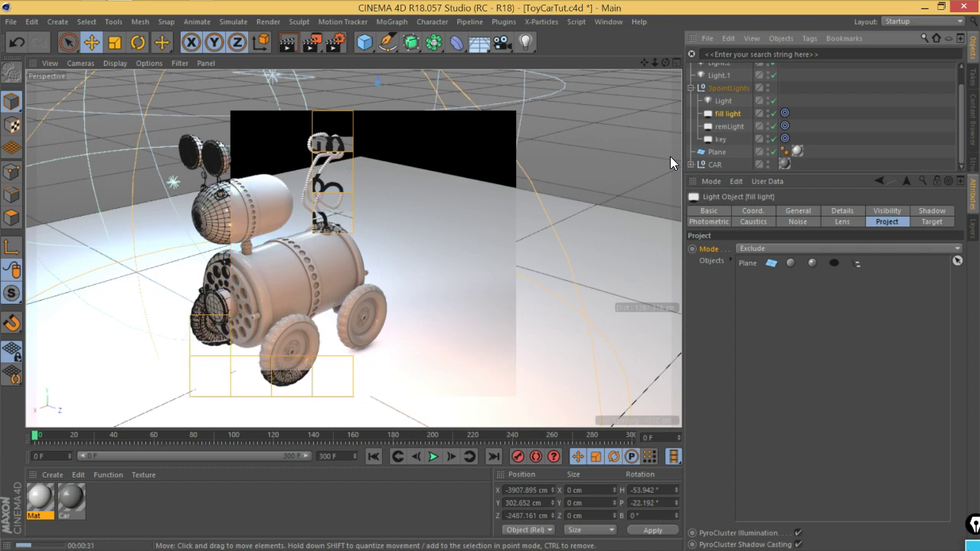
{"action": "left_click", "coordinate": [831, 137]}
{"action": "left_click_drag", "start_coordinate": [192, 219], "coordinate": [264, 191]}
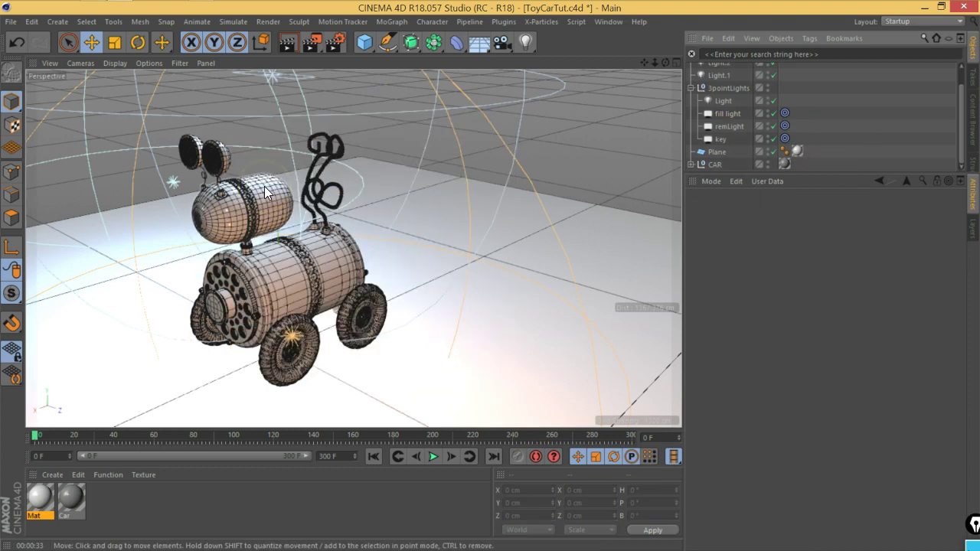
{"action": "scroll", "coordinate": [794, 114], "scroll_direction": "up", "scroll_amount": 2}
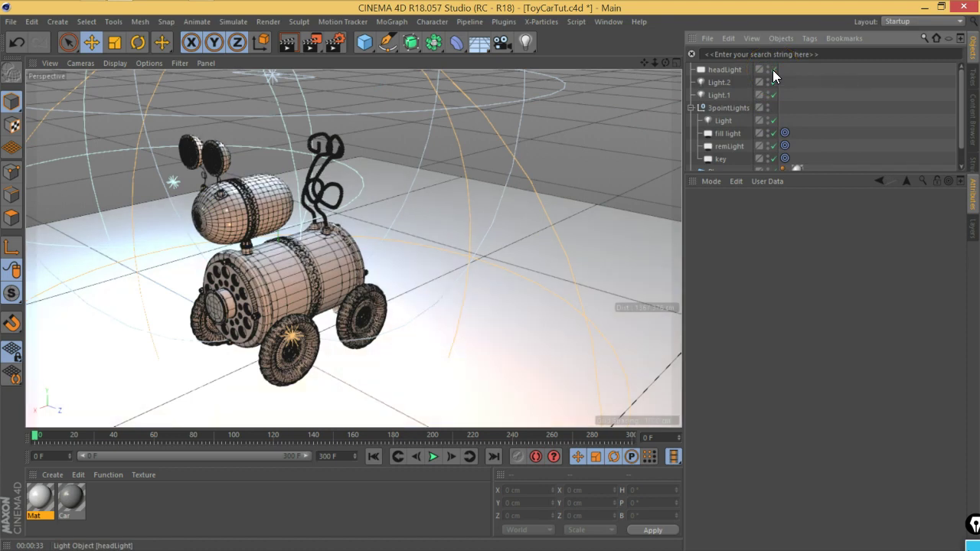
- Set headLight's intensity to 85%
{"action": "left_click_drag", "start_coordinate": [772, 69], "coordinate": [772, 95]}
{"action": "left_click", "coordinate": [729, 69]}
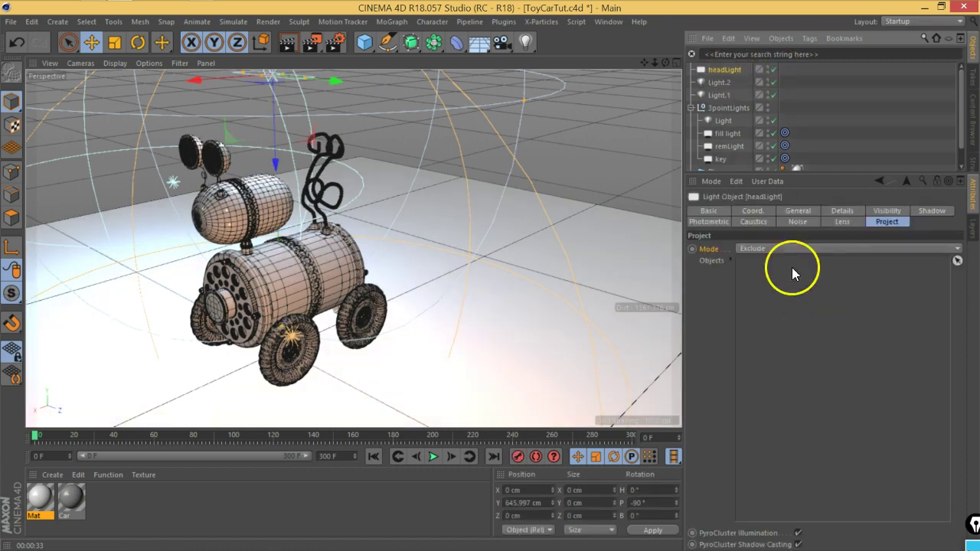
{"action": "left_click", "coordinate": [817, 211]}
{"action": "double_click", "coordinate": [771, 320]}
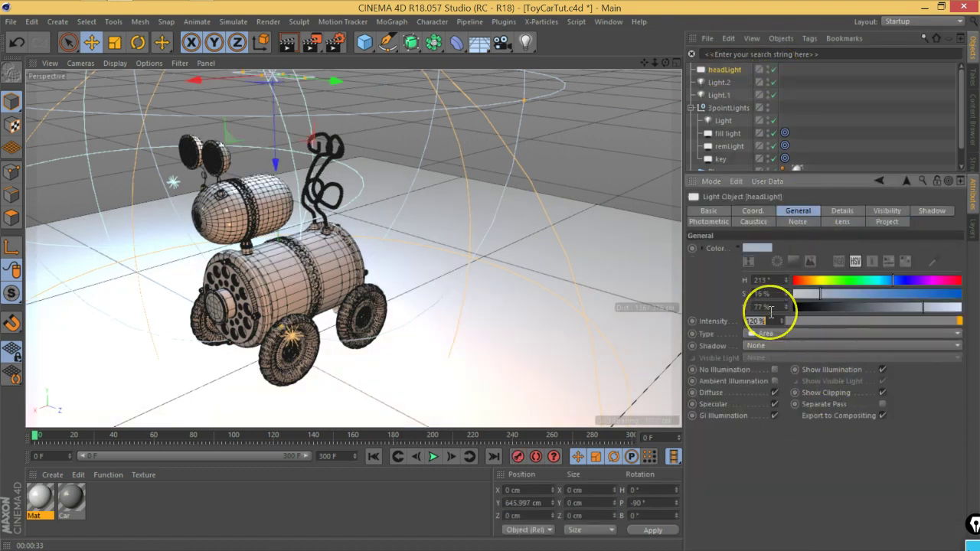
{"action": "type", "text": "85"}
{"action": "key", "text": "Return"}
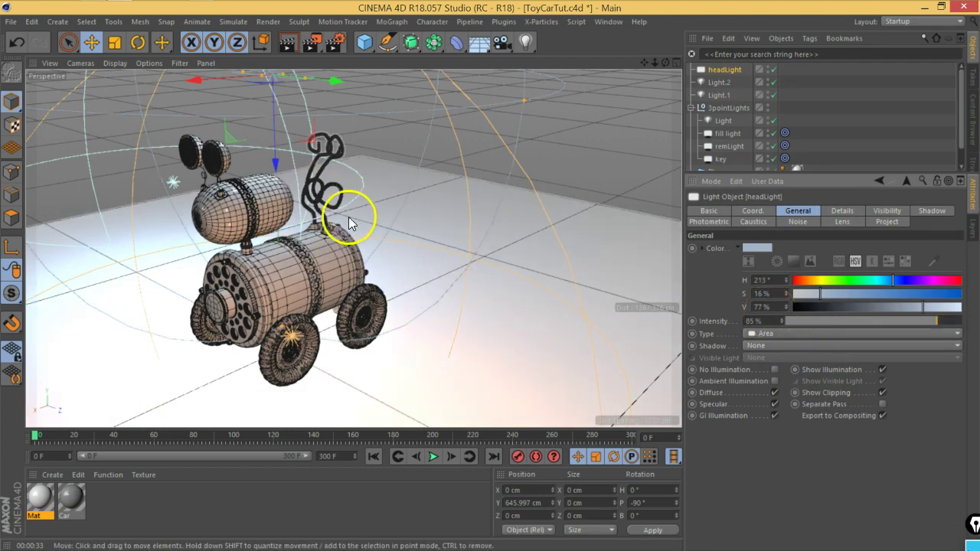
- Lower headLight toward the car to about 833 cm
{"action": "mouse_move", "coordinate": [358, 219]}
{"action": "left_mouse_down", "text": "alt"}
{"action": "mouse_move", "coordinate": [363, 272]}
{"action": "mouse_move", "coordinate": [333, 243]}
{"action": "mouse_move", "coordinate": [306, 175]}
{"action": "mouse_move", "coordinate": [404, 256]}
{"action": "mouse_move", "coordinate": [395, 262]}
{"action": "mouse_move", "coordinate": [435, 265]}
{"action": "mouse_move", "coordinate": [375, 278]}
{"action": "mouse_move", "coordinate": [364, 121]}
{"action": "left_mouse_up", "text": "alt"}
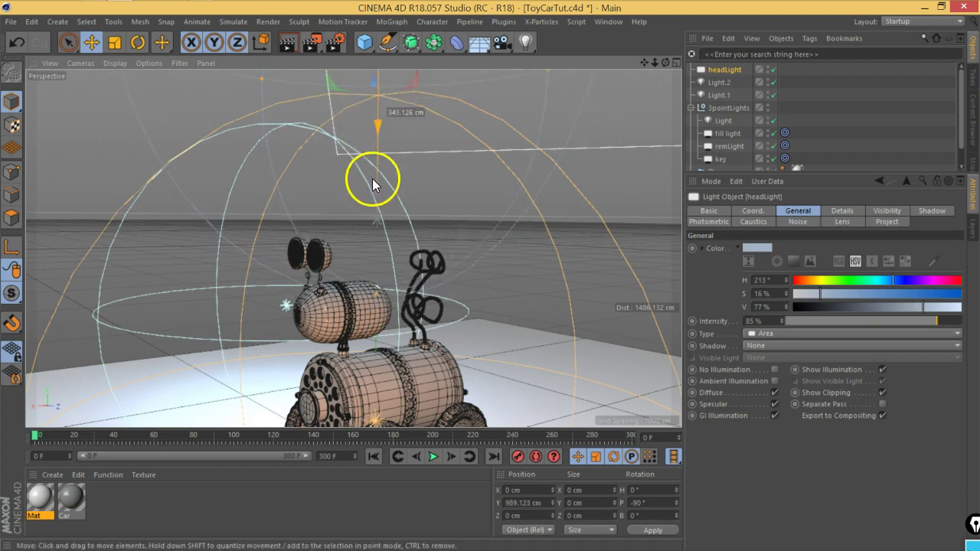
{"action": "scroll", "coordinate": [372, 178], "scroll_direction": "down", "scroll_amount": 3}
{"action": "left_click_drag", "start_coordinate": [427, 192], "coordinate": [417, 210], "text": "alt"}
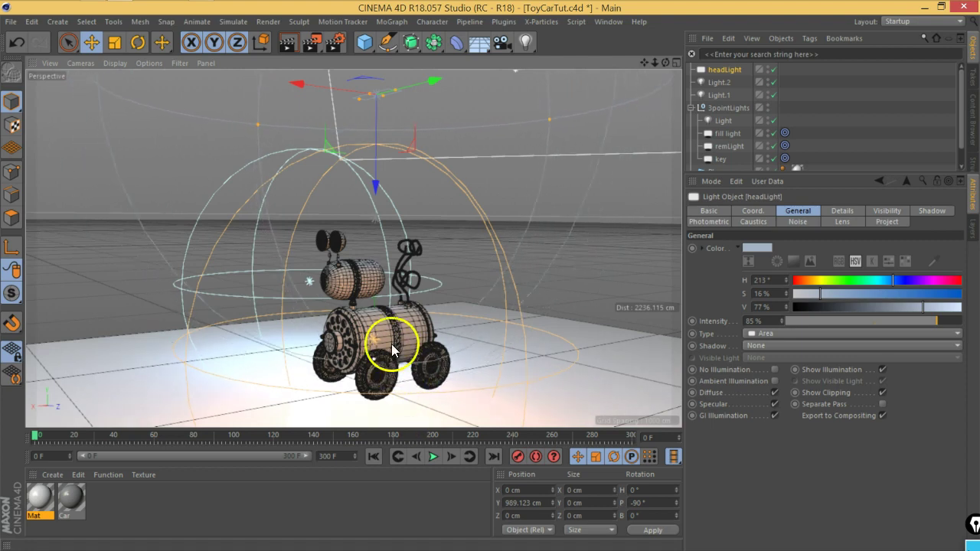
{"action": "left_click_drag", "start_coordinate": [376, 150], "coordinate": [376, 198]}
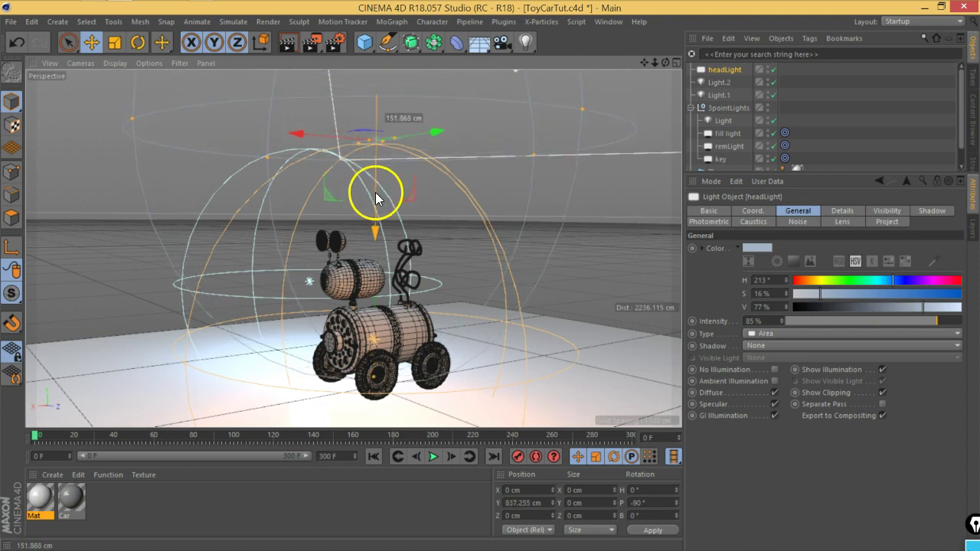
{"action": "mouse_move", "coordinate": [308, 339]}
{"action": "left_mouse_down", "text": "alt"}
{"action": "mouse_move", "coordinate": [492, 337]}
{"action": "mouse_move", "coordinate": [298, 328]}
{"action": "mouse_move", "coordinate": [291, 339]}
{"action": "mouse_move", "coordinate": [344, 344]}
{"action": "mouse_move", "coordinate": [350, 324]}
{"action": "mouse_move", "coordinate": [348, 333]}
{"action": "left_mouse_up", "text": "alt"}
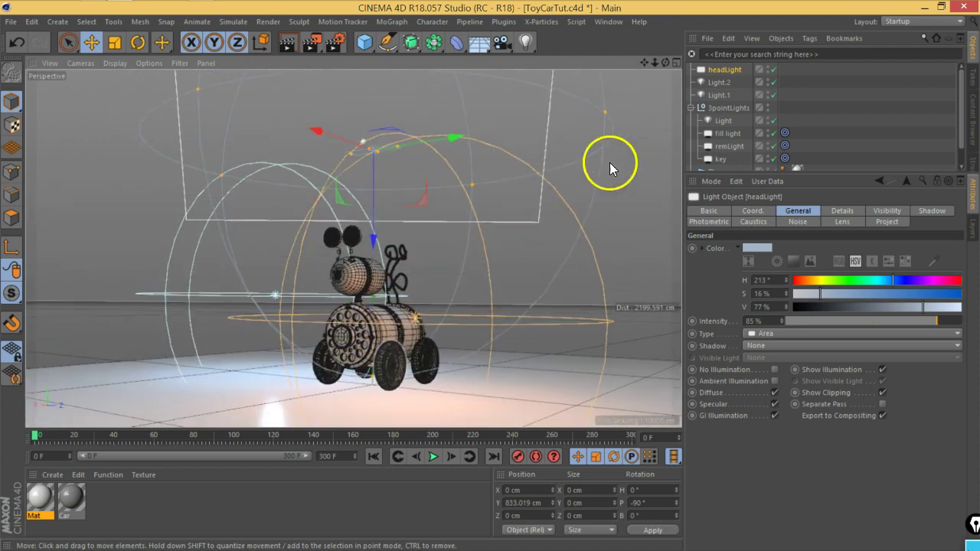
- Move the fill light sideways along X and down along Y, nearer the car
{"action": "left_click", "coordinate": [723, 134]}
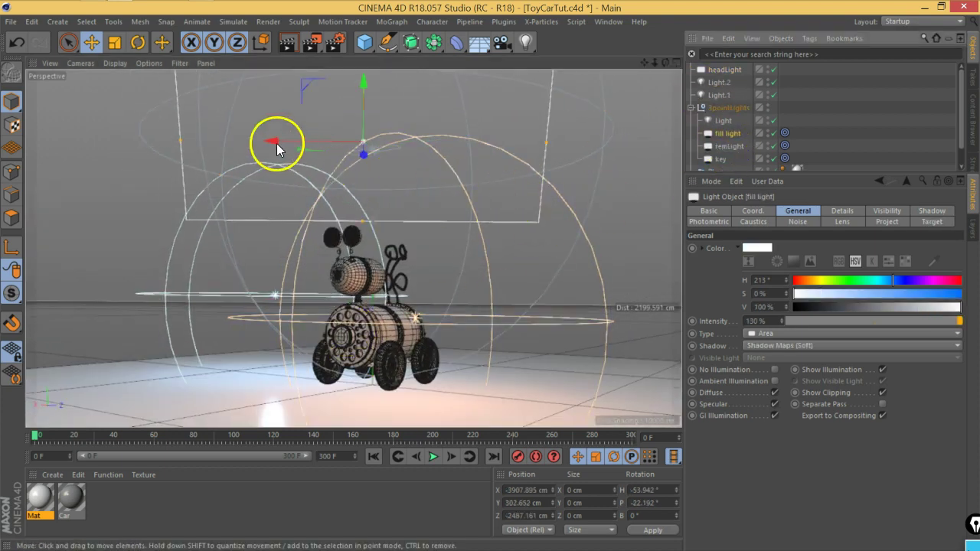
{"action": "mouse_move", "coordinate": [273, 140]}
{"action": "left_mouse_down"}
{"action": "mouse_move", "coordinate": [389, 149]}
{"action": "mouse_move", "coordinate": [360, 147]}
{"action": "left_mouse_up"}
{"action": "mouse_move", "coordinate": [451, 86]}
{"action": "left_mouse_down"}
{"action": "mouse_move", "coordinate": [485, 273]}
{"action": "mouse_move", "coordinate": [428, 75]}
{"action": "left_mouse_up"}
{"action": "scroll", "coordinate": [368, 275], "scroll_direction": "up", "scroll_amount": 1}
{"action": "scroll", "coordinate": [367, 275], "scroll_direction": "up", "scroll_amount": 3}
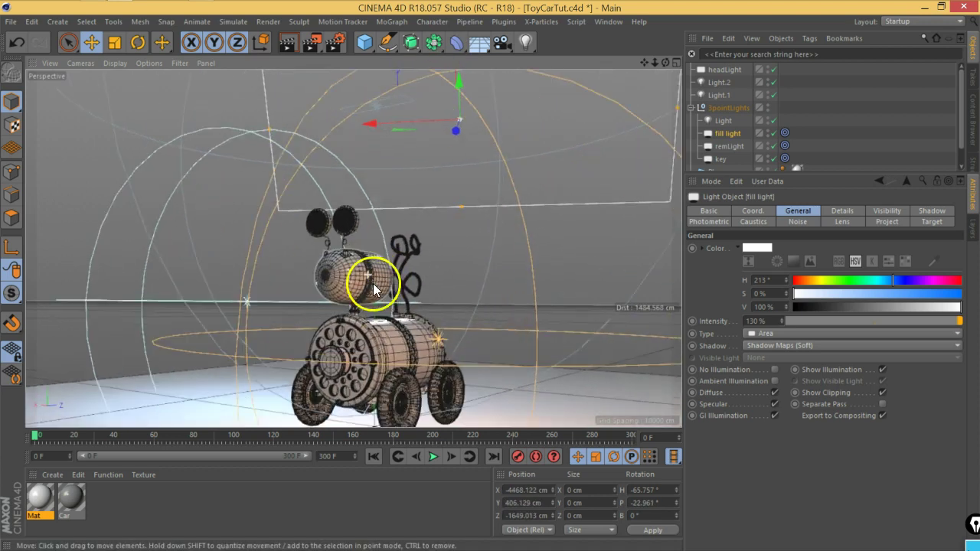
{"action": "mouse_move", "coordinate": [431, 358]}
{"action": "left_mouse_down", "text": "alt"}
{"action": "mouse_move", "coordinate": [392, 299]}
{"action": "mouse_move", "coordinate": [417, 293]}
{"action": "mouse_move", "coordinate": [380, 294]}
{"action": "mouse_move", "coordinate": [420, 296]}
{"action": "mouse_move", "coordinate": [408, 295]}
{"action": "left_mouse_up", "text": "alt"}
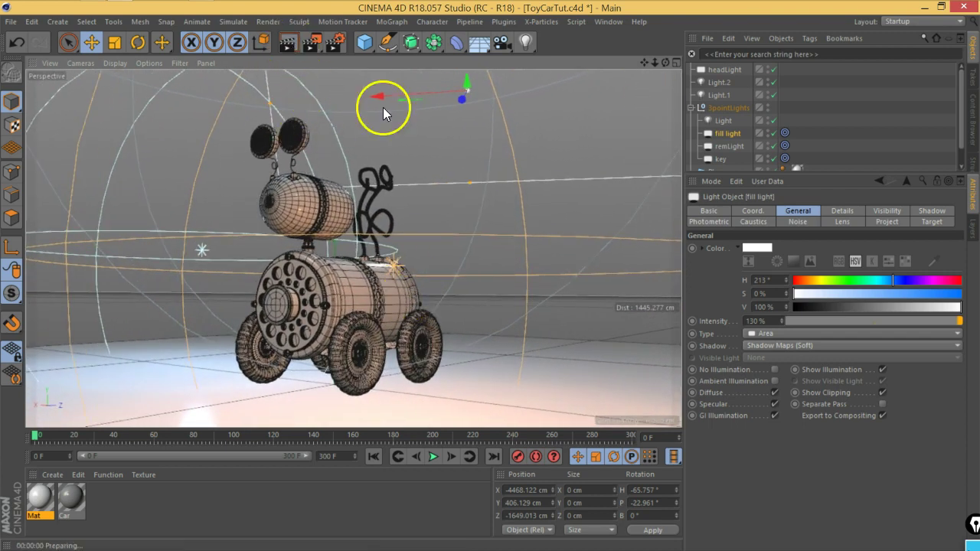
- Render the full viewport to check the lighting, then clear the selection and enlarge the object list
{"action": "left_click", "coordinate": [544, 305]}
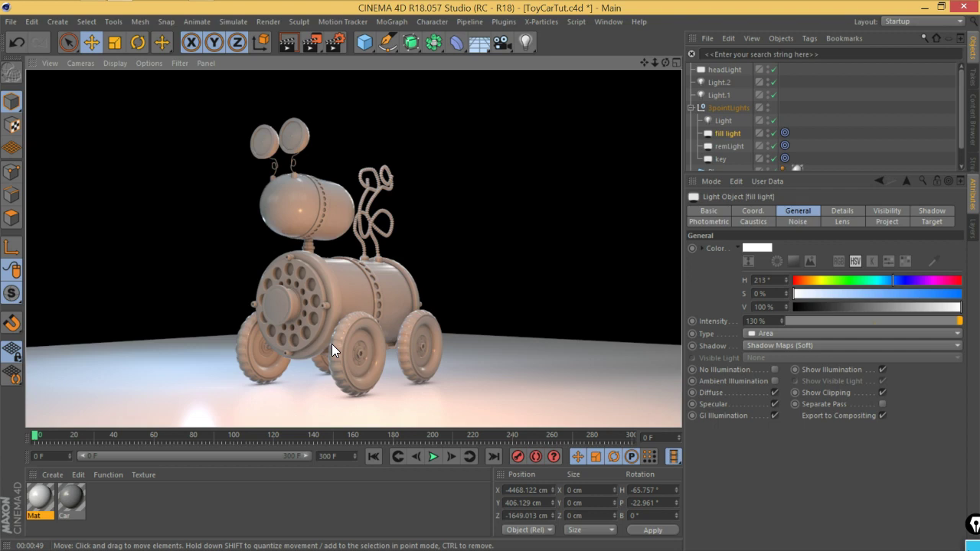
{"action": "left_click", "coordinate": [835, 140]}
{"action": "left_click_drag", "start_coordinate": [757, 174], "coordinate": [734, 250]}
- Switch off Light, fill light, remLight and key, and hide the 3pointLights group in the viewport
{"action": "left_click", "coordinate": [691, 108]}
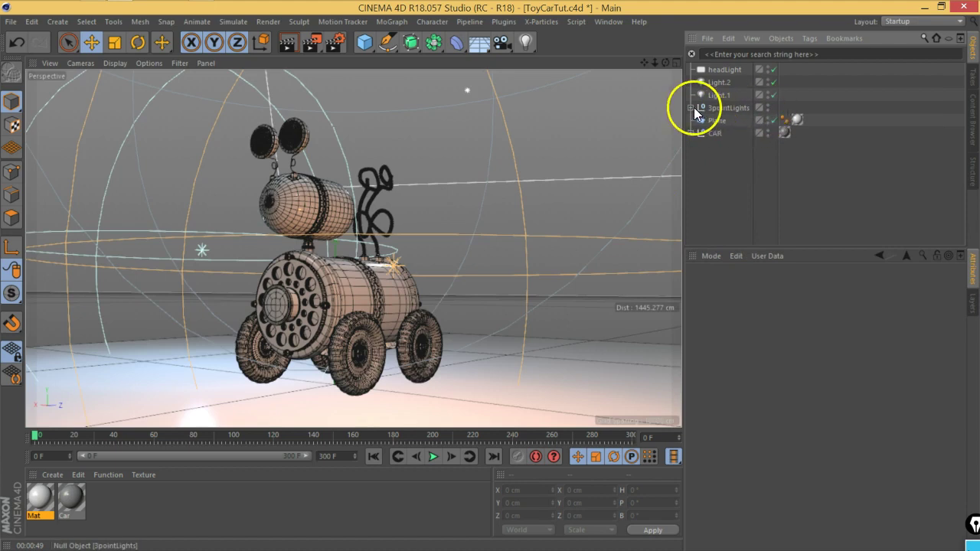
{"action": "left_click", "coordinate": [691, 108]}
{"action": "mouse_move", "coordinate": [773, 158]}
{"action": "left_mouse_down"}
{"action": "mouse_move", "coordinate": [773, 120]}
{"action": "mouse_move", "coordinate": [715, 67]}
{"action": "mouse_move", "coordinate": [723, 111]}
{"action": "mouse_move", "coordinate": [769, 114]}
{"action": "left_mouse_up"}
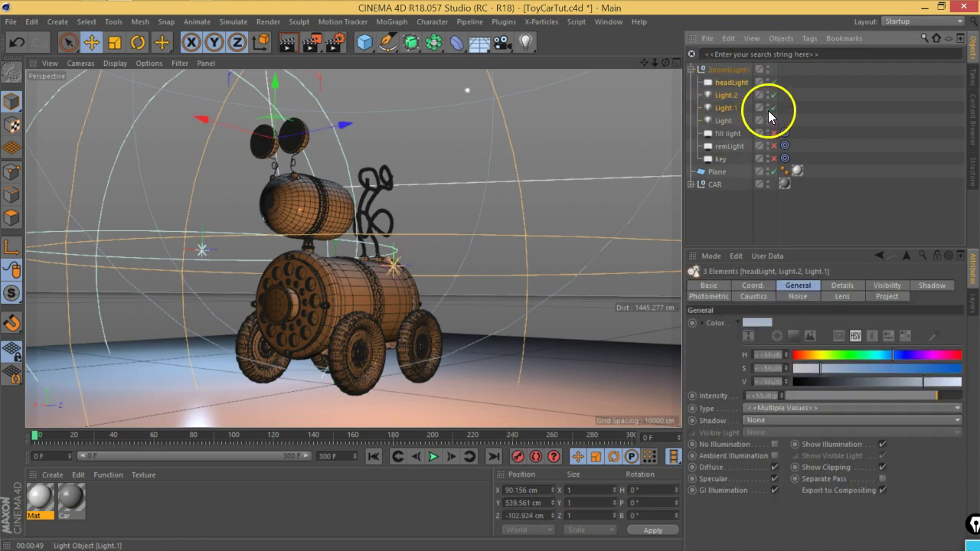
{"action": "left_click", "coordinate": [691, 69]}
{"action": "left_click", "coordinate": [712, 201]}
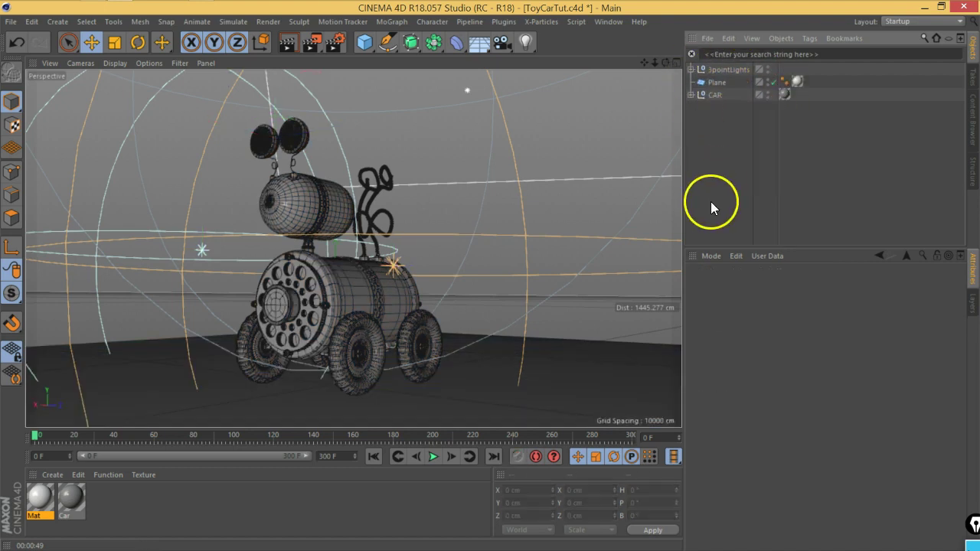
{"action": "left_click", "coordinate": [767, 70]}
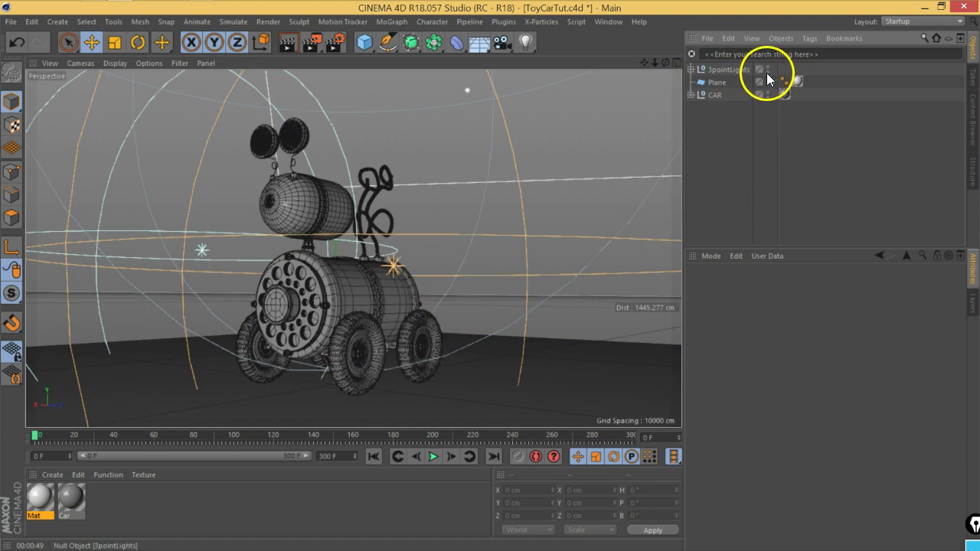
{"action": "left_click", "coordinate": [767, 70]}
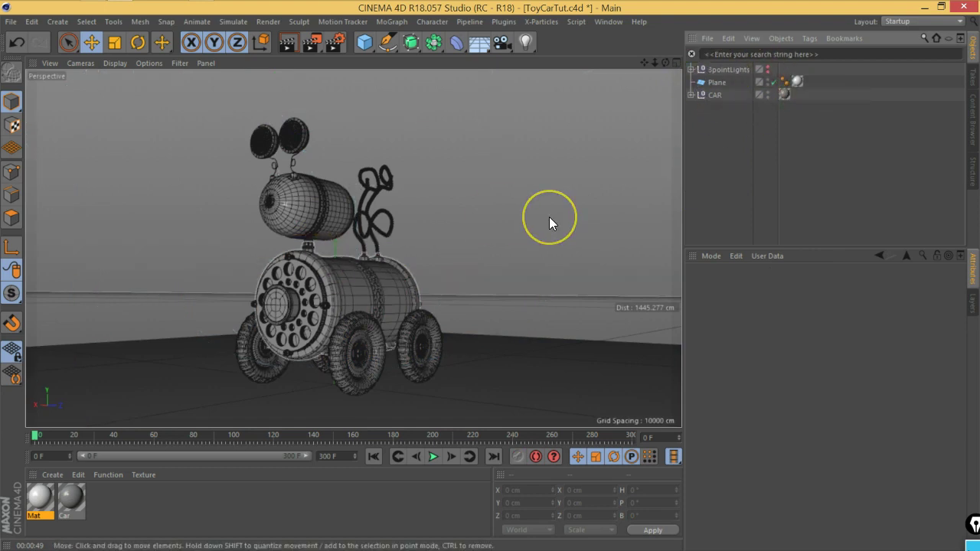
- Add a Plane primitive and stand it upright with +X orientation
{"action": "left_click", "coordinate": [371, 45]}
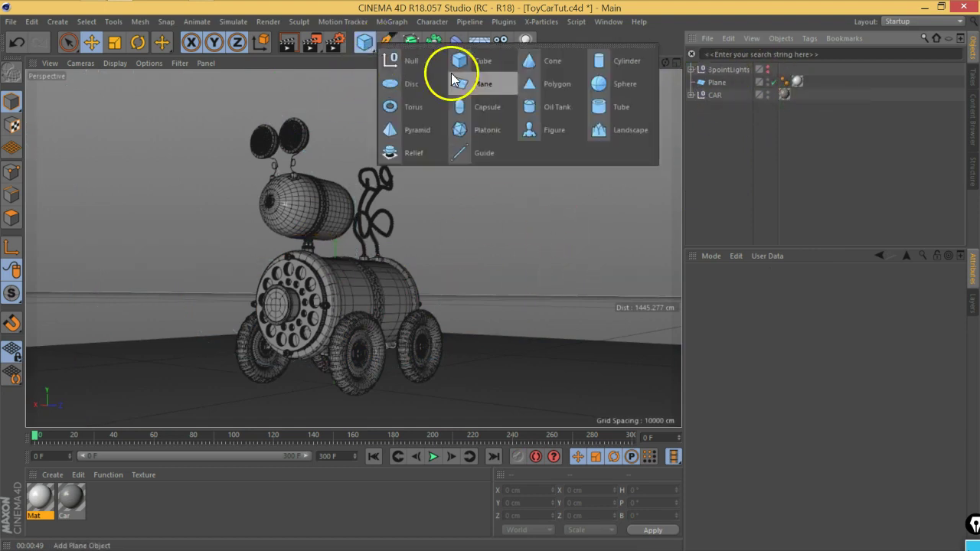
{"action": "left_click", "coordinate": [481, 85]}
{"action": "scroll", "coordinate": [434, 339], "scroll_direction": "up", "scroll_amount": 2}
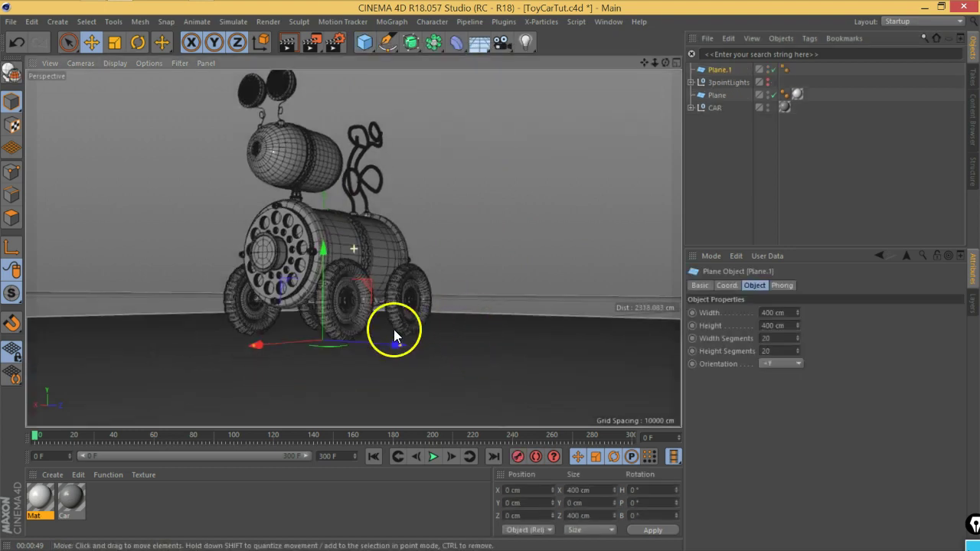
{"action": "left_click", "coordinate": [775, 365]}
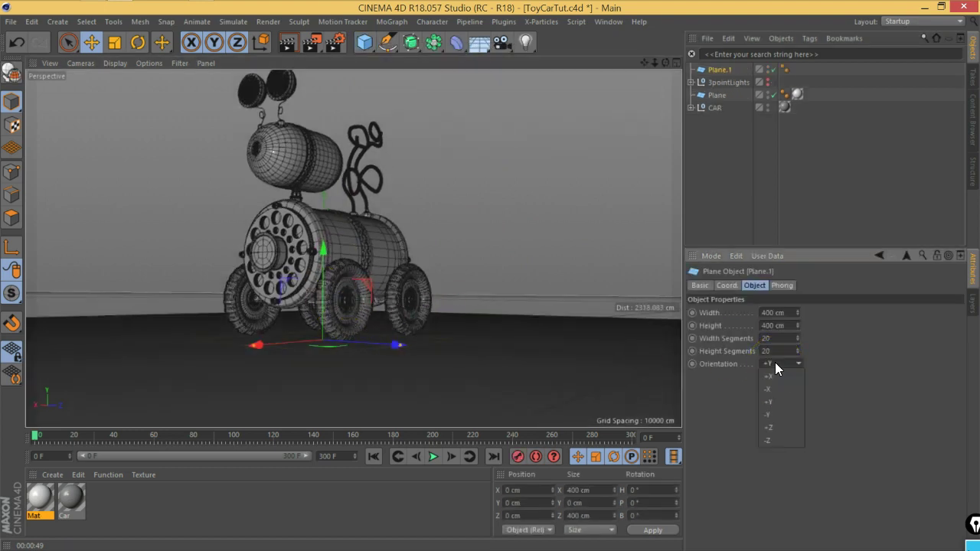
{"action": "left_click", "coordinate": [776, 377]}
- Lift the plane above the floor and stretch it to about 681 by 87 cm
{"action": "mouse_move", "coordinate": [372, 291]}
{"action": "left_mouse_down", "text": "alt"}
{"action": "mouse_move", "coordinate": [395, 290]}
{"action": "mouse_move", "coordinate": [350, 295]}
{"action": "mouse_move", "coordinate": [292, 404]}
{"action": "mouse_move", "coordinate": [345, 265]}
{"action": "mouse_move", "coordinate": [182, 370]}
{"action": "mouse_move", "coordinate": [372, 264]}
{"action": "mouse_move", "coordinate": [498, 260]}
{"action": "mouse_move", "coordinate": [444, 245]}
{"action": "left_mouse_up", "text": "alt"}
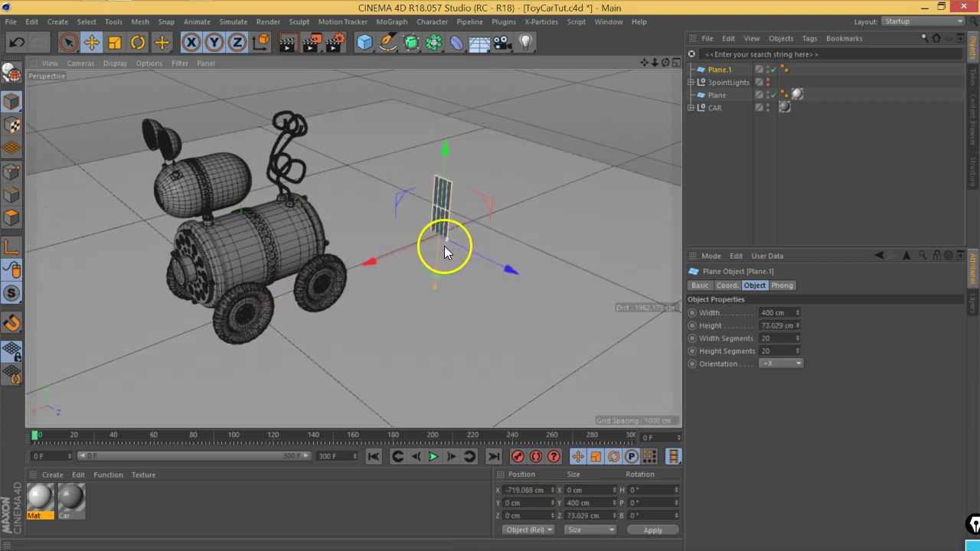
{"action": "mouse_move", "coordinate": [437, 212]}
{"action": "left_mouse_down"}
{"action": "mouse_move", "coordinate": [444, 97]}
{"action": "mouse_move", "coordinate": [431, 165]}
{"action": "left_mouse_up"}
{"action": "mouse_move", "coordinate": [406, 214]}
{"action": "left_mouse_down", "text": "alt"}
{"action": "mouse_move", "coordinate": [380, 267]}
{"action": "mouse_move", "coordinate": [388, 247]}
{"action": "mouse_move", "coordinate": [444, 212]}
{"action": "mouse_move", "coordinate": [433, 202]}
{"action": "mouse_move", "coordinate": [500, 130]}
{"action": "mouse_move", "coordinate": [444, 299]}
{"action": "mouse_move", "coordinate": [419, 330]}
{"action": "left_mouse_up", "text": "alt"}
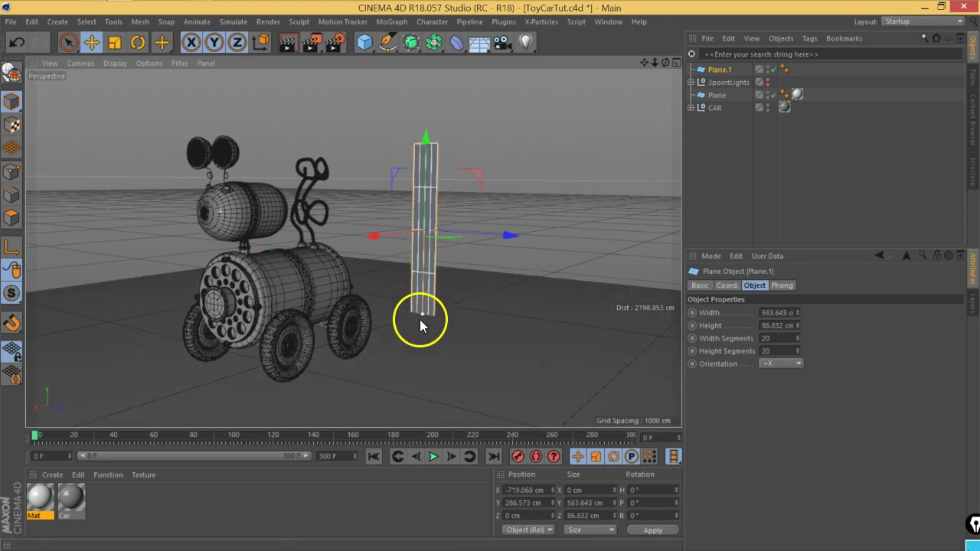
{"action": "mouse_move", "coordinate": [425, 172]}
{"action": "left_mouse_down"}
{"action": "mouse_move", "coordinate": [420, 135]}
{"action": "mouse_move", "coordinate": [417, 154]}
{"action": "left_mouse_up"}
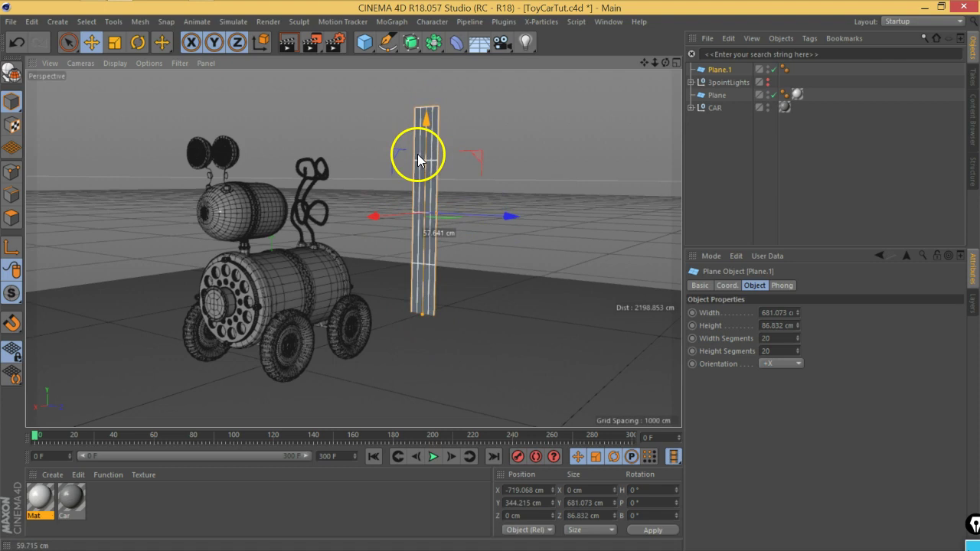
{"action": "mouse_move", "coordinate": [456, 242]}
{"action": "left_mouse_down", "text": "alt"}
{"action": "mouse_move", "coordinate": [472, 236]}
{"action": "mouse_move", "coordinate": [403, 208]}
{"action": "mouse_move", "coordinate": [423, 238]}
{"action": "mouse_move", "coordinate": [477, 245]}
{"action": "mouse_move", "coordinate": [461, 208]}
{"action": "mouse_move", "coordinate": [478, 166]}
{"action": "mouse_move", "coordinate": [606, 215]}
{"action": "mouse_move", "coordinate": [536, 212]}
{"action": "left_mouse_up", "text": "alt"}
- Copy Plane.1 across to the car's opposite side as Plane.2
{"action": "left_click", "coordinate": [161, 42]}
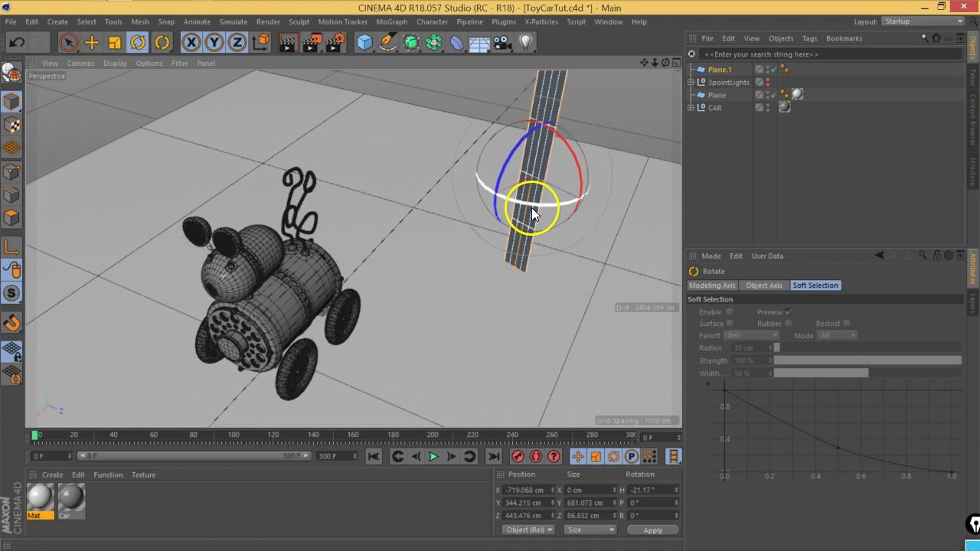
{"action": "key", "text": "ctrl+z"}
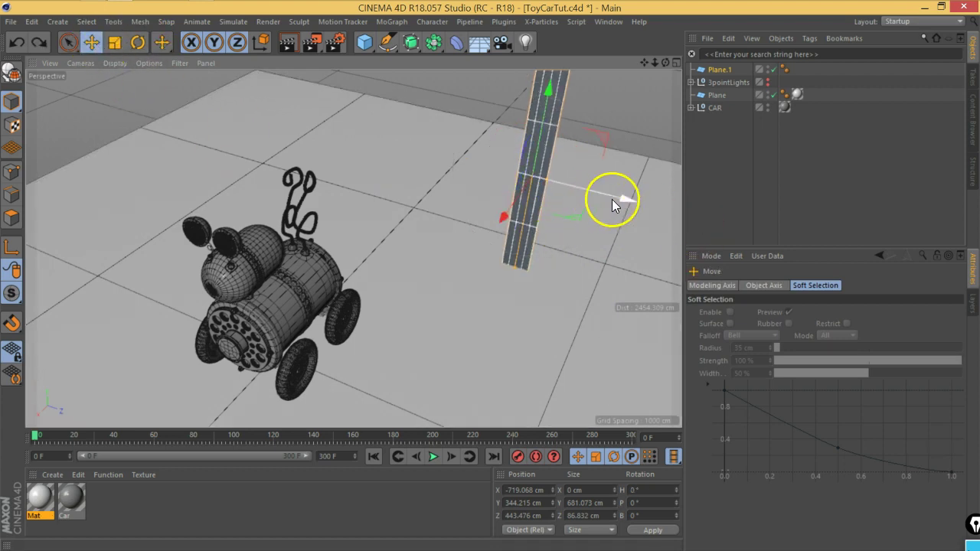
{"action": "left_click_drag", "start_coordinate": [626, 201], "coordinate": [324, 169]}
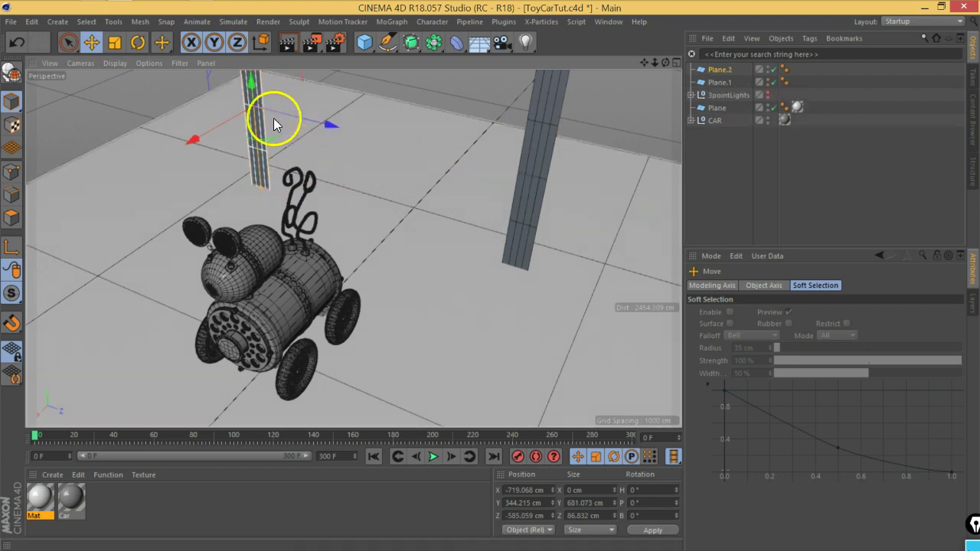
- Rotate Plane.1 and Plane.2 so each angles toward the car
{"action": "left_click", "coordinate": [719, 82]}
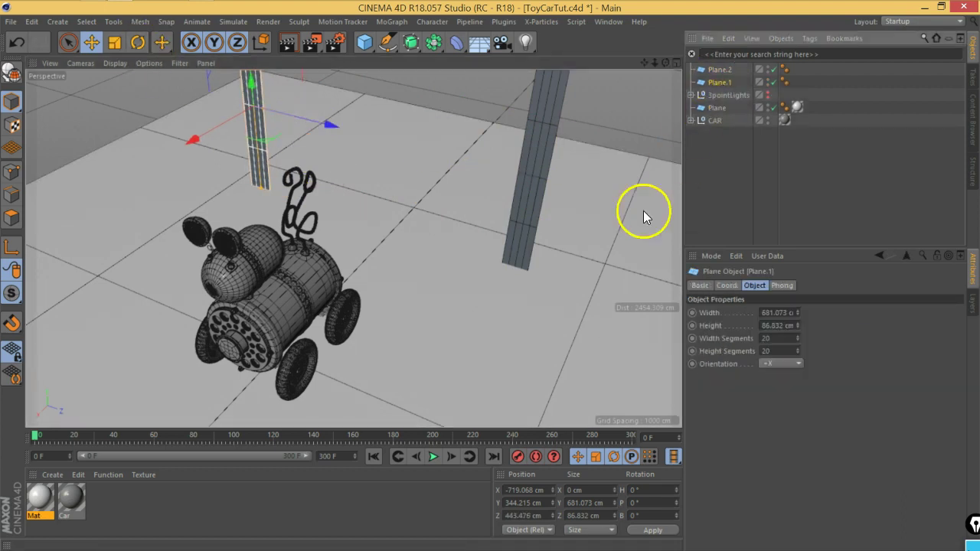
{"action": "left_click", "coordinate": [138, 43]}
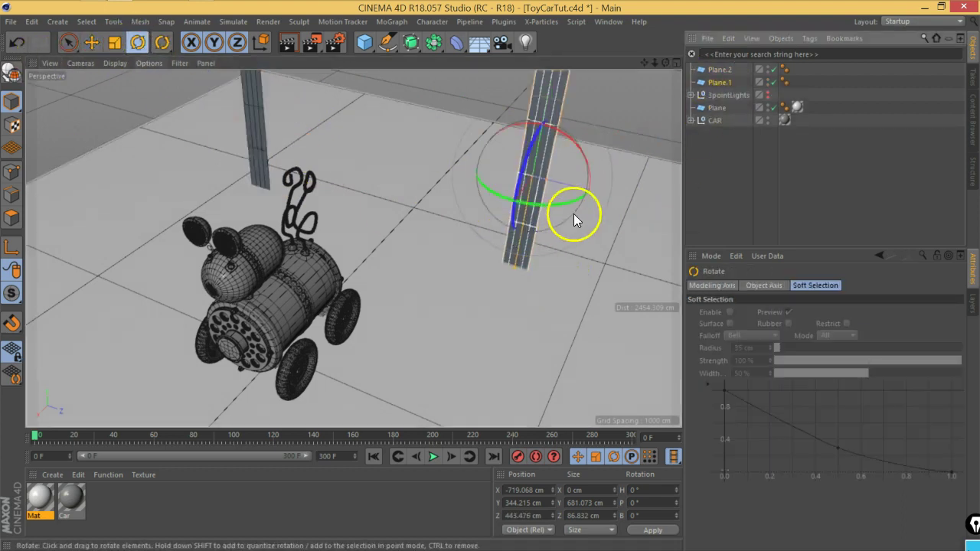
{"action": "left_click_drag", "start_coordinate": [563, 205], "coordinate": [536, 213]}
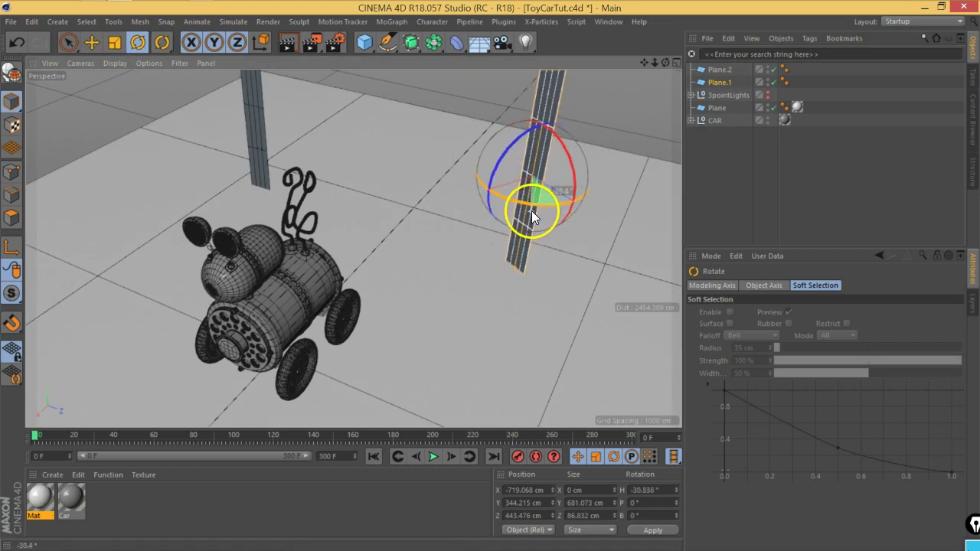
{"action": "left_click", "coordinate": [725, 70]}
{"action": "left_click_drag", "start_coordinate": [245, 132], "coordinate": [104, 254]}
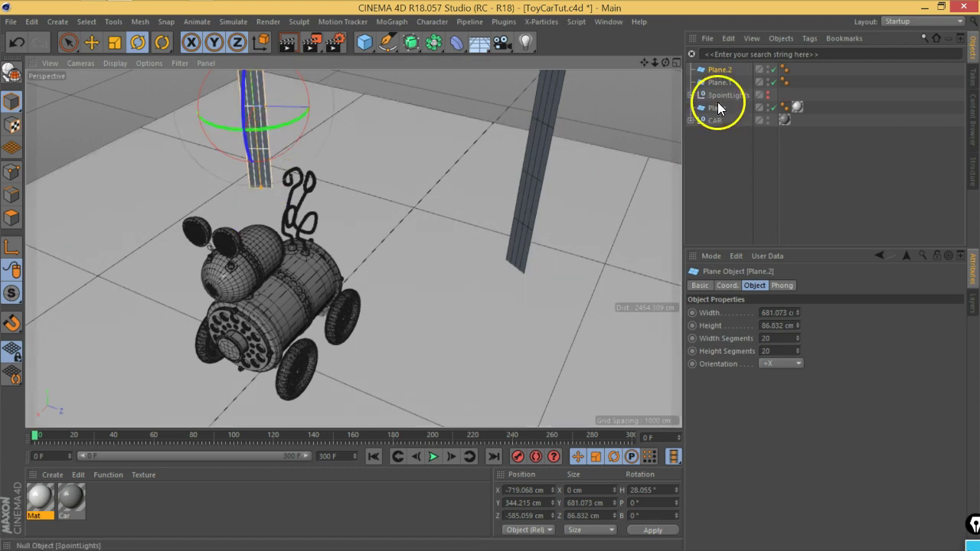
- Convert both reflector planes into editable polygon objects
{"action": "left_click", "coordinate": [720, 82], "text": "ctrl"}
{"action": "left_click", "coordinate": [11, 72]}
{"action": "mouse_move", "coordinate": [441, 248]}
{"action": "left_mouse_down", "text": "alt"}
{"action": "mouse_move", "coordinate": [437, 269]}
{"action": "mouse_move", "coordinate": [394, 296]}
{"action": "mouse_move", "coordinate": [380, 249]}
{"action": "mouse_move", "coordinate": [435, 233]}
{"action": "left_mouse_up", "text": "alt"}
{"action": "left_click_drag", "start_coordinate": [464, 272], "coordinate": [409, 285], "text": "alt"}
{"action": "left_click", "coordinate": [735, 173]}
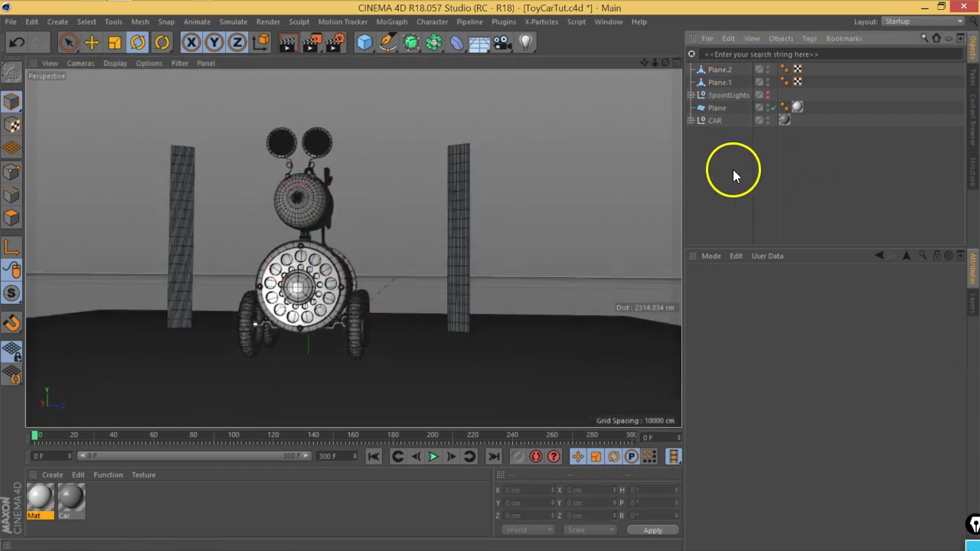
- Add two lights, nest Light under Plane.1 and zero its X, Y, Z position
{"action": "left_click_drag", "start_coordinate": [525, 42], "coordinate": [575, 62]}
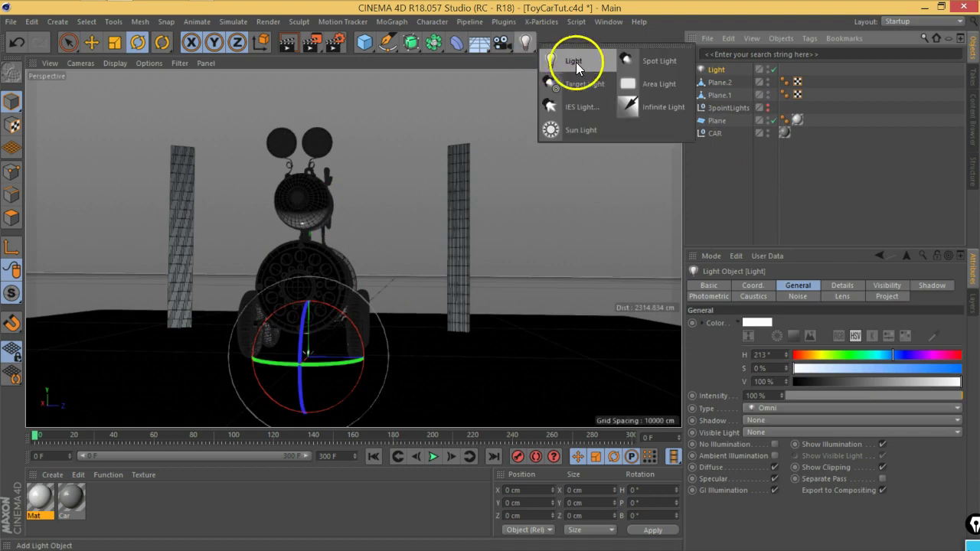
{"action": "left_click", "coordinate": [576, 62]}
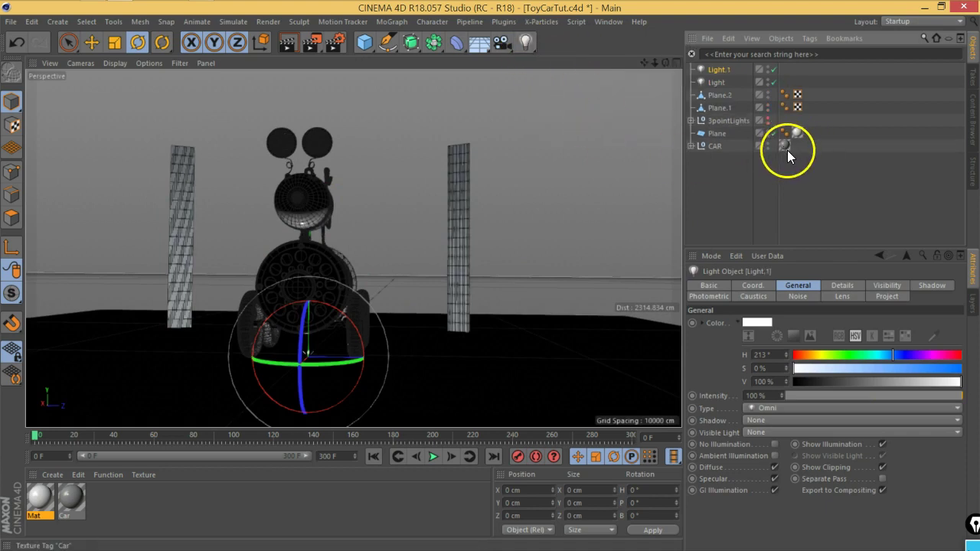
{"action": "left_click_drag", "start_coordinate": [716, 82], "coordinate": [719, 107]}
{"action": "left_click", "coordinate": [748, 291]}
{"action": "right_click", "coordinate": [755, 336]}
{"action": "right_click", "coordinate": [755, 349]}
{"action": "right_click", "coordinate": [754, 325]}
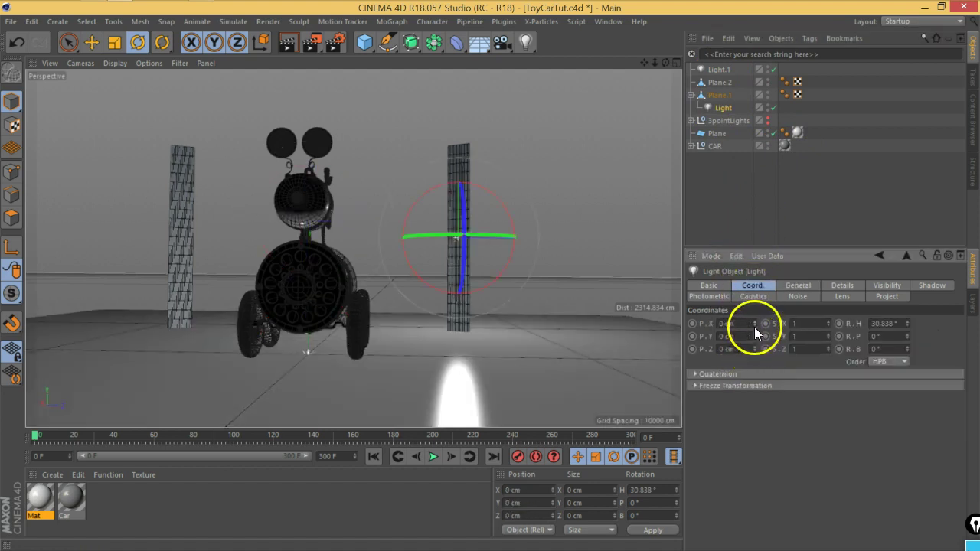
- Nest Light.1 under Plane.2 and zero its X, Y, Z position
{"action": "left_click_drag", "start_coordinate": [721, 86], "coordinate": [716, 80]}
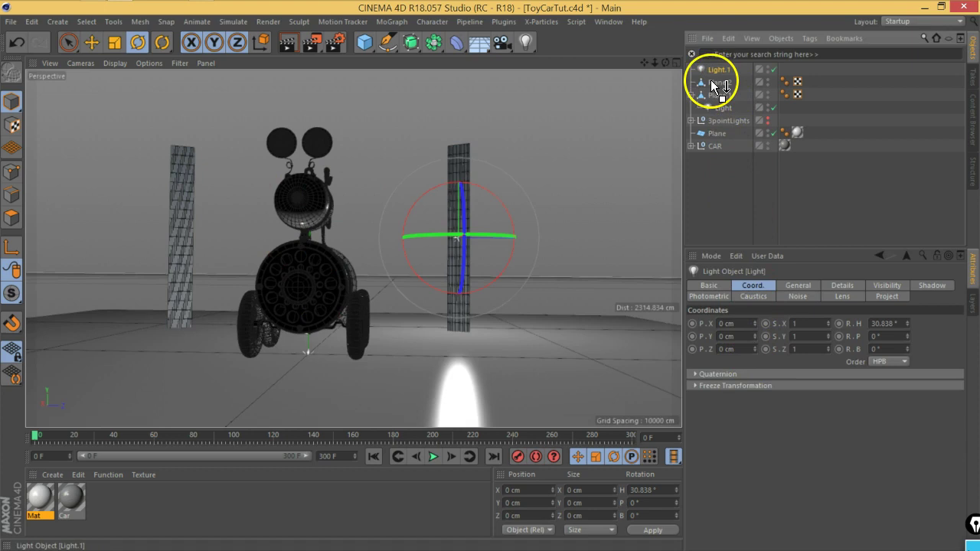
{"action": "left_click", "coordinate": [711, 81]}
{"action": "right_click", "coordinate": [754, 349]}
{"action": "right_click", "coordinate": [754, 336]}
{"action": "right_click", "coordinate": [754, 324]}
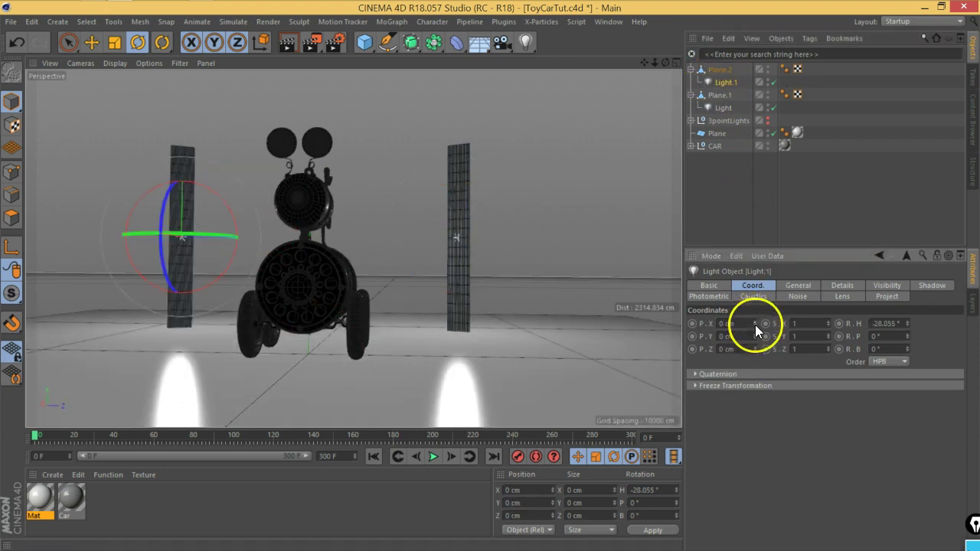
{"action": "left_click", "coordinate": [734, 220]}
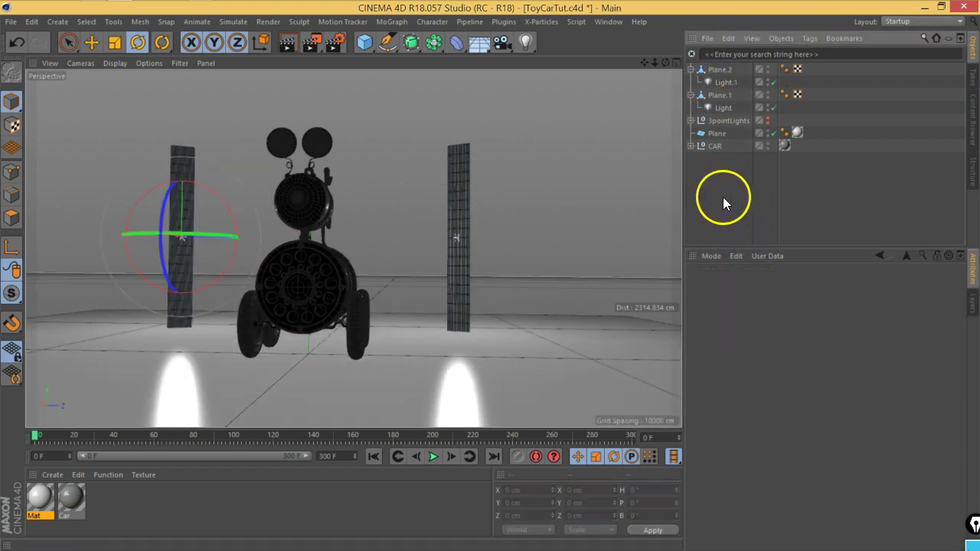
{"action": "mouse_move", "coordinate": [360, 257]}
{"action": "left_mouse_down", "text": "alt"}
{"action": "mouse_move", "coordinate": [369, 254]}
{"action": "mouse_move", "coordinate": [385, 273]}
{"action": "left_mouse_up", "text": "alt"}
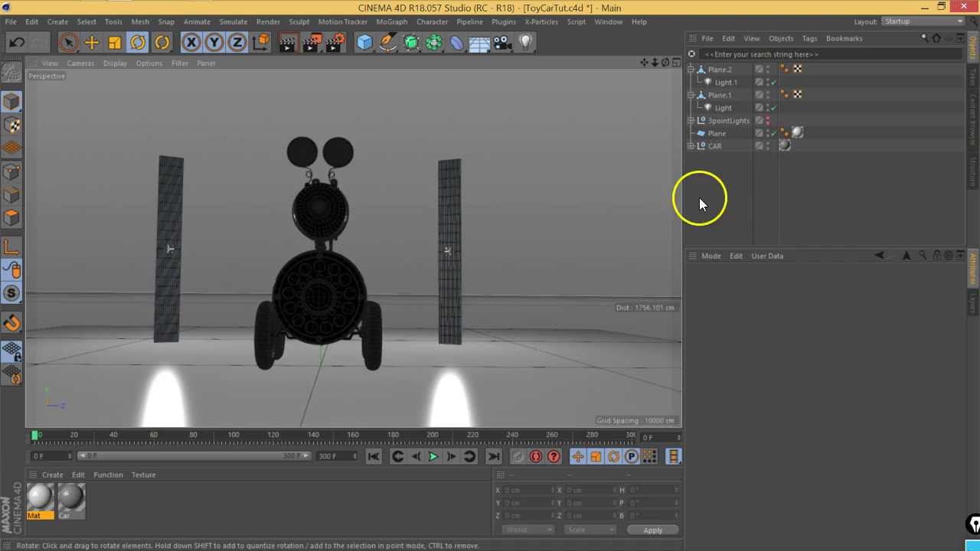
- Change the type of both Light.1 and Light to Area
{"action": "left_click", "coordinate": [724, 83]}
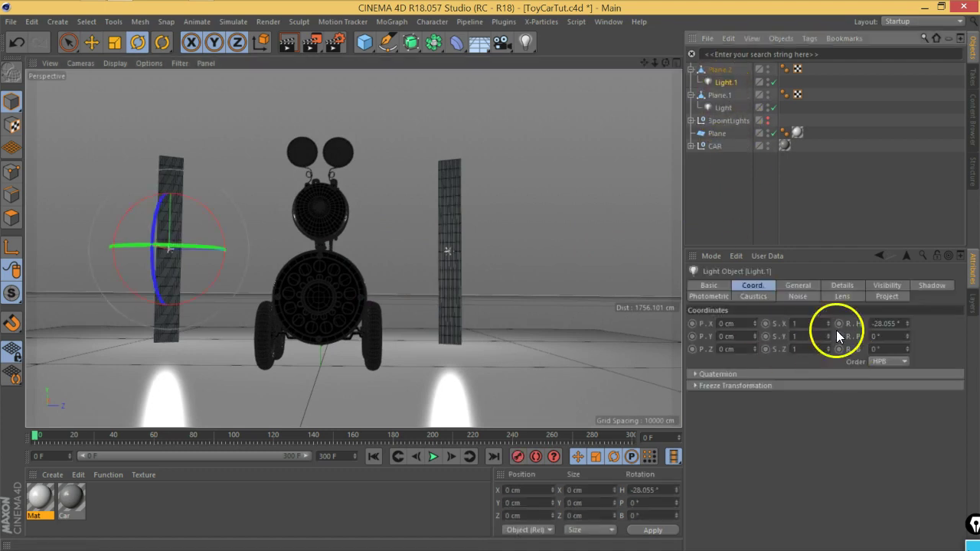
{"action": "left_click", "coordinate": [842, 285]}
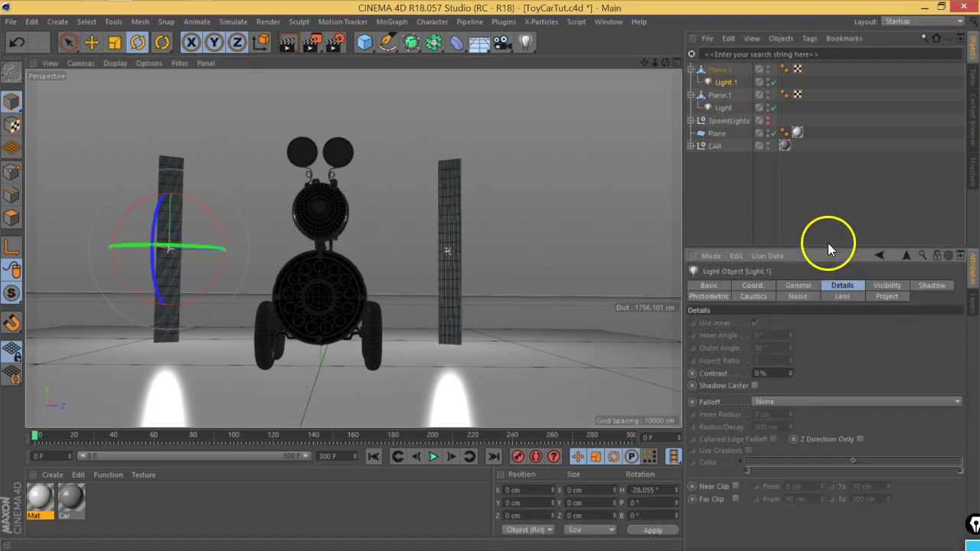
{"action": "left_click_drag", "start_coordinate": [825, 252], "coordinate": [822, 193]}
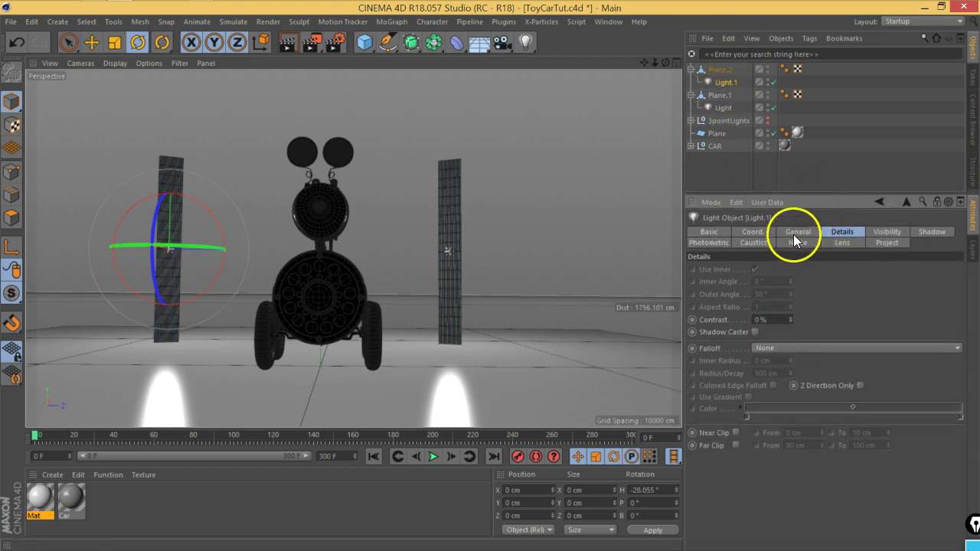
{"action": "left_click", "coordinate": [793, 234]}
{"action": "left_click", "coordinate": [776, 353]}
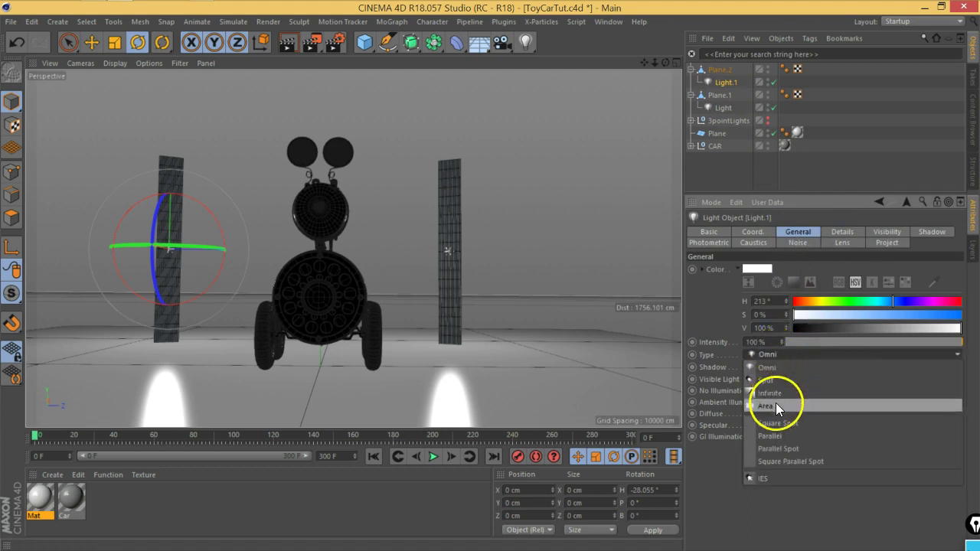
{"action": "left_click", "coordinate": [775, 406]}
{"action": "left_click", "coordinate": [726, 107]}
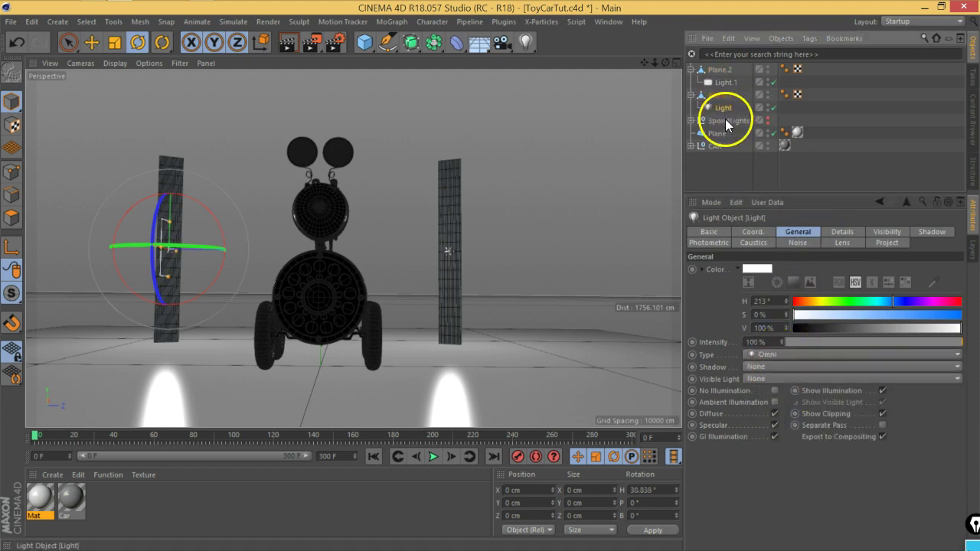
{"action": "left_click", "coordinate": [763, 355]}
{"action": "left_click", "coordinate": [765, 406]}
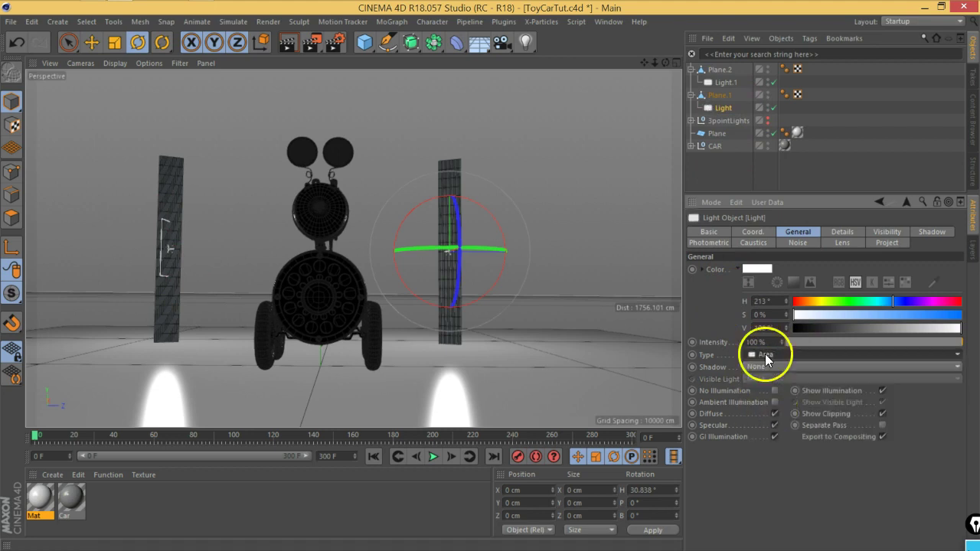
- Reset the heading rotation of Light.1 and Light to 0°
{"action": "left_click", "coordinate": [717, 84]}
{"action": "left_click", "coordinate": [752, 231]}
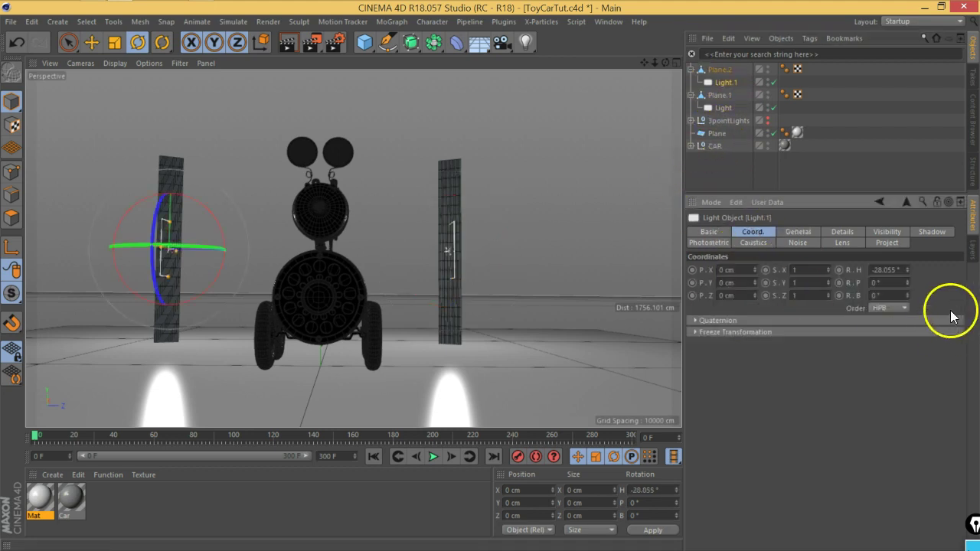
{"action": "right_click", "coordinate": [907, 270]}
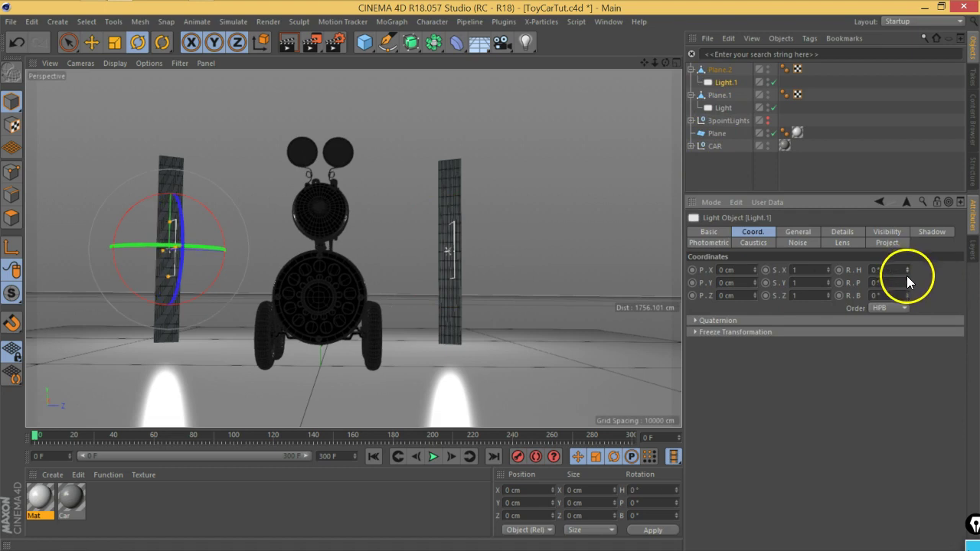
{"action": "left_click", "coordinate": [721, 108]}
{"action": "right_click", "coordinate": [906, 271]}
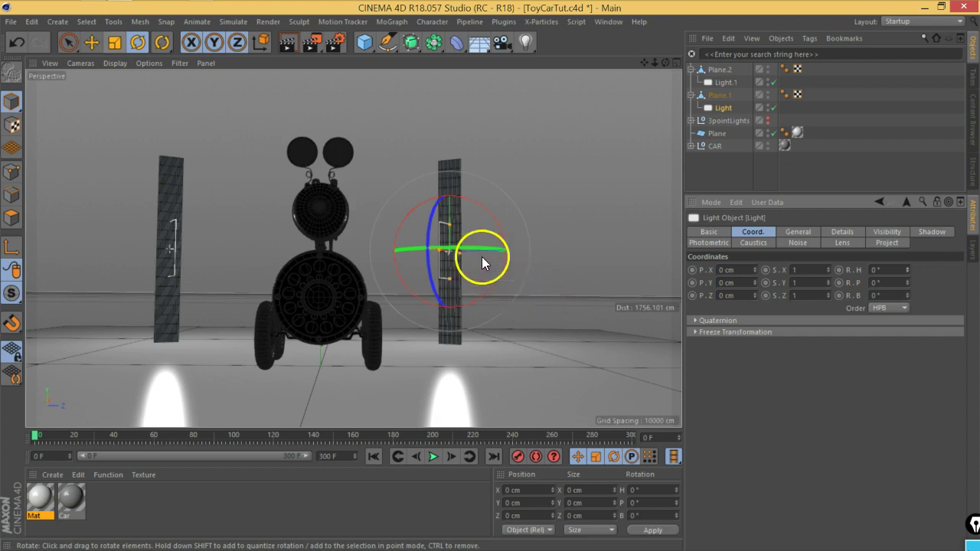
- Turn Light to a -90° heading and Light.1 to a 90° heading
{"action": "left_click_drag", "start_coordinate": [477, 247], "coordinate": [329, 247]}
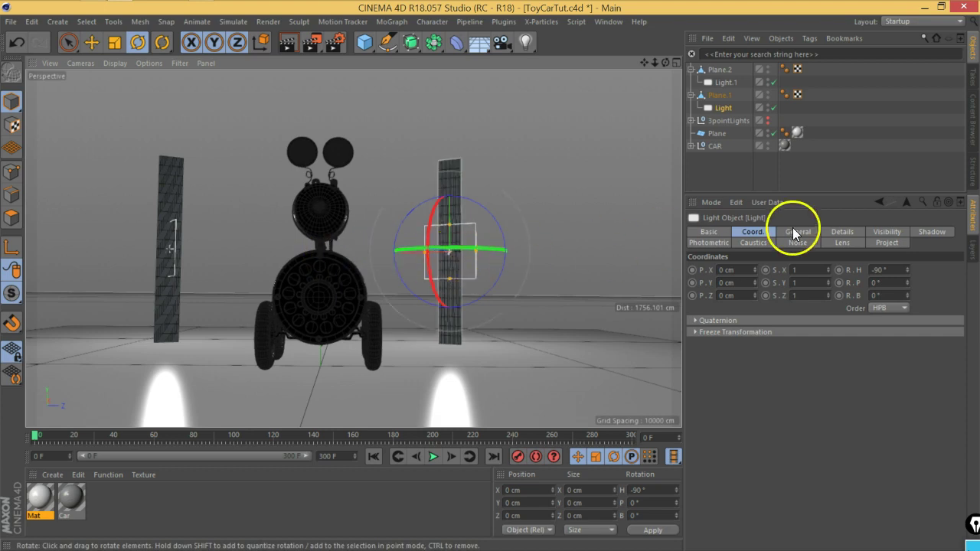
{"action": "left_click", "coordinate": [725, 82]}
{"action": "left_click_drag", "start_coordinate": [120, 247], "coordinate": [363, 280]}
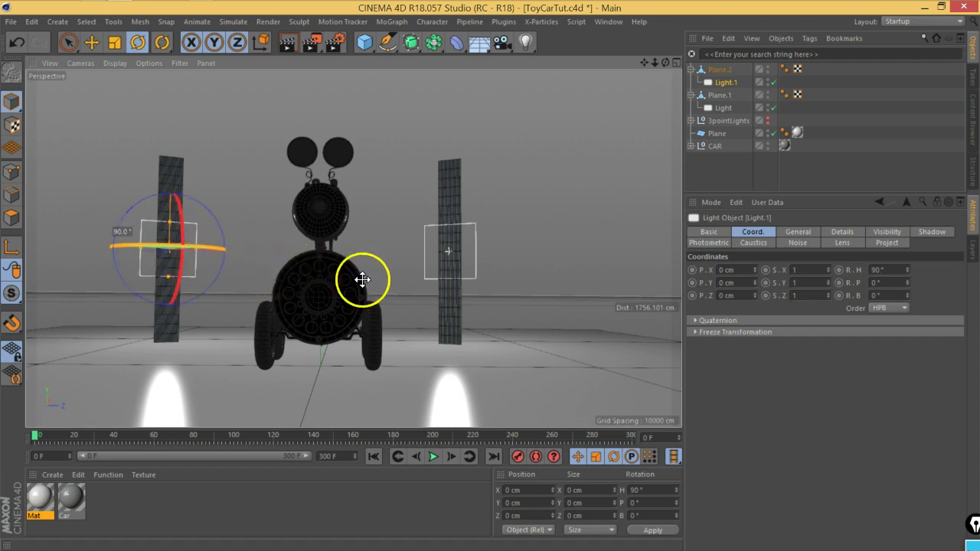
- Resize each area light to fit the tall, narrow shape of its plane
{"action": "left_click", "coordinate": [730, 168]}
{"action": "left_click_drag", "start_coordinate": [708, 82], "coordinate": [720, 84]}
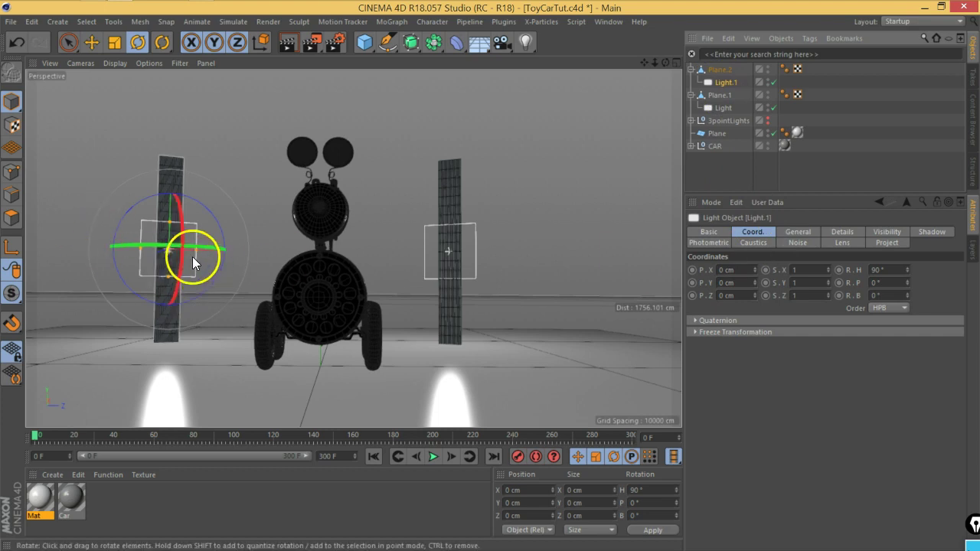
{"action": "left_click_drag", "start_coordinate": [169, 244], "coordinate": [168, 331]}
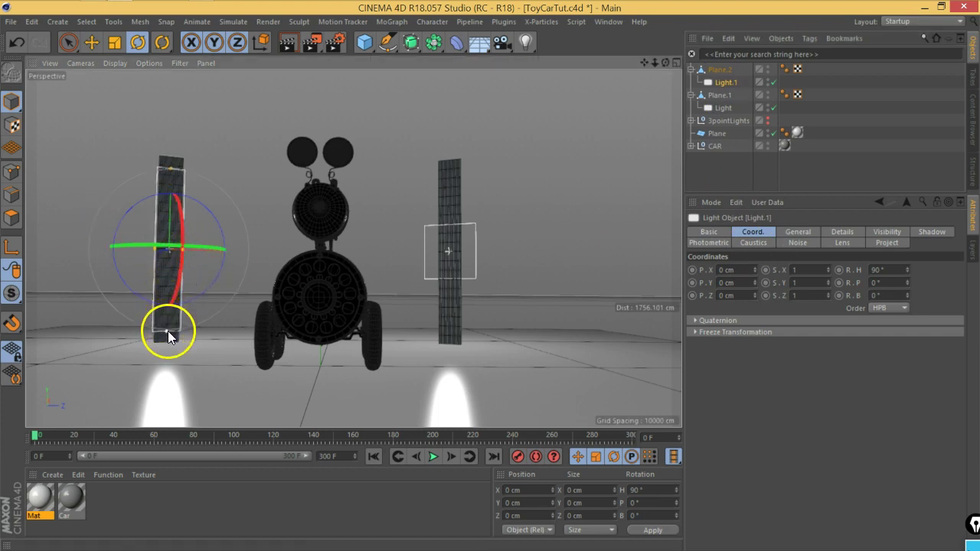
{"action": "left_click", "coordinate": [724, 107]}
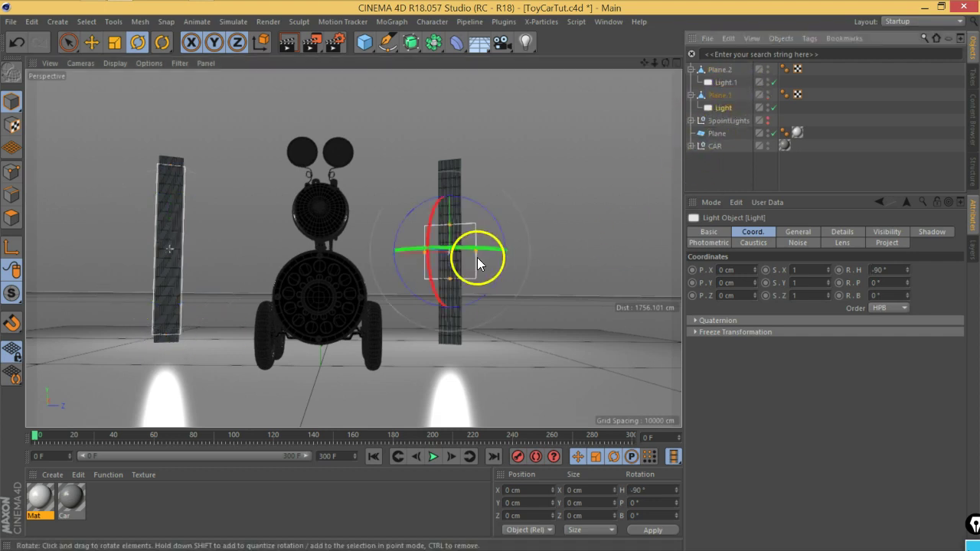
{"action": "left_click_drag", "start_coordinate": [472, 253], "coordinate": [460, 255]}
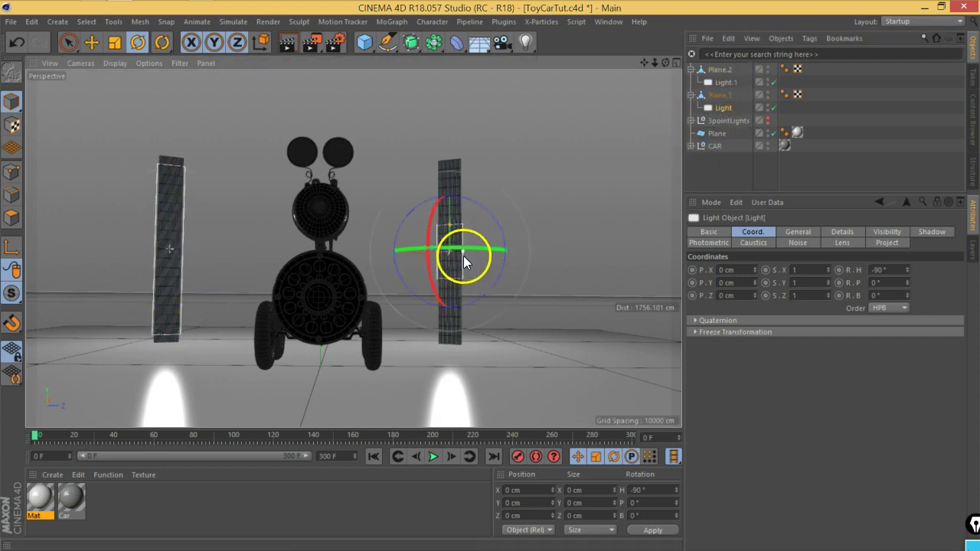
{"action": "left_click_drag", "start_coordinate": [450, 299], "coordinate": [449, 332]}
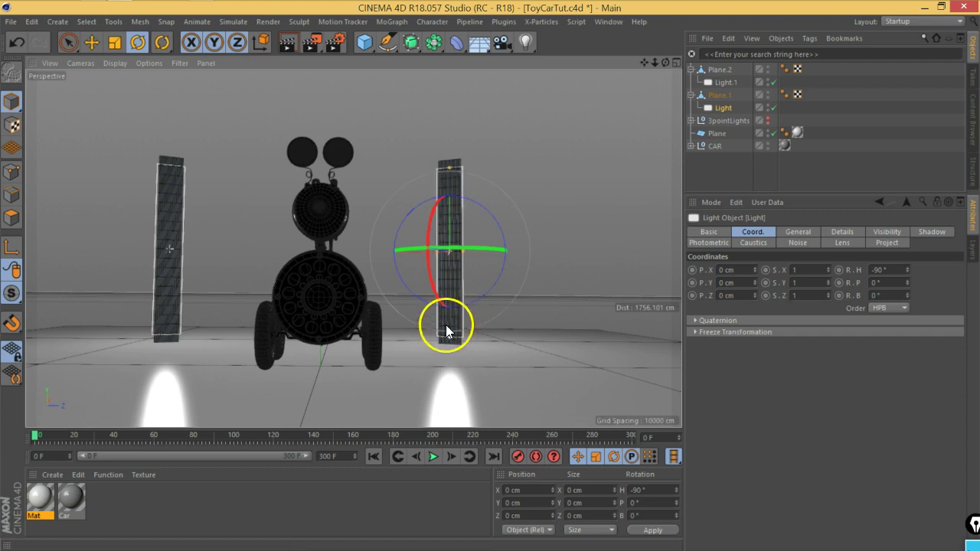
{"action": "left_click_drag", "start_coordinate": [408, 316], "coordinate": [419, 309], "text": "alt"}
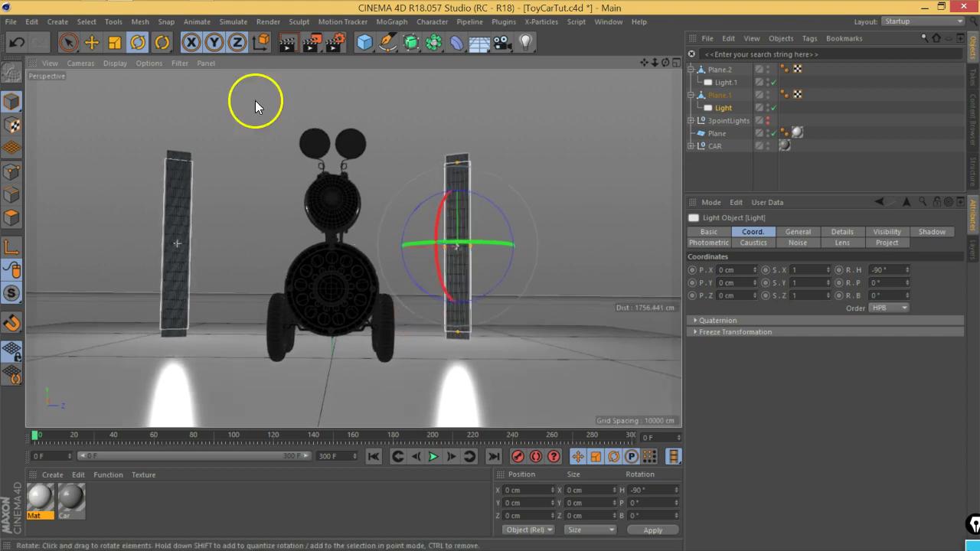
- Preview the render, then drop the Mat material's colour value to 10%
{"action": "left_click", "coordinate": [287, 47]}
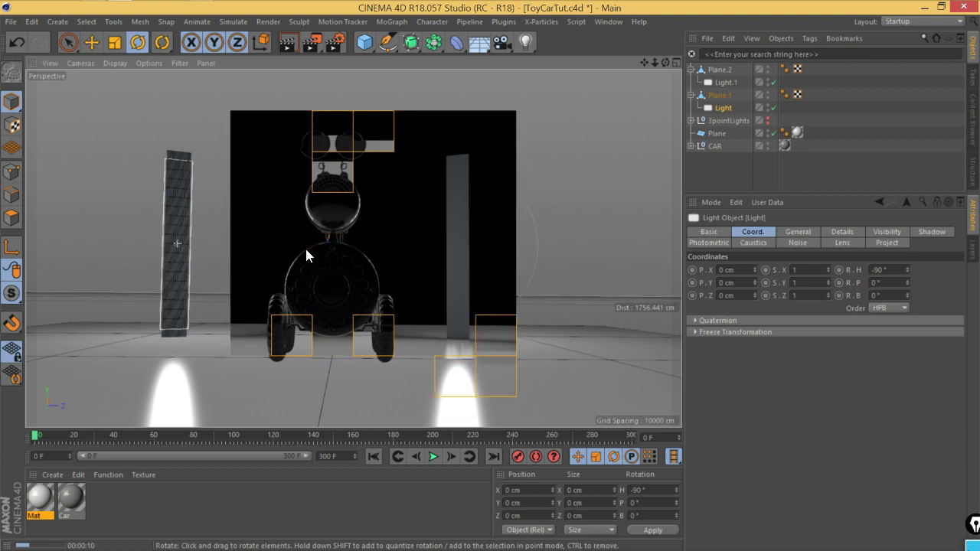
{"action": "left_click", "coordinate": [481, 261]}
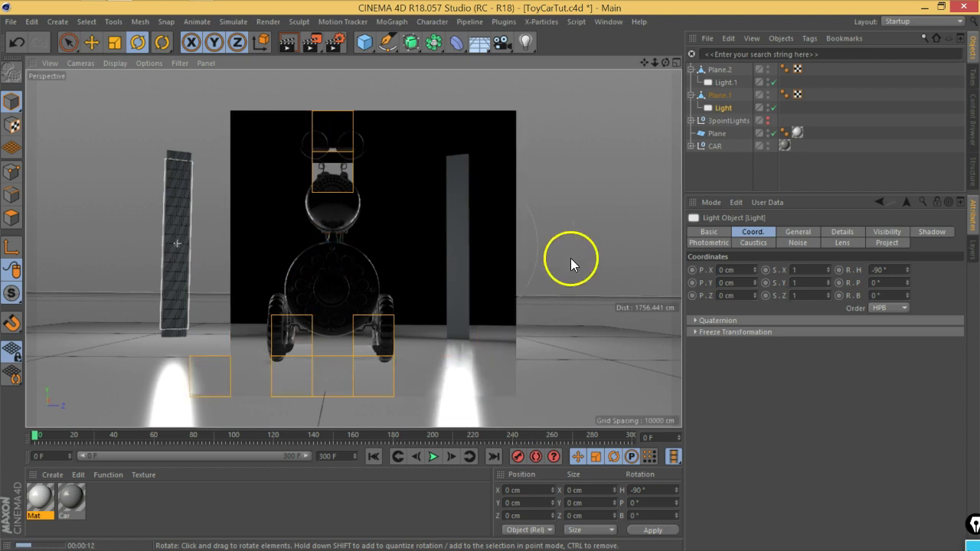
{"action": "double_click", "coordinate": [40, 496]}
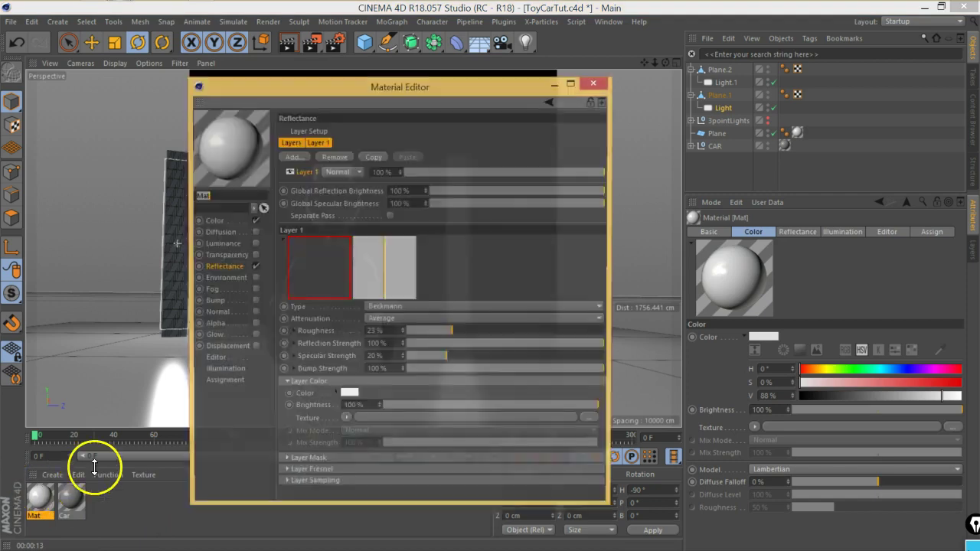
{"action": "left_click", "coordinate": [218, 222]}
{"action": "left_click", "coordinate": [413, 192]}
{"action": "left_click_drag", "start_coordinate": [413, 195], "coordinate": [411, 195]}
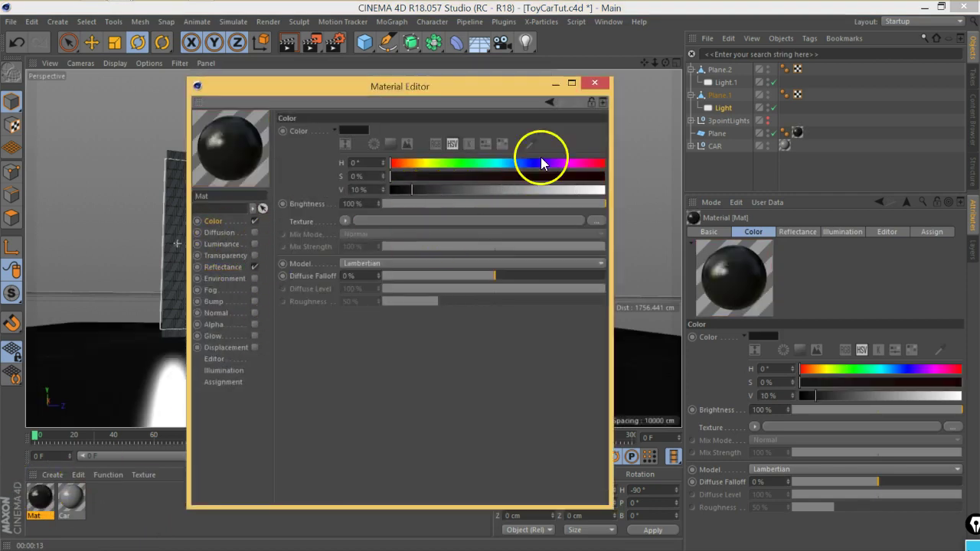
{"action": "left_click", "coordinate": [593, 83]}
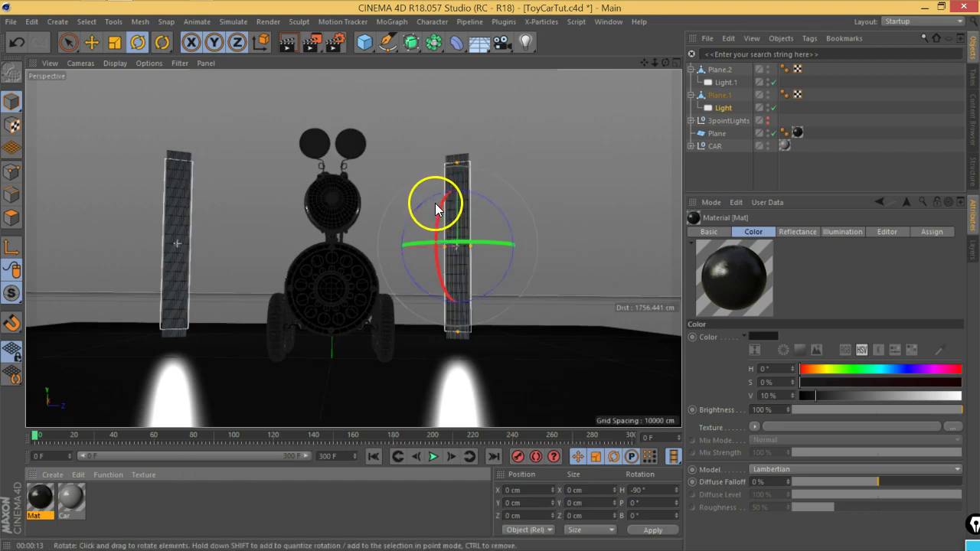
- Move Plane.1 and Plane.2 with their lights up along Y, then render the viewport
{"action": "left_click", "coordinate": [723, 95]}
{"action": "left_click", "coordinate": [717, 68], "text": "shift"}
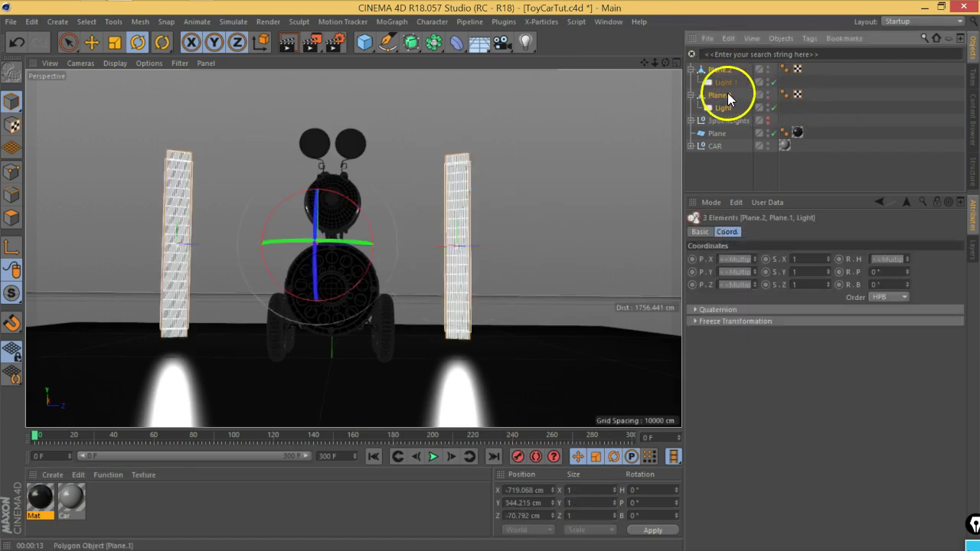
{"action": "left_click", "coordinate": [91, 42]}
{"action": "left_click_drag", "start_coordinate": [335, 195], "coordinate": [318, 168]}
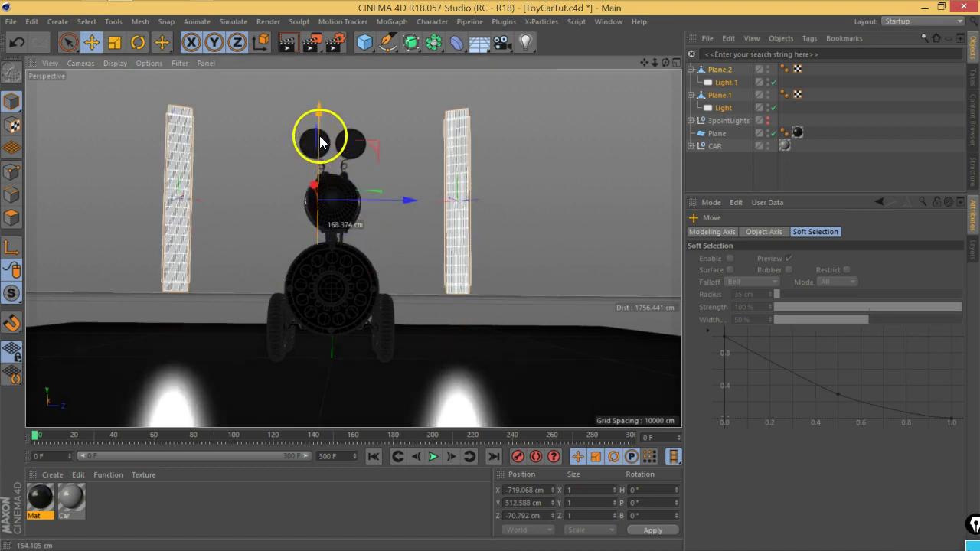
{"action": "mouse_move", "coordinate": [319, 168]}
{"action": "left_mouse_down"}
{"action": "mouse_move", "coordinate": [319, 262]}
{"action": "mouse_move", "coordinate": [317, 153]}
{"action": "mouse_move", "coordinate": [318, 168]}
{"action": "left_mouse_up"}
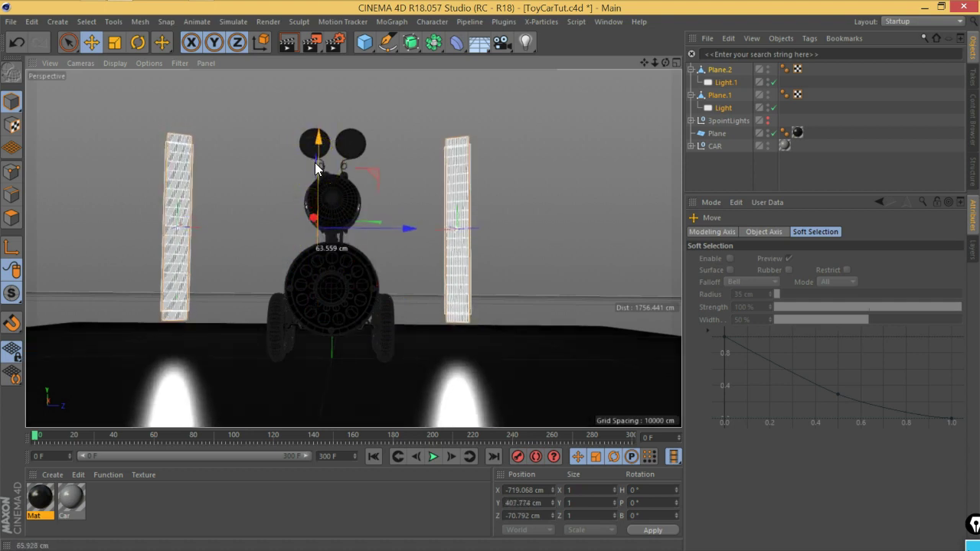
{"action": "left_click", "coordinate": [721, 159]}
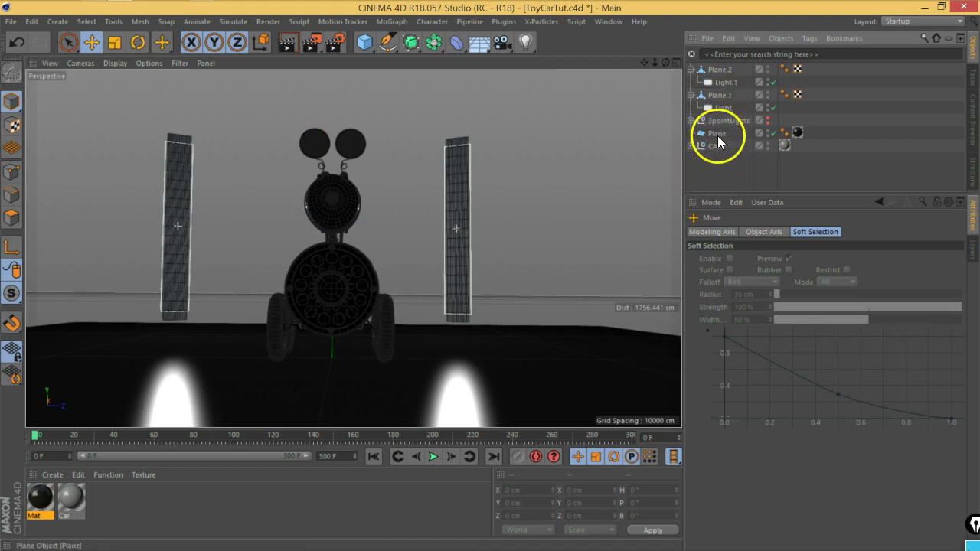
{"action": "left_click", "coordinate": [285, 41]}
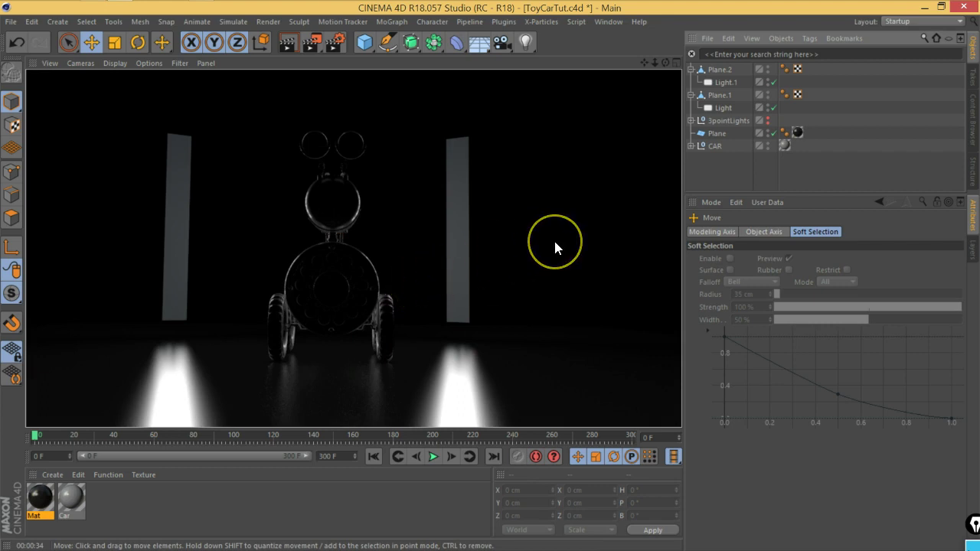
- Set Light's Area Shape to Object/Spline linked to Plane.1 and samples to 20
{"action": "left_click", "coordinate": [720, 108]}
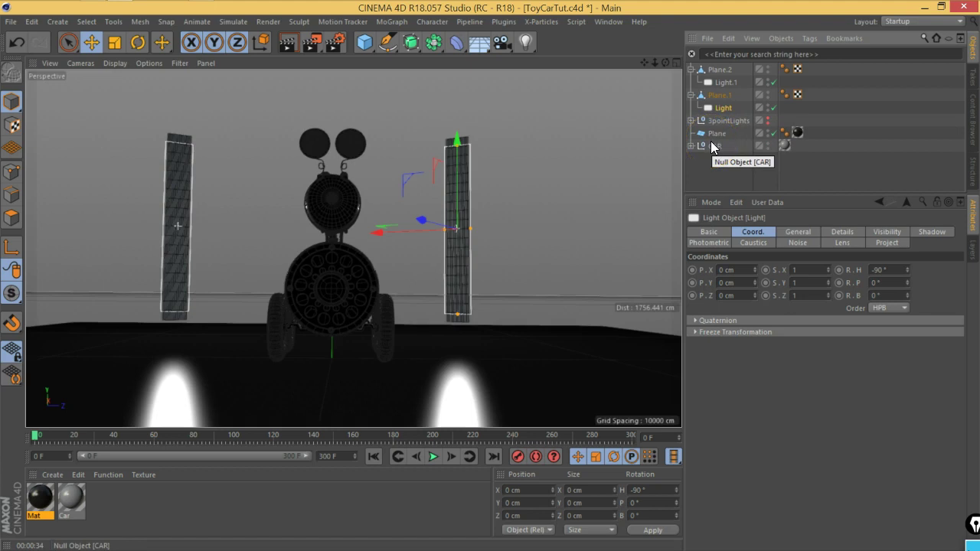
{"action": "left_click", "coordinate": [831, 232]}
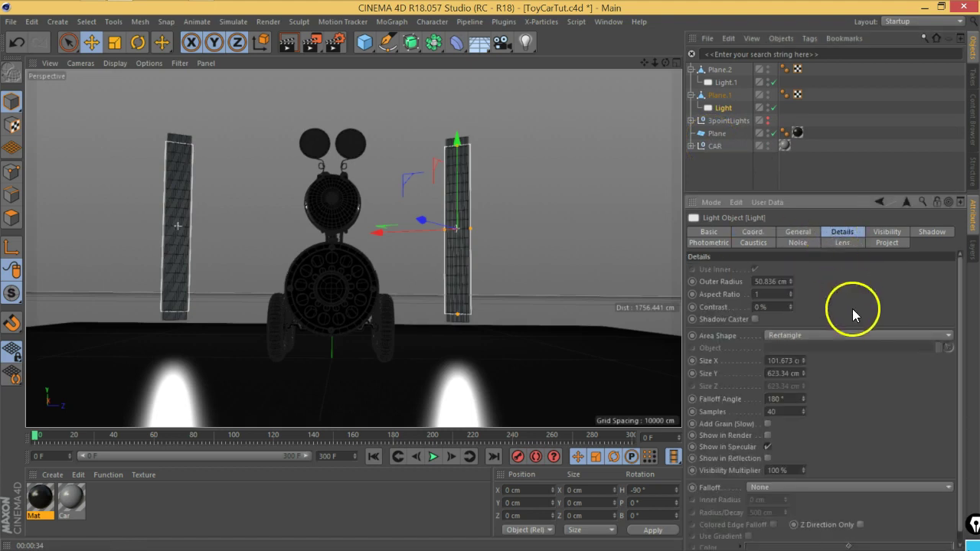
{"action": "left_click", "coordinate": [722, 337]}
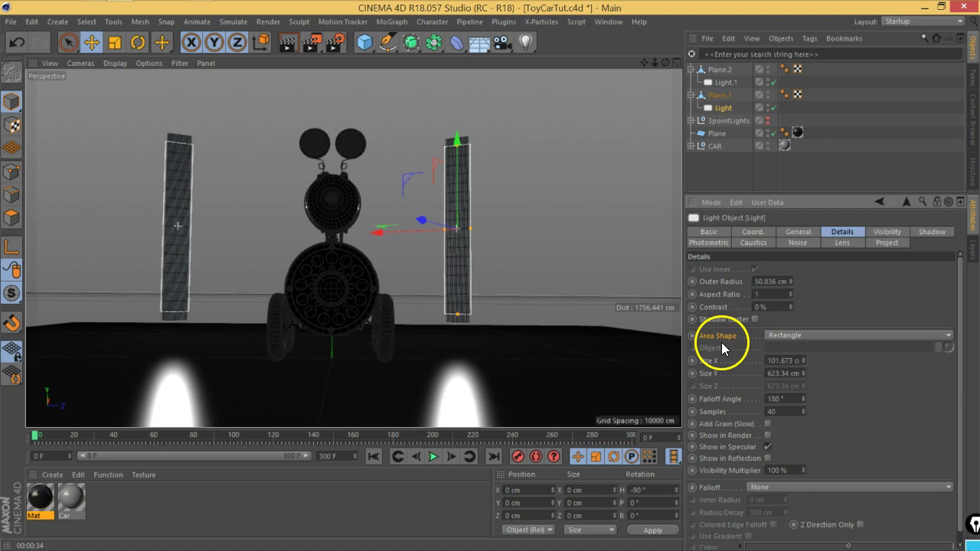
{"action": "left_click", "coordinate": [785, 336]}
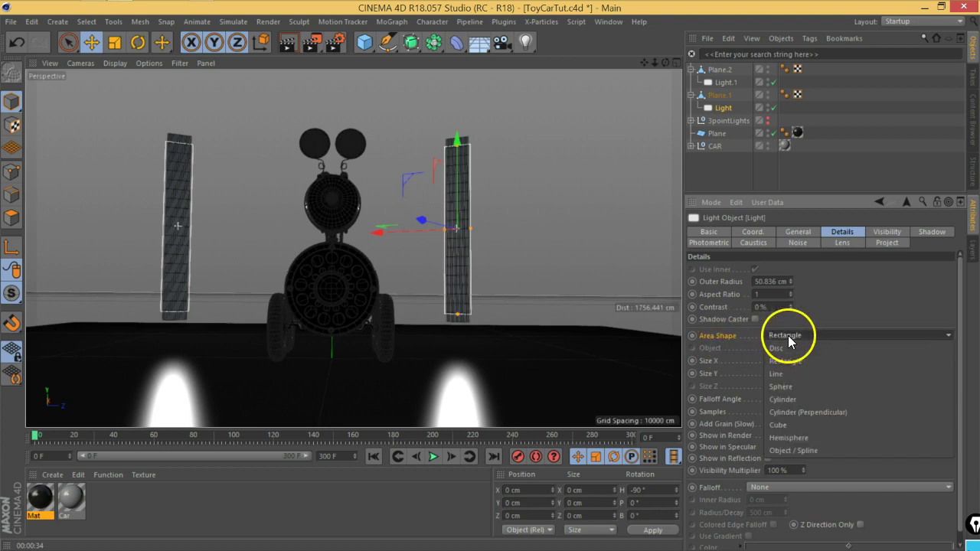
{"action": "left_click", "coordinate": [798, 451]}
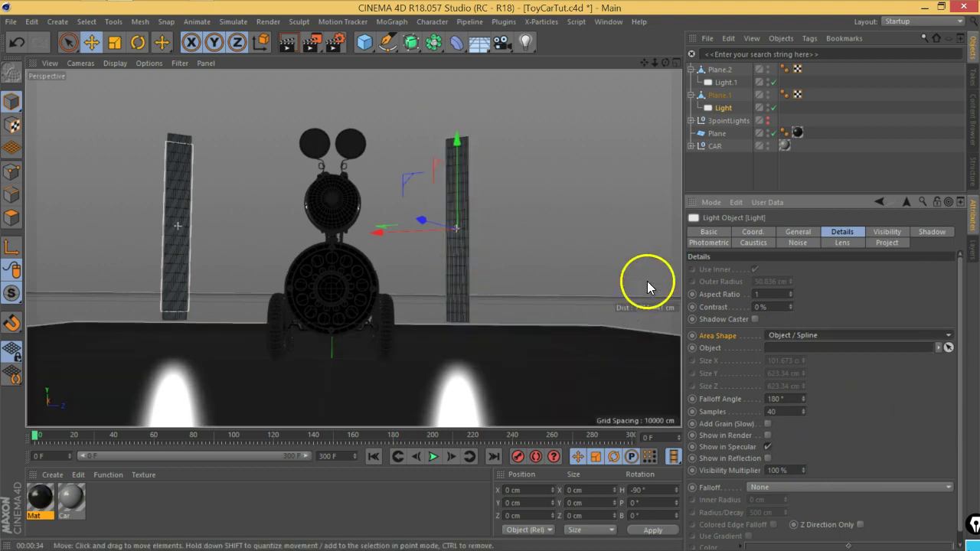
{"action": "left_click_drag", "start_coordinate": [718, 95], "coordinate": [782, 354]}
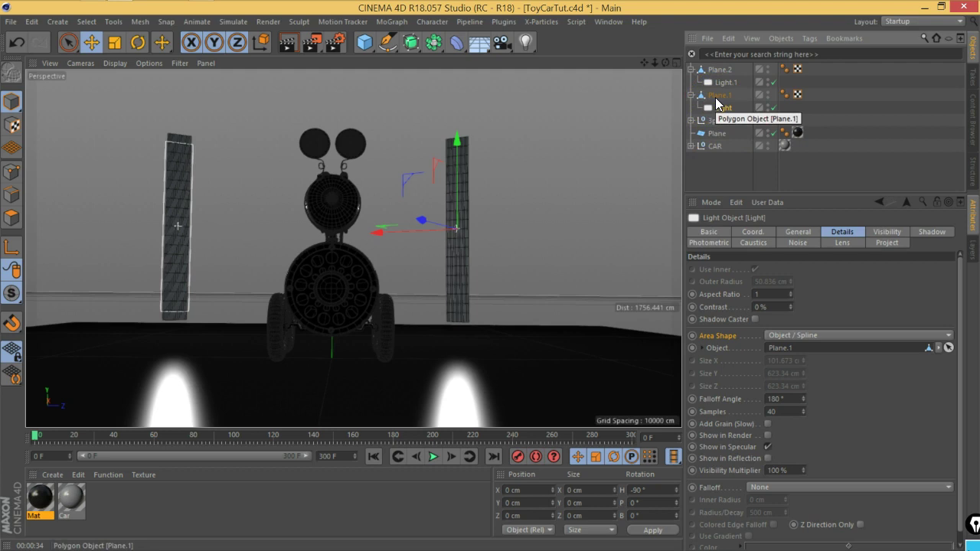
{"action": "left_click", "coordinate": [771, 411]}
{"action": "type", "text": "20"}
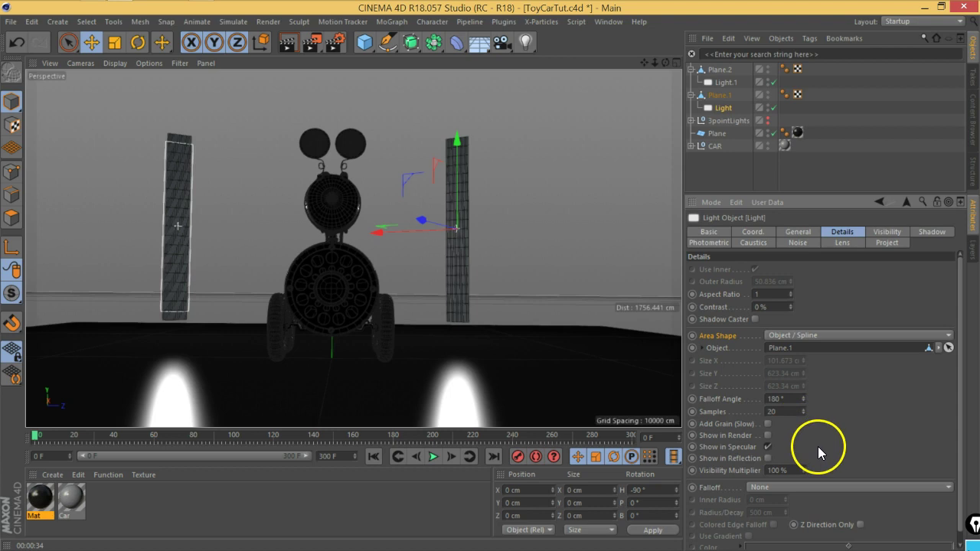
{"action": "left_click", "coordinate": [767, 435]}
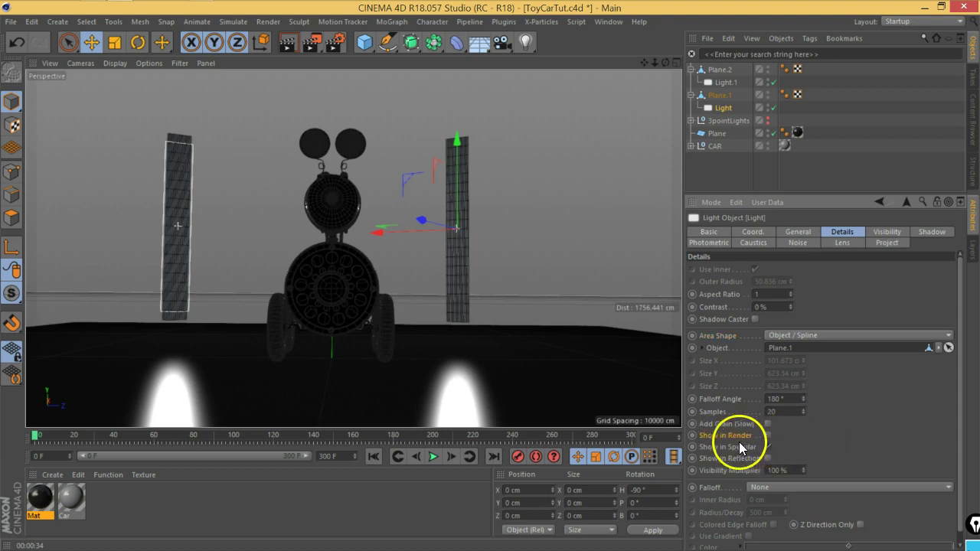
{"action": "key", "text": "alt+r"}
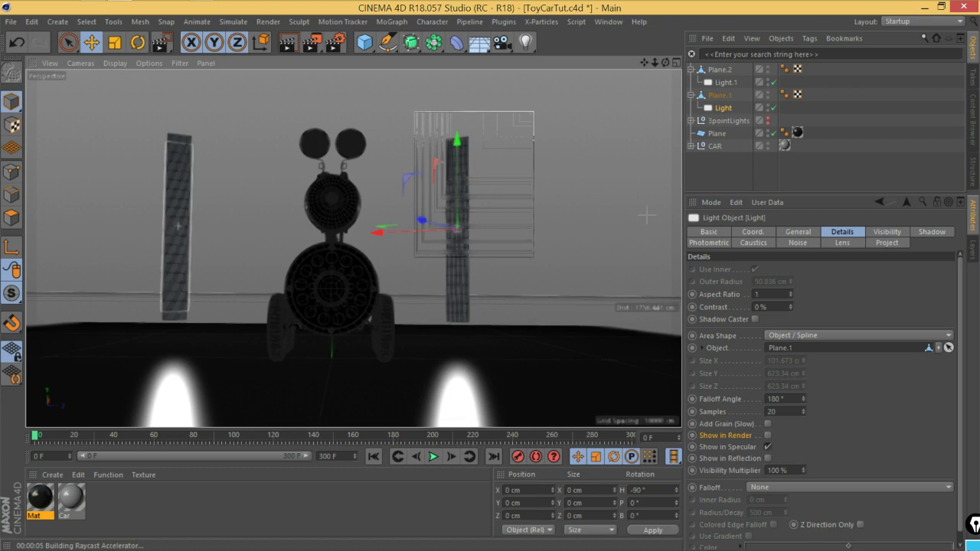
{"action": "left_click", "coordinate": [769, 436]}
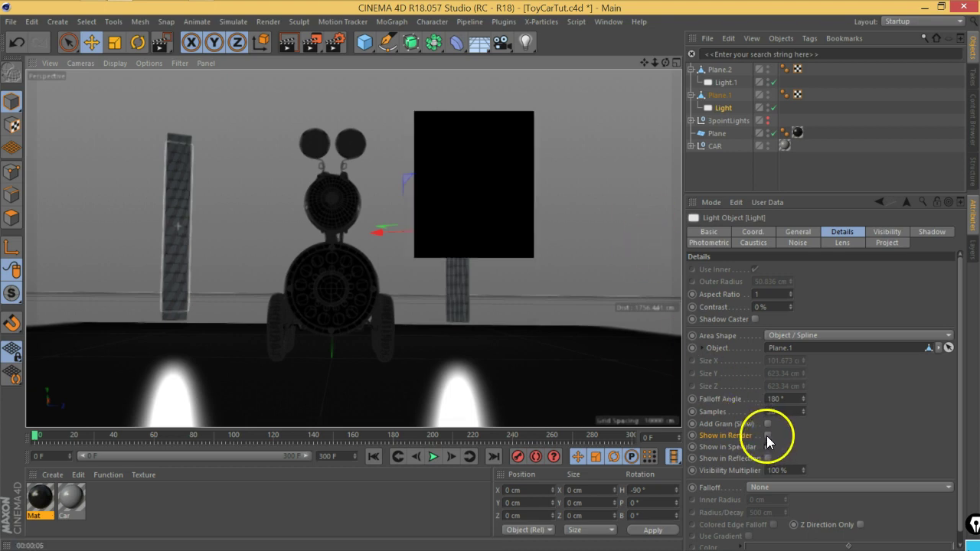
{"action": "left_click", "coordinate": [308, 44]}
{"action": "mouse_move", "coordinate": [329, 47]}
{"action": "left_mouse_down"}
{"action": "mouse_move", "coordinate": [496, 109]}
{"action": "mouse_move", "coordinate": [413, 272]}
{"action": "left_mouse_up"}
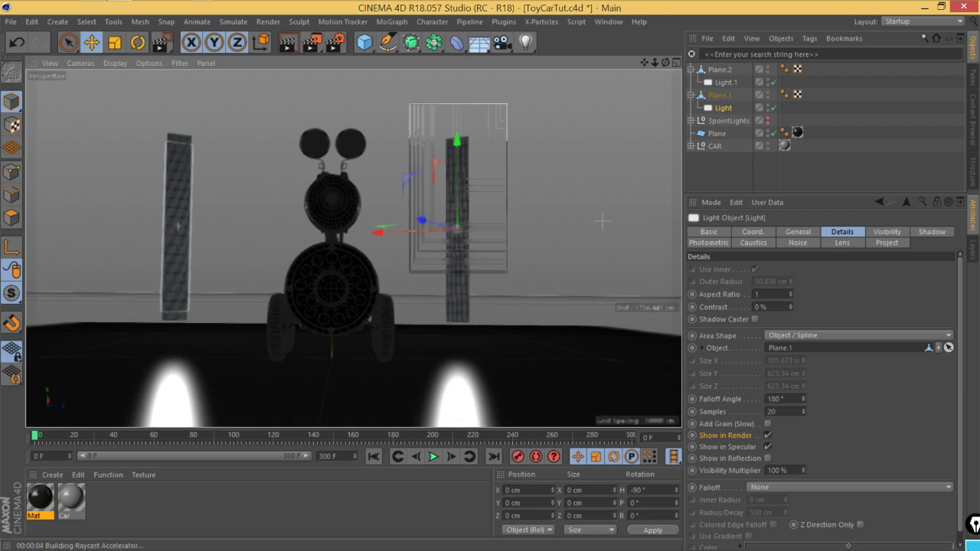
{"action": "left_click", "coordinate": [469, 224]}
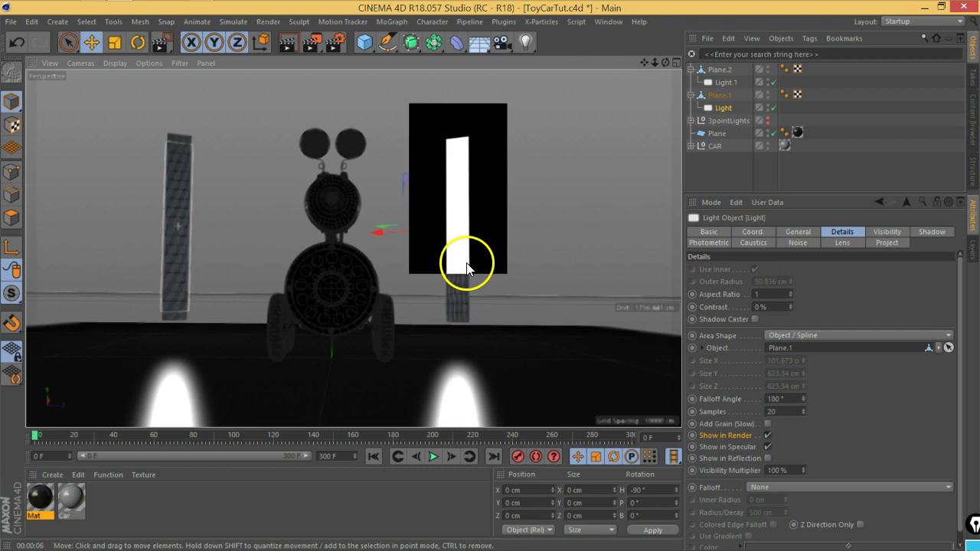
{"action": "mouse_move", "coordinate": [467, 268]}
{"action": "left_mouse_down"}
{"action": "mouse_move", "coordinate": [456, 153]}
{"action": "mouse_move", "coordinate": [449, 287]}
{"action": "left_mouse_up"}
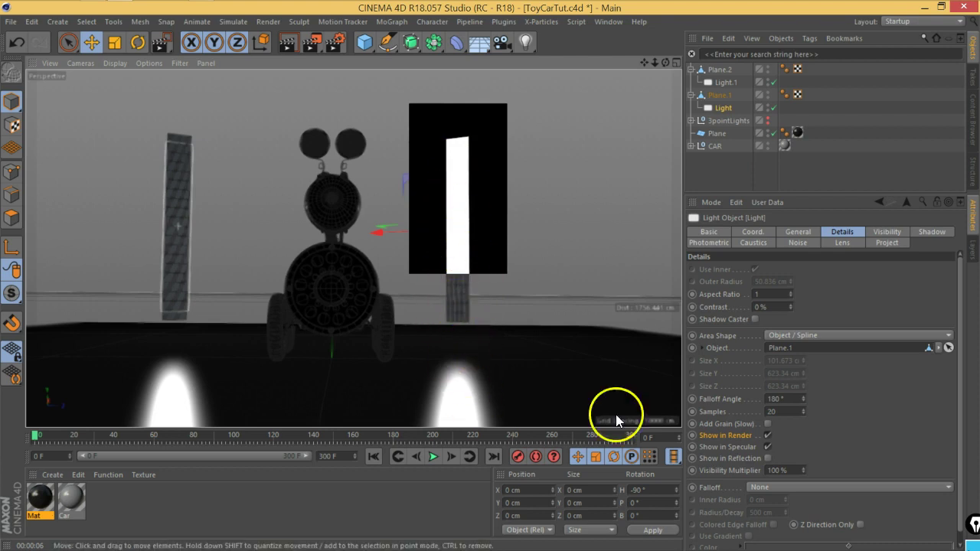
{"action": "left_click", "coordinate": [767, 435]}
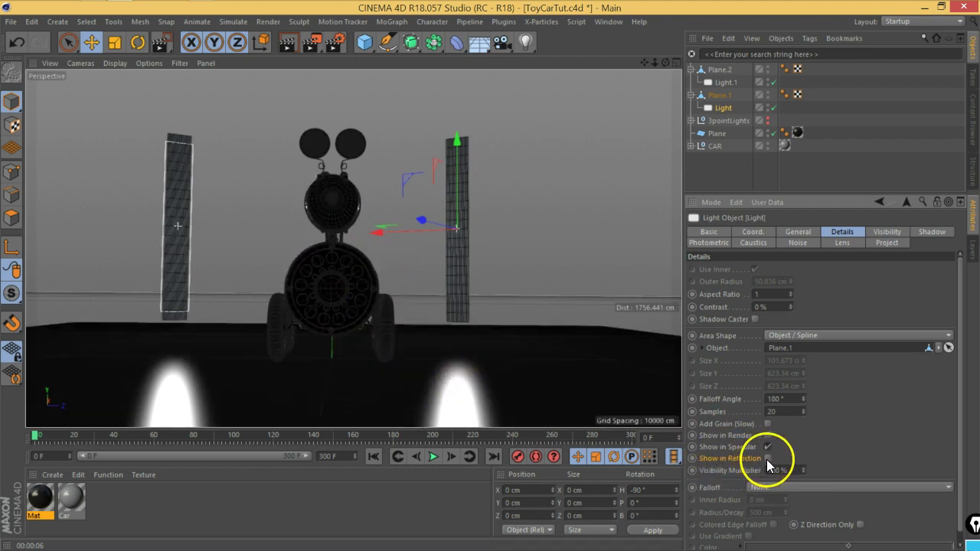
- Shape Light.1 from Plane.2 with 20 samples and Show in Reflection, then preview-render
{"action": "left_click", "coordinate": [724, 82]}
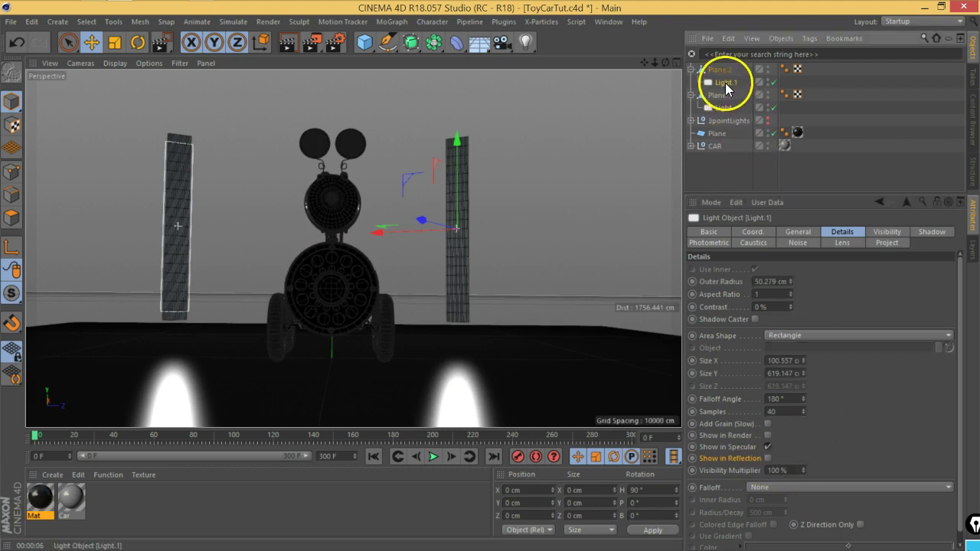
{"action": "left_click", "coordinate": [783, 335]}
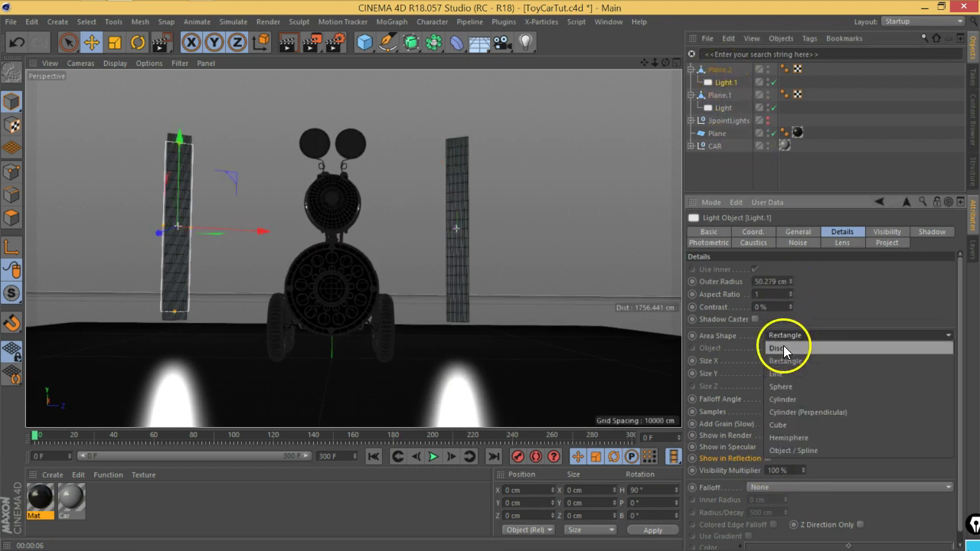
{"action": "left_click", "coordinate": [790, 451]}
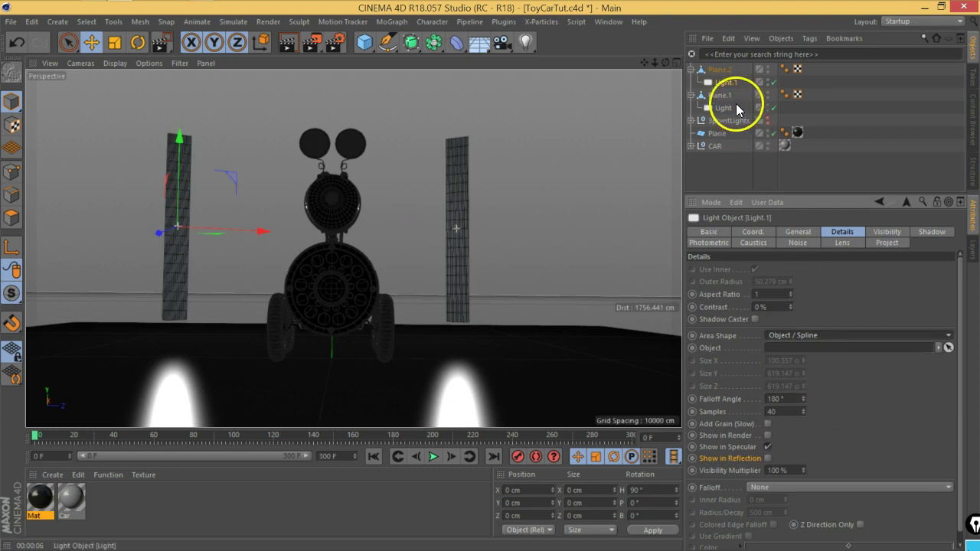
{"action": "left_click_drag", "start_coordinate": [720, 71], "coordinate": [802, 349]}
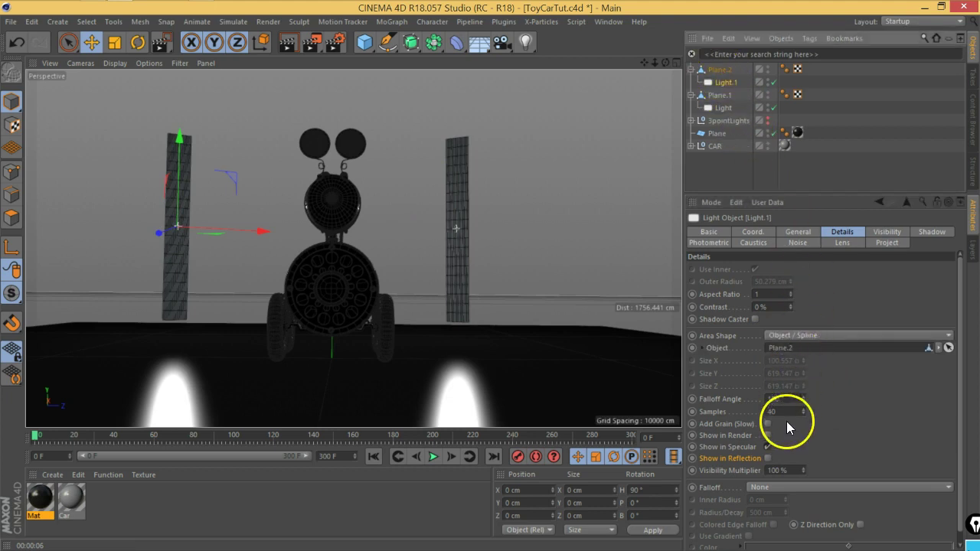
{"action": "type", "text": "20"}
{"action": "key", "text": "Return"}
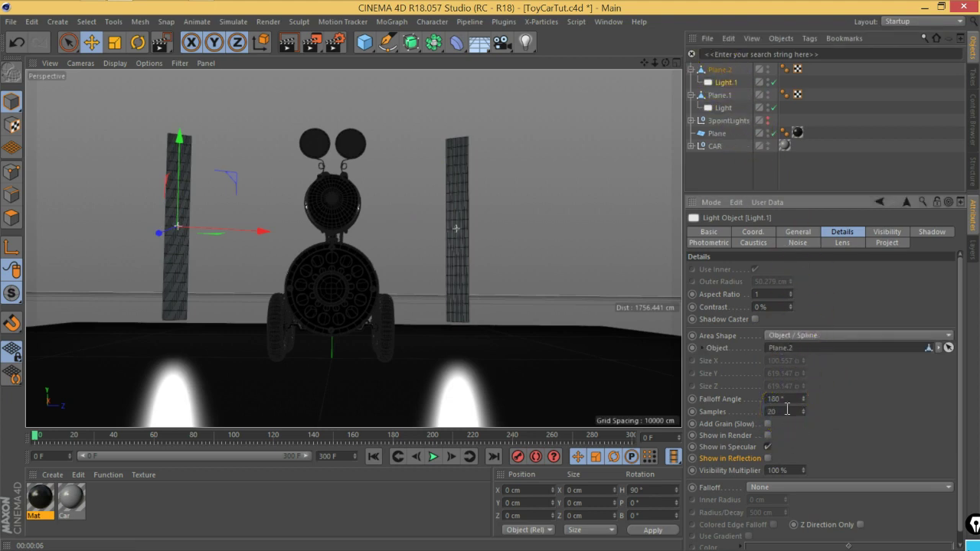
{"action": "left_click", "coordinate": [767, 459]}
{"action": "left_click", "coordinate": [287, 42]}
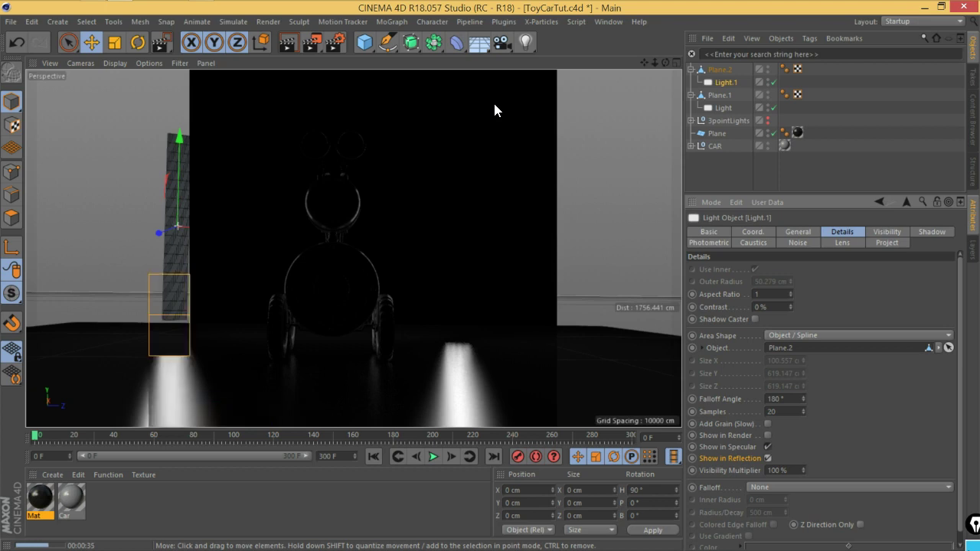
- Give Light.1 inverse-square falloff with a radius of about 1046 cm
{"action": "left_click", "coordinate": [702, 272]}
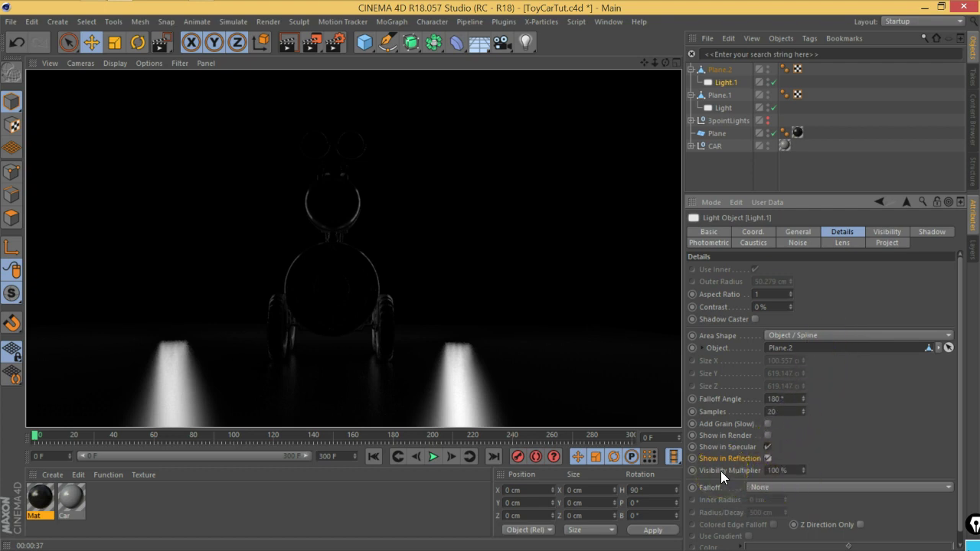
{"action": "left_click", "coordinate": [769, 488]}
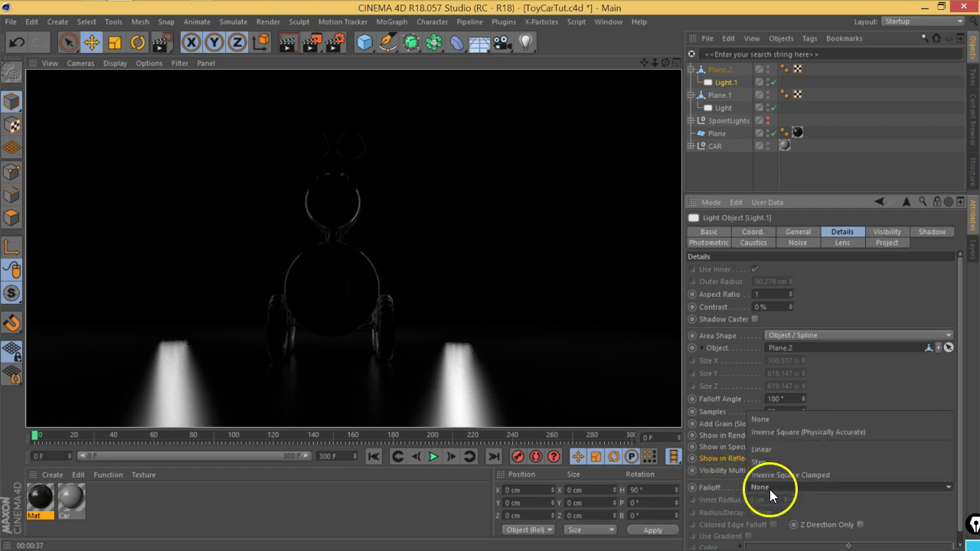
{"action": "left_click", "coordinate": [802, 432]}
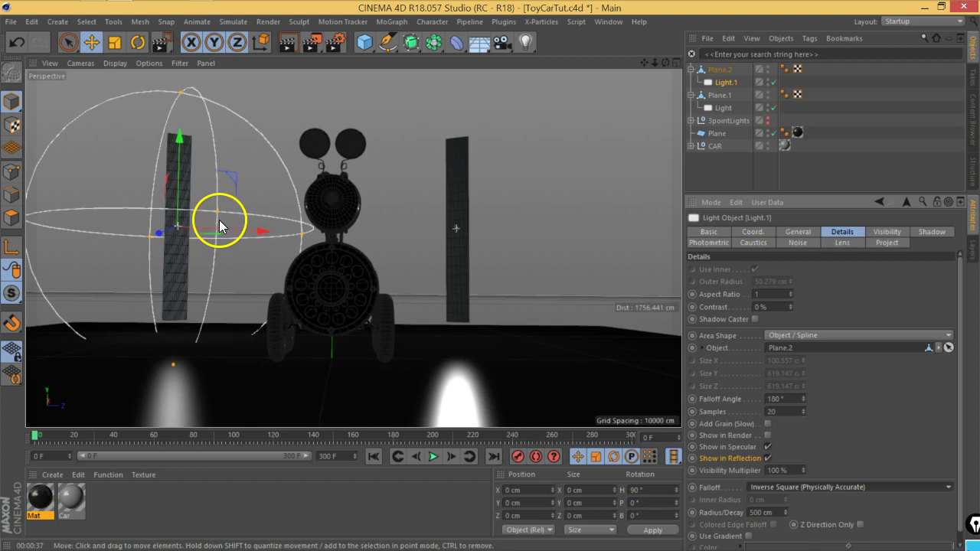
{"action": "mouse_move", "coordinate": [216, 212]}
{"action": "left_mouse_down"}
{"action": "mouse_move", "coordinate": [319, 254]}
{"action": "mouse_move", "coordinate": [329, 272]}
{"action": "left_mouse_up"}
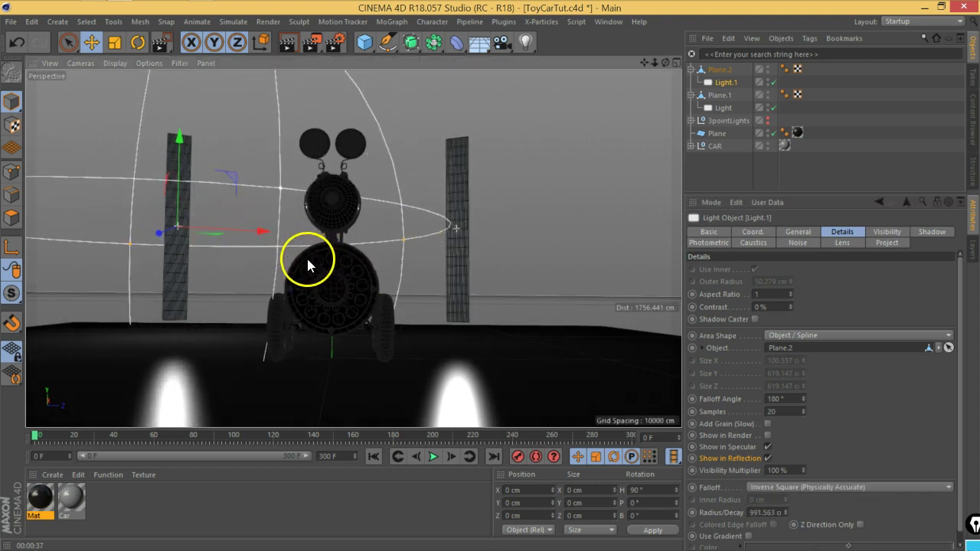
- Give Light inverse-square falloff with a larger radius, then render a preview
{"action": "left_click", "coordinate": [723, 107]}
{"action": "left_click", "coordinate": [779, 487]}
{"action": "left_click", "coordinate": [806, 431]}
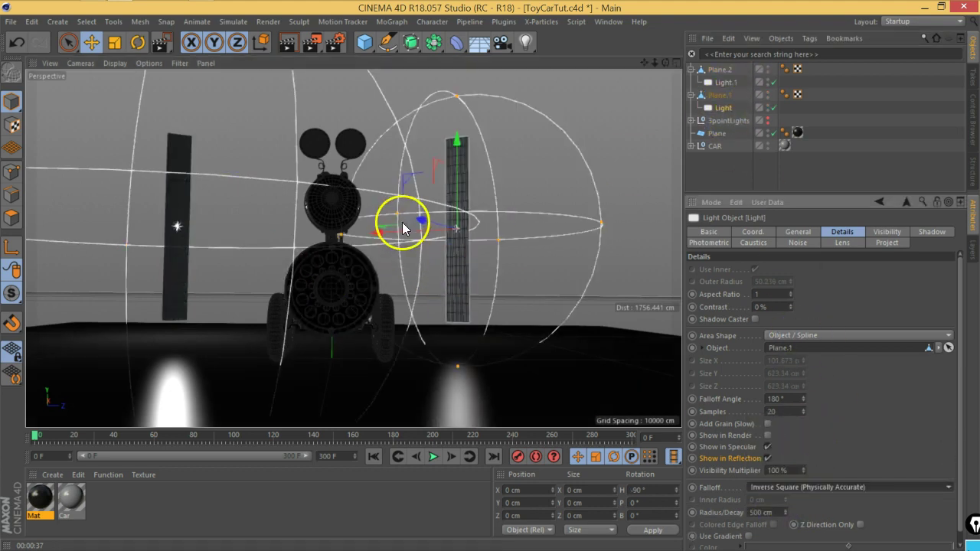
{"action": "mouse_move", "coordinate": [376, 217]}
{"action": "left_mouse_down"}
{"action": "mouse_move", "coordinate": [302, 231]}
{"action": "mouse_move", "coordinate": [375, 228]}
{"action": "mouse_move", "coordinate": [305, 234]}
{"action": "left_mouse_up"}
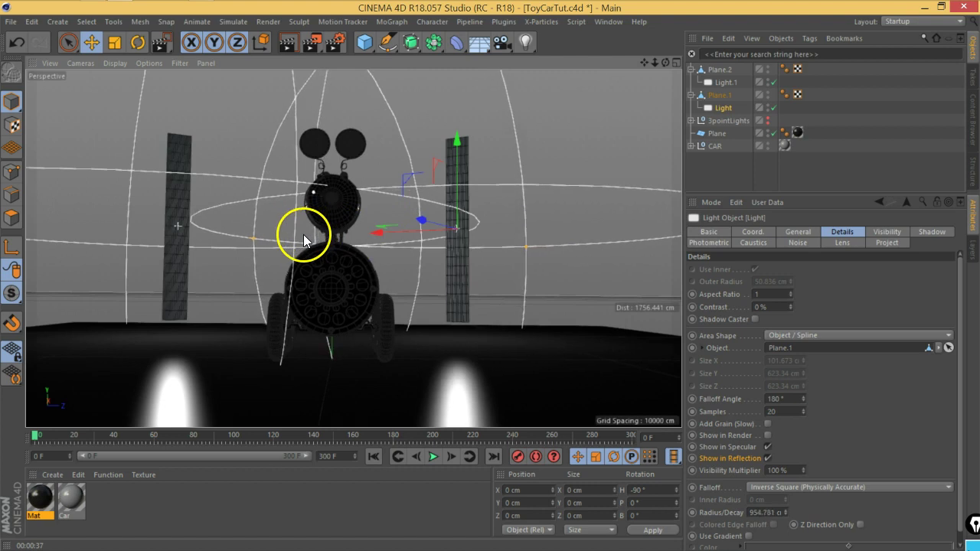
{"action": "left_click", "coordinate": [290, 48]}
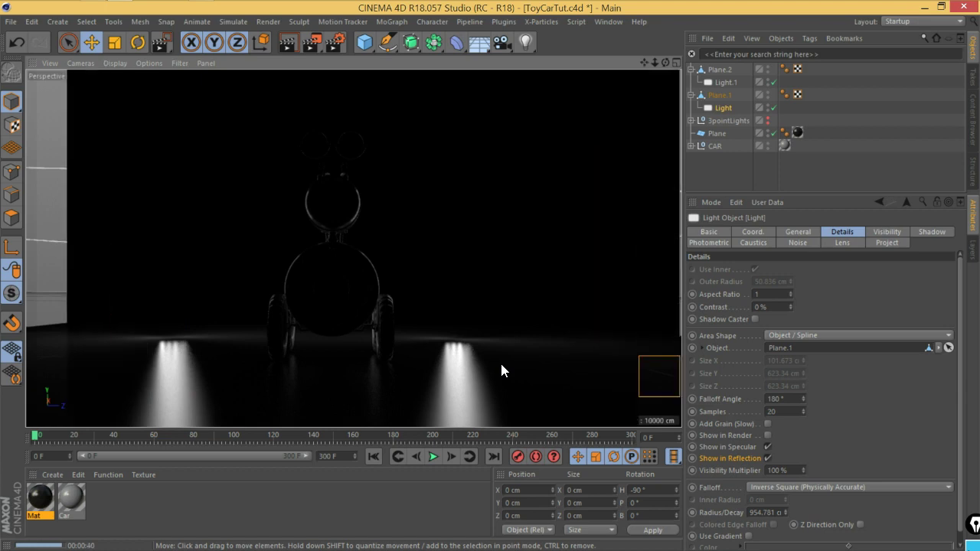
- Open the light palette to choose a new light type
{"action": "left_click", "coordinate": [525, 43]}
- Add an area light, turn it sideways, lift it to about 30 cm and stretch it wider
{"action": "left_click", "coordinate": [663, 86]}
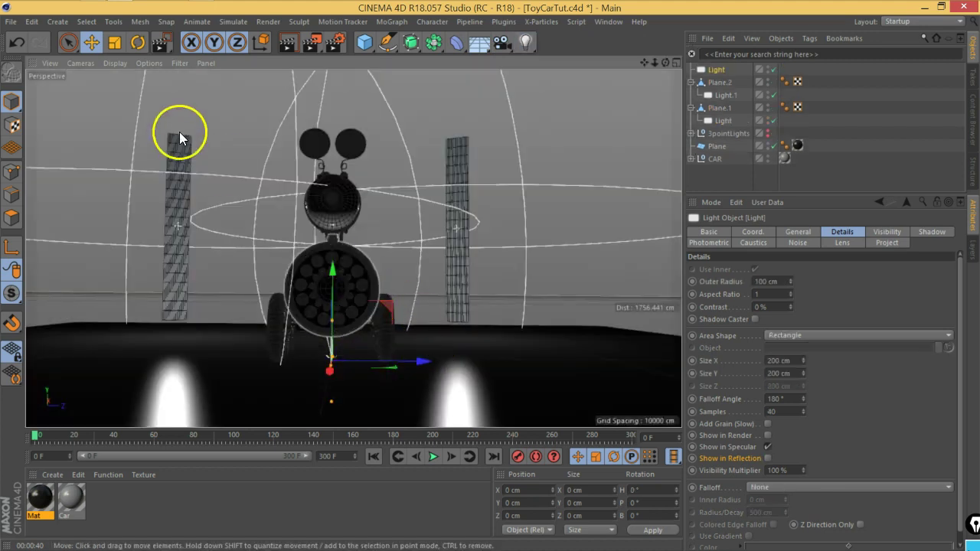
{"action": "left_click", "coordinate": [138, 42]}
{"action": "left_click_drag", "start_coordinate": [328, 361], "coordinate": [439, 372]}
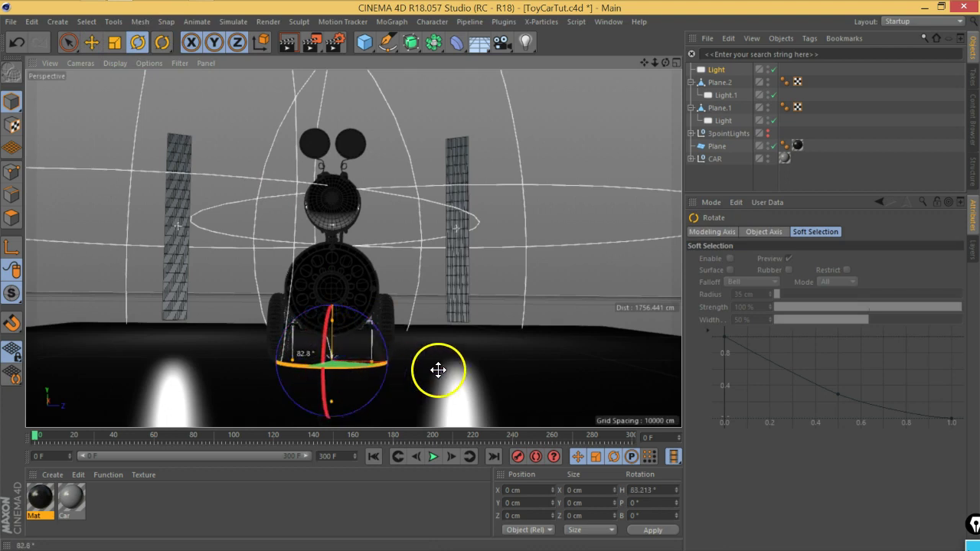
{"action": "left_click_drag", "start_coordinate": [327, 324], "coordinate": [328, 357]}
{"action": "left_click", "coordinate": [92, 42]}
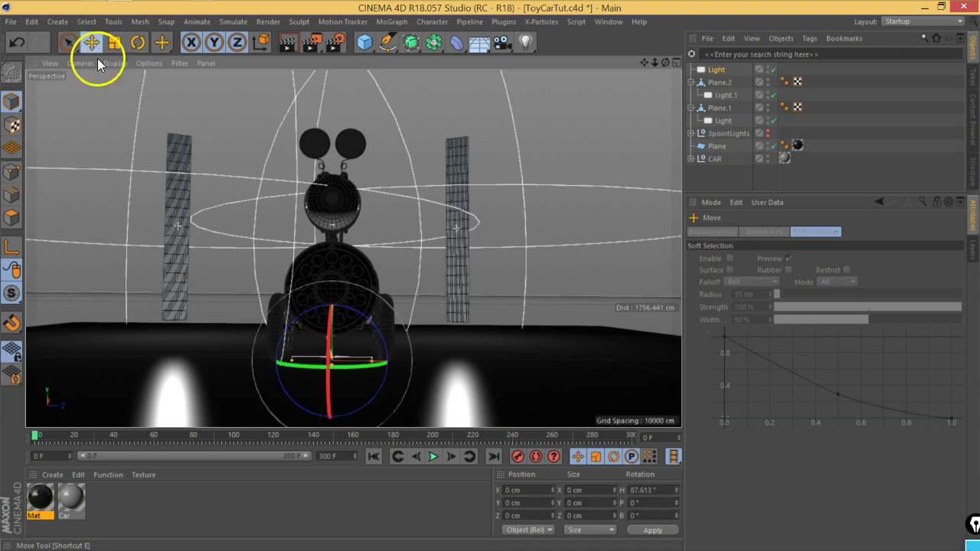
{"action": "left_click_drag", "start_coordinate": [329, 304], "coordinate": [335, 291]}
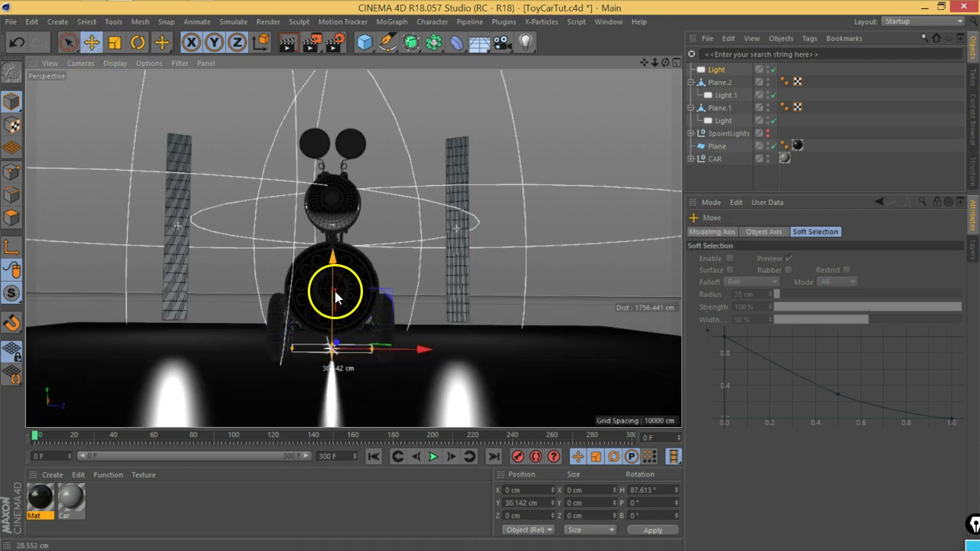
{"action": "mouse_move", "coordinate": [372, 349]}
{"action": "left_mouse_down"}
{"action": "mouse_move", "coordinate": [463, 345]}
{"action": "mouse_move", "coordinate": [371, 333]}
{"action": "mouse_move", "coordinate": [306, 339]}
{"action": "left_mouse_up"}
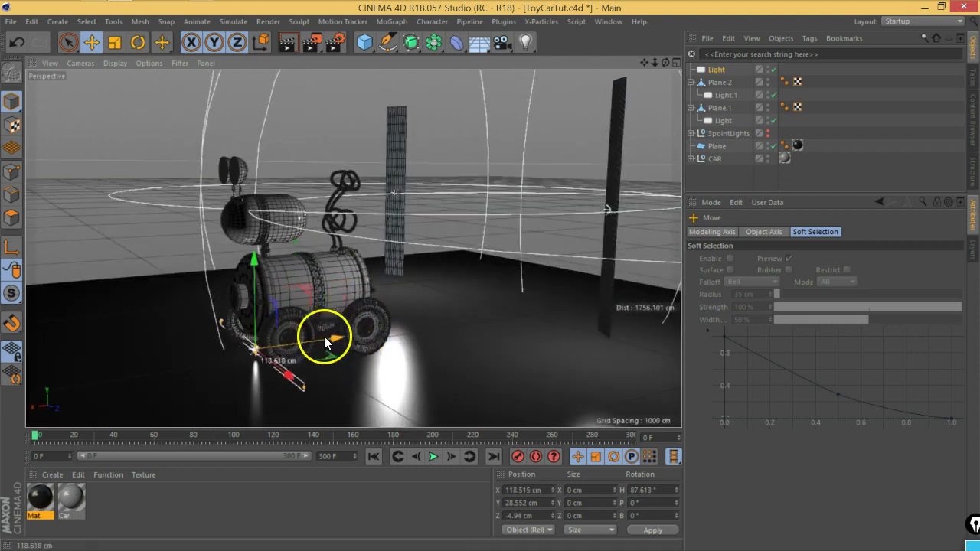
{"action": "mouse_move", "coordinate": [347, 386]}
{"action": "left_mouse_down", "text": "alt"}
{"action": "mouse_move", "coordinate": [323, 373]}
{"action": "mouse_move", "coordinate": [418, 361]}
{"action": "mouse_move", "coordinate": [428, 376]}
{"action": "mouse_move", "coordinate": [462, 369]}
{"action": "mouse_move", "coordinate": [425, 366]}
{"action": "mouse_move", "coordinate": [429, 339]}
{"action": "mouse_move", "coordinate": [446, 336]}
{"action": "mouse_move", "coordinate": [428, 328]}
{"action": "left_mouse_up", "text": "alt"}
{"action": "mouse_move", "coordinate": [428, 328]}
{"action": "right_mouse_down", "text": "alt"}
{"action": "mouse_move", "coordinate": [455, 338]}
{"action": "mouse_move", "coordinate": [416, 323]}
{"action": "right_mouse_up", "text": "alt"}
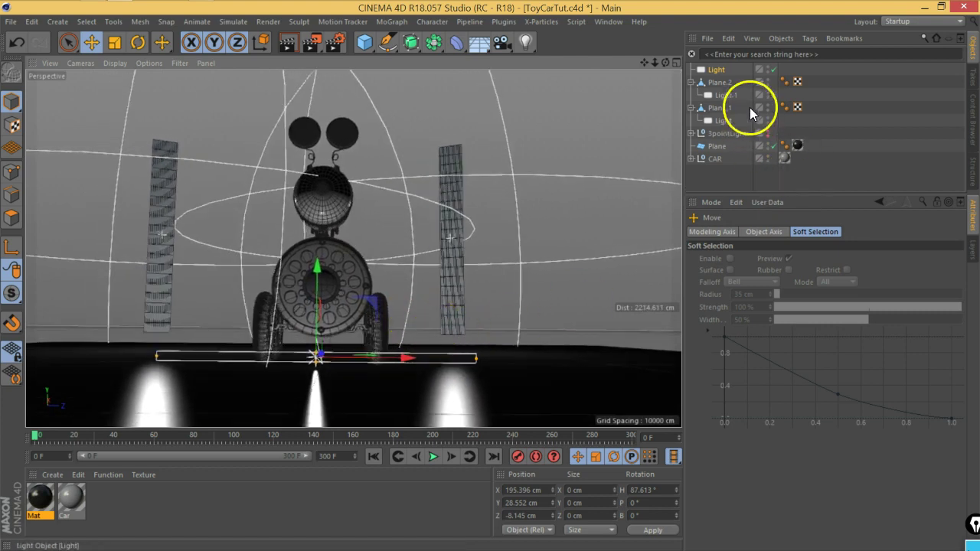
- Exclude the floor Plane in the new area light's Project tab and render the view
{"action": "left_click", "coordinate": [721, 71]}
{"action": "left_click", "coordinate": [886, 242]}
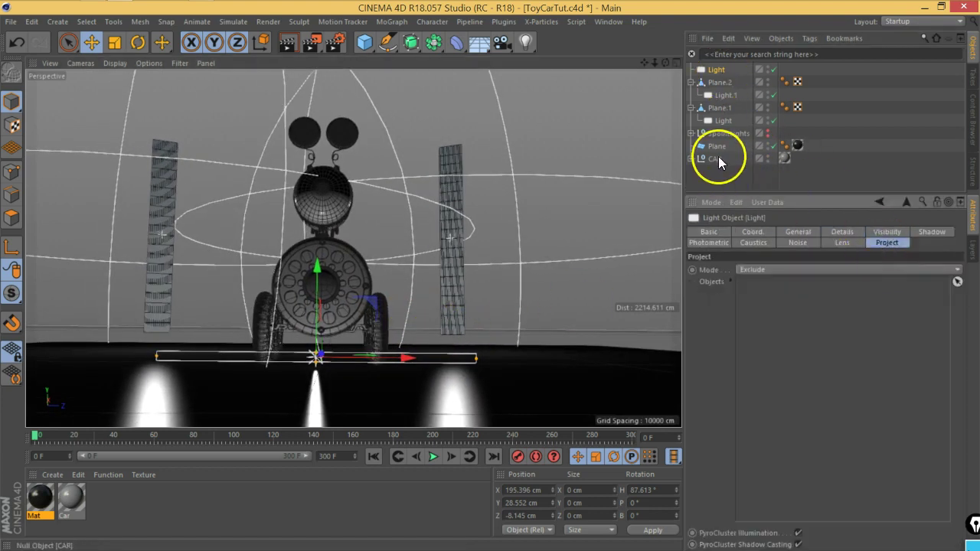
{"action": "left_click_drag", "start_coordinate": [717, 150], "coordinate": [764, 292]}
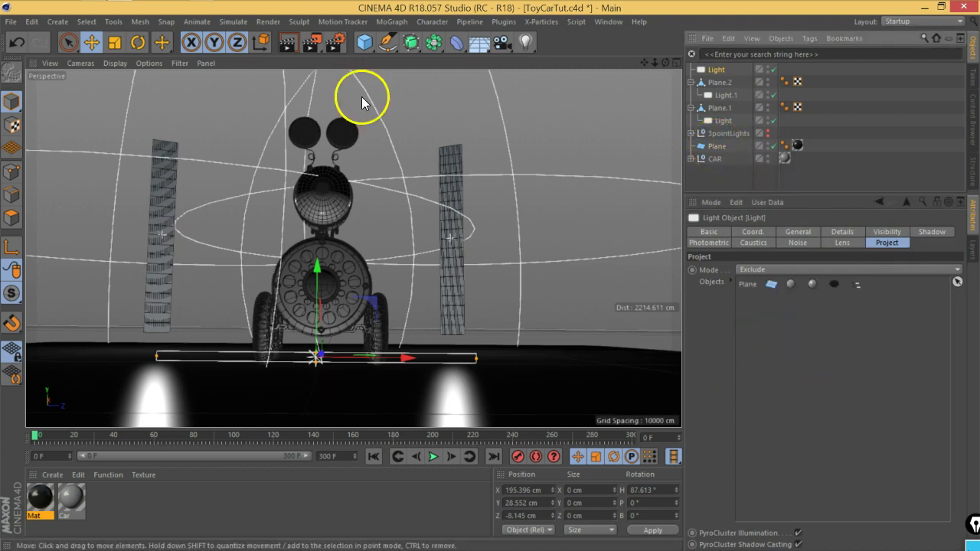
{"action": "left_click", "coordinate": [288, 43]}
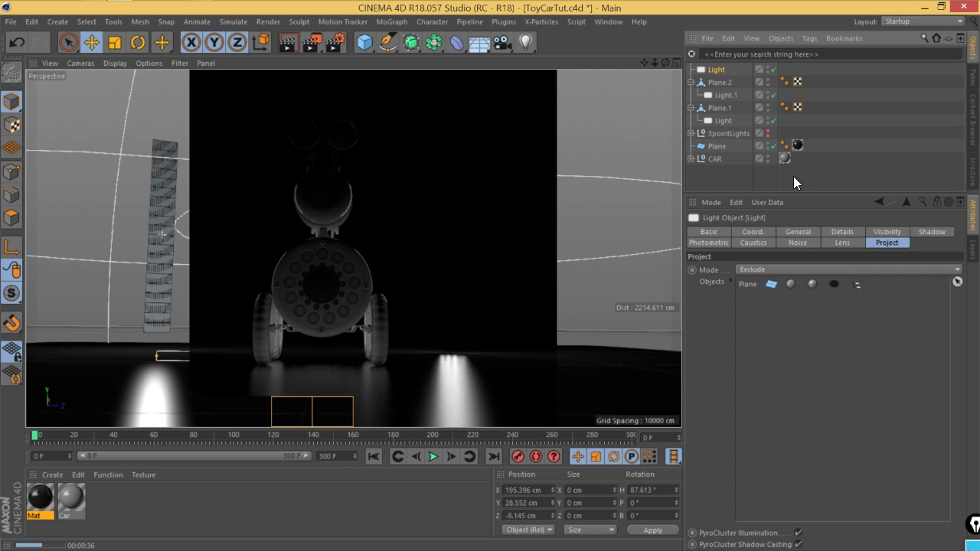
- Clear the render preview and shift Plane.2 left to about X −455 cm, Z −1066 cm
{"action": "left_click", "coordinate": [719, 83]}
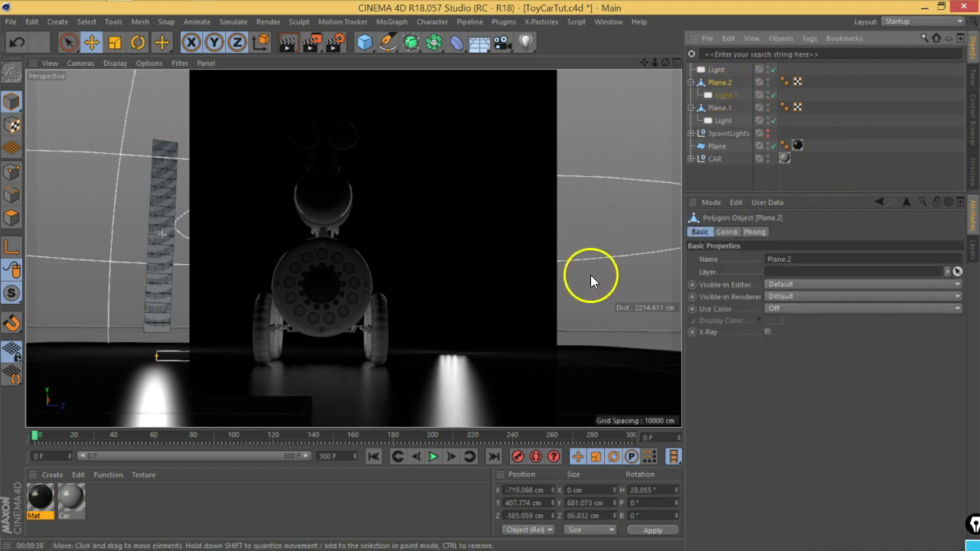
{"action": "key", "text": "alt+r"}
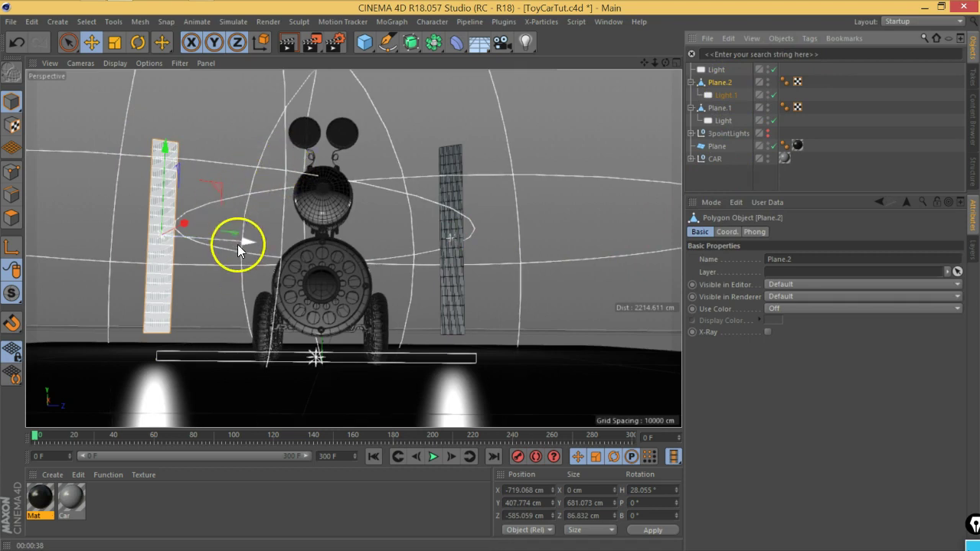
{"action": "mouse_move", "coordinate": [240, 243]}
{"action": "left_mouse_down"}
{"action": "mouse_move", "coordinate": [127, 241]}
{"action": "mouse_move", "coordinate": [146, 241]}
{"action": "left_mouse_up"}
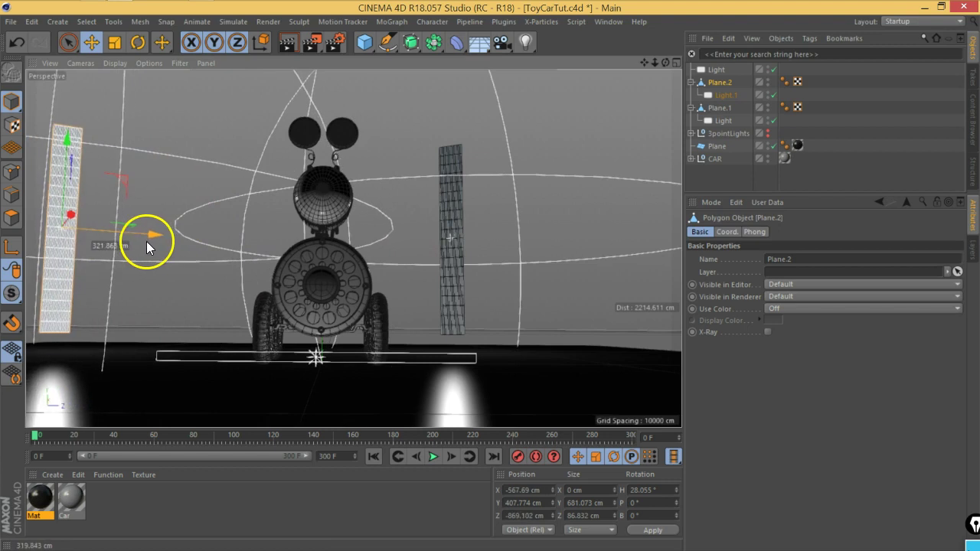
{"action": "mouse_move", "coordinate": [230, 190]}
{"action": "left_mouse_down", "text": "alt"}
{"action": "mouse_move", "coordinate": [193, 188]}
{"action": "mouse_move", "coordinate": [299, 219]}
{"action": "mouse_move", "coordinate": [250, 215]}
{"action": "mouse_move", "coordinate": [262, 223]}
{"action": "mouse_move", "coordinate": [286, 160]}
{"action": "mouse_move", "coordinate": [272, 166]}
{"action": "left_mouse_up", "text": "alt"}
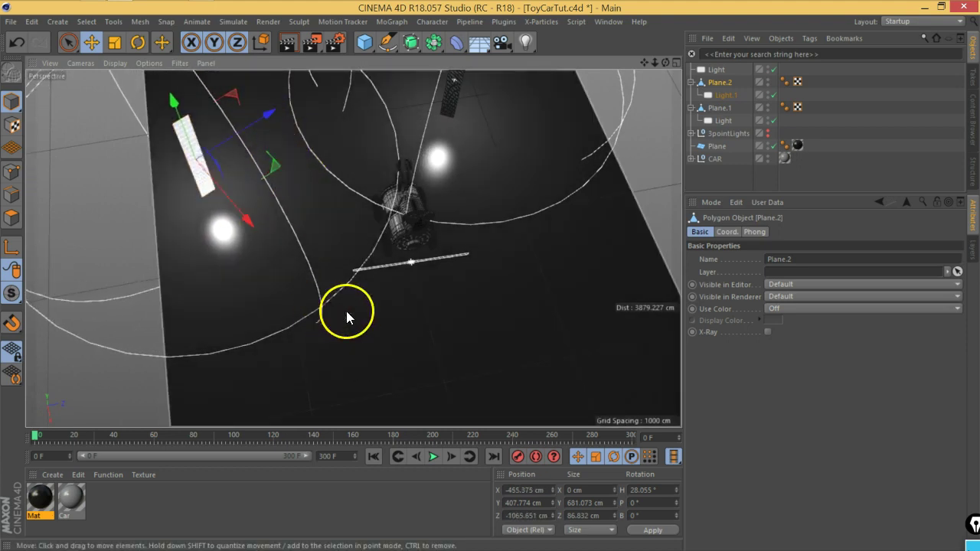
{"action": "left_click", "coordinate": [723, 95]}
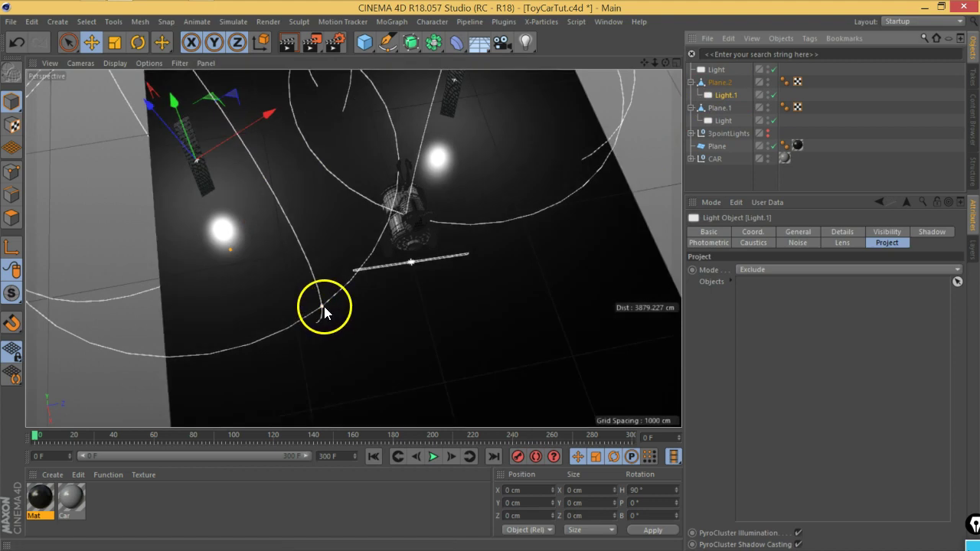
- Rotate Plane.2 on its heading so it angles toward the car
{"action": "left_click_drag", "start_coordinate": [342, 313], "coordinate": [380, 335]}
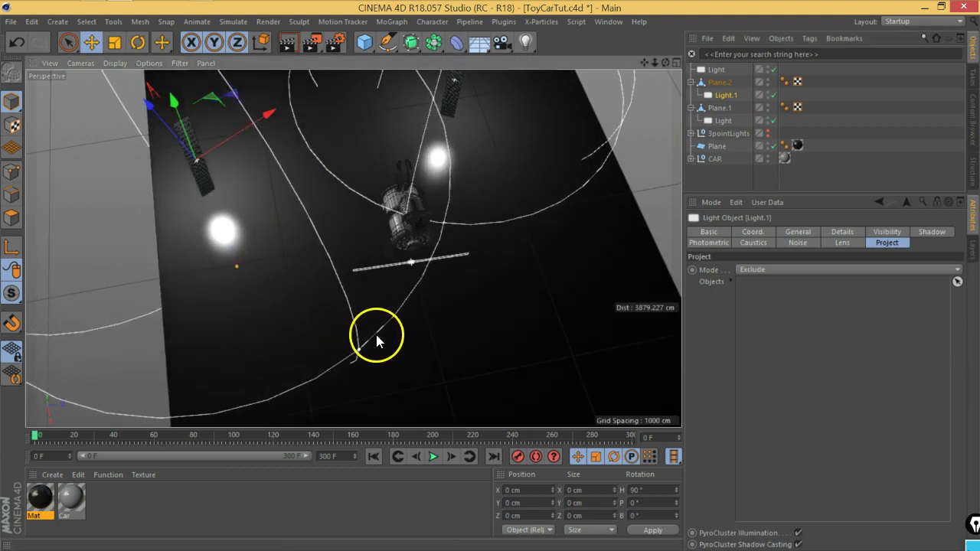
{"action": "left_click", "coordinate": [138, 42]}
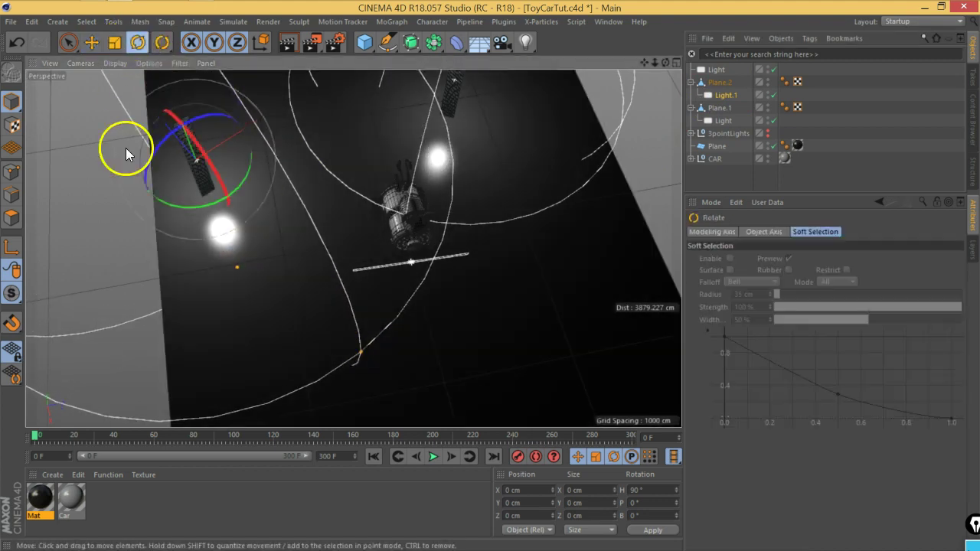
{"action": "left_click", "coordinate": [720, 82]}
{"action": "left_click_drag", "start_coordinate": [186, 206], "coordinate": [205, 206]}
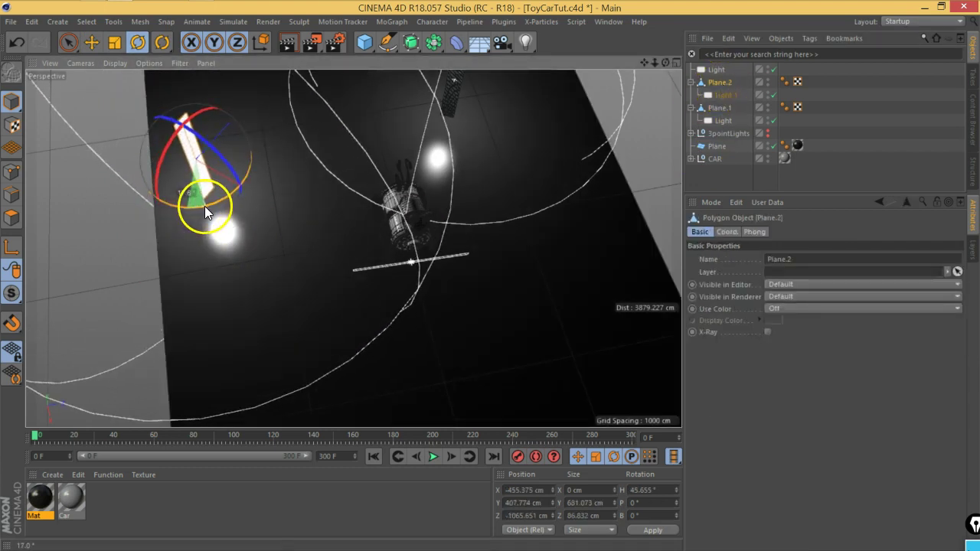
- Move Plane.1 and its light to about X −497, Z 837 cm and turn it to −51.4° heading
{"action": "left_click", "coordinate": [724, 121]}
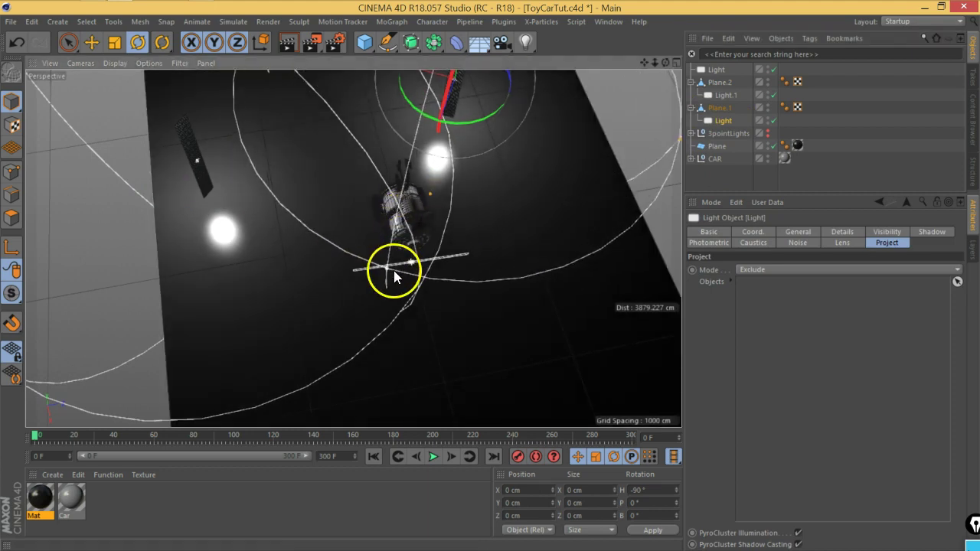
{"action": "left_click", "coordinate": [90, 44]}
{"action": "mouse_move", "coordinate": [444, 212]}
{"action": "left_mouse_down", "text": "alt"}
{"action": "mouse_move", "coordinate": [358, 147]}
{"action": "mouse_move", "coordinate": [459, 157]}
{"action": "left_mouse_up", "text": "alt"}
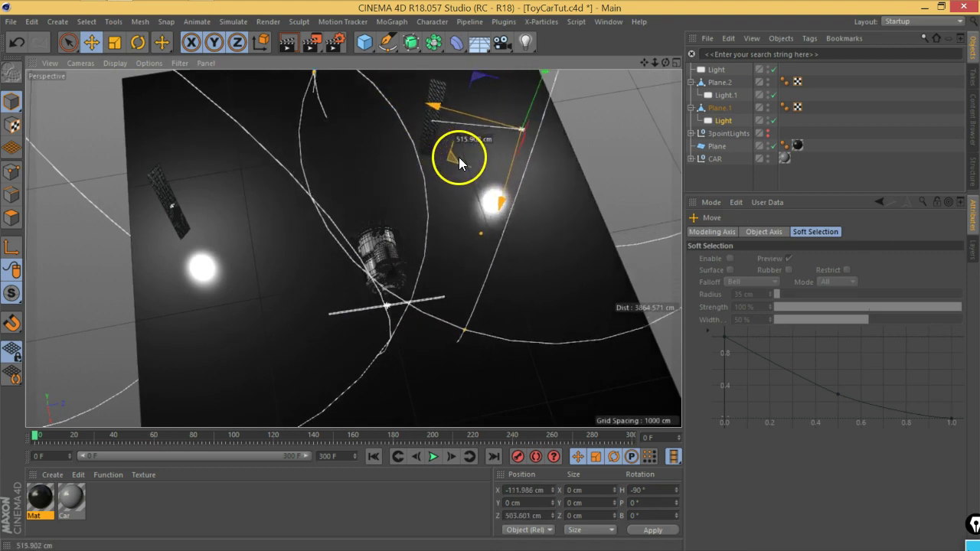
{"action": "left_click", "coordinate": [720, 108]}
{"action": "left_click_drag", "start_coordinate": [450, 170], "coordinate": [552, 204]}
{"action": "left_click", "coordinate": [138, 42]}
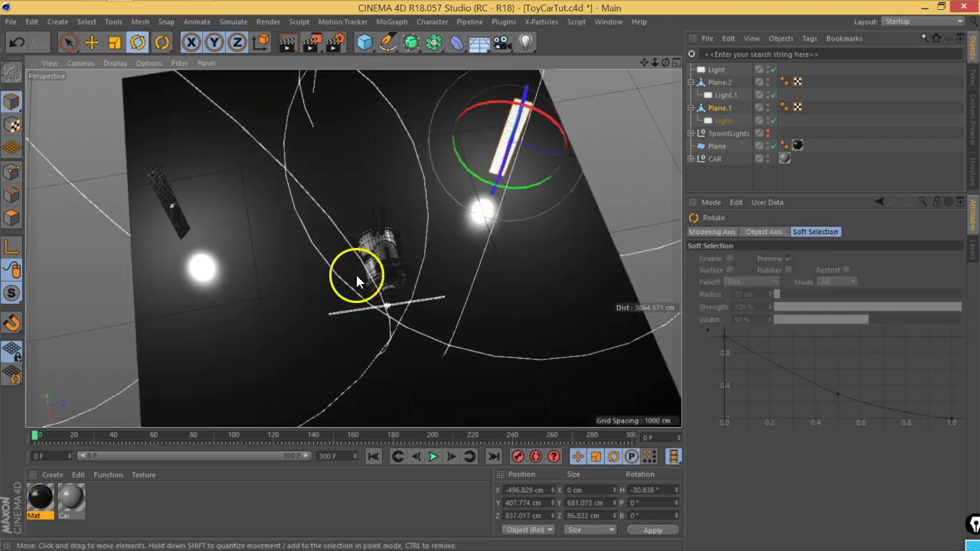
{"action": "left_click_drag", "start_coordinate": [519, 187], "coordinate": [496, 190]}
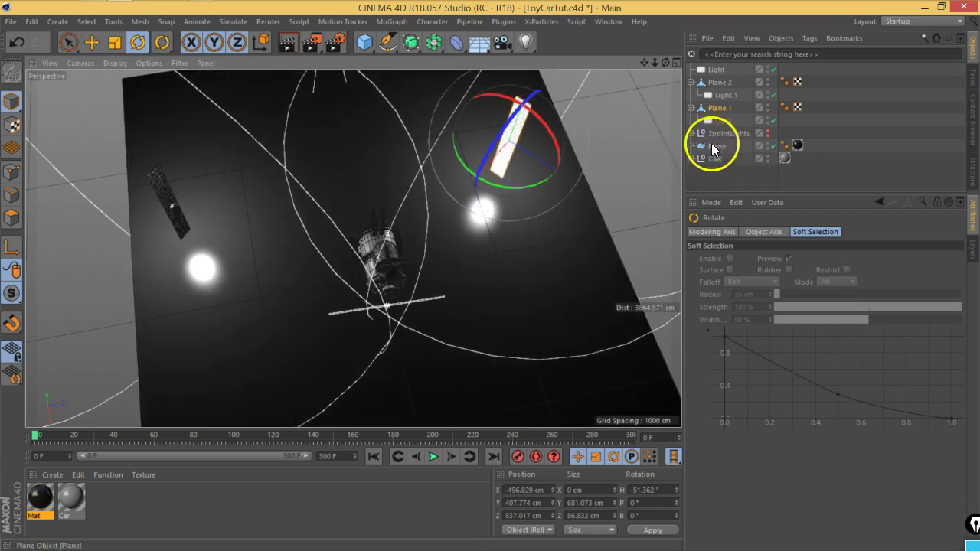
{"action": "left_click", "coordinate": [719, 69]}
{"action": "mouse_move", "coordinate": [346, 329]}
{"action": "left_mouse_down", "text": "alt"}
{"action": "mouse_move", "coordinate": [340, 299]}
{"action": "mouse_move", "coordinate": [441, 249]}
{"action": "mouse_move", "coordinate": [427, 193]}
{"action": "mouse_move", "coordinate": [373, 185]}
{"action": "mouse_move", "coordinate": [374, 215]}
{"action": "left_mouse_up", "text": "alt"}
- Raise the low area light up above the toy car
{"action": "scroll", "coordinate": [374, 216], "scroll_direction": "up", "scroll_amount": 1}
{"action": "scroll", "coordinate": [368, 234], "scroll_direction": "up", "scroll_amount": 2}
{"action": "scroll", "coordinate": [352, 235], "scroll_direction": "up", "scroll_amount": 1}
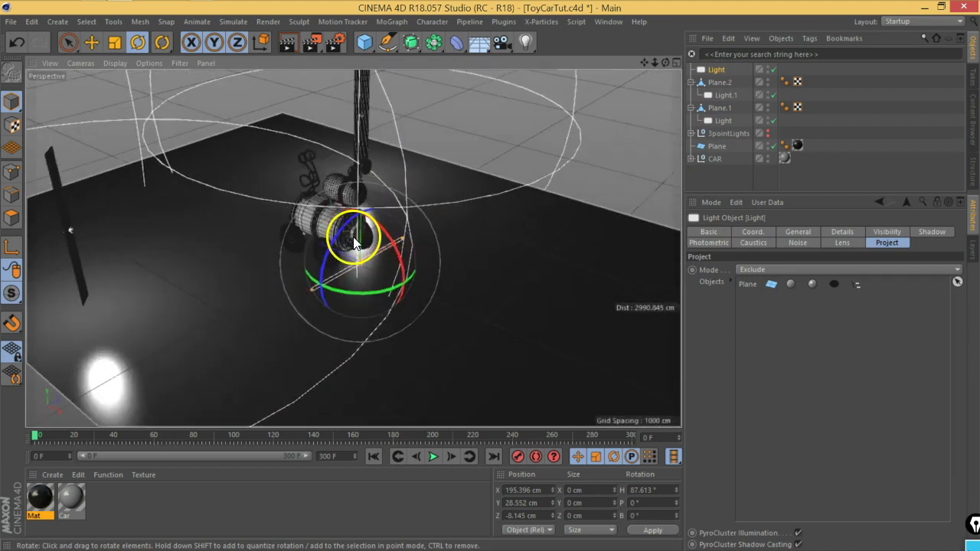
{"action": "scroll", "coordinate": [349, 237], "scroll_direction": "up", "scroll_amount": 2}
{"action": "scroll", "coordinate": [369, 298], "scroll_direction": "up", "scroll_amount": 1}
{"action": "left_click", "coordinate": [91, 42]}
{"action": "mouse_move", "coordinate": [335, 299]}
{"action": "left_mouse_down", "text": "alt"}
{"action": "mouse_move", "coordinate": [367, 328]}
{"action": "mouse_move", "coordinate": [354, 286]}
{"action": "mouse_move", "coordinate": [357, 109]}
{"action": "left_mouse_up", "text": "alt"}
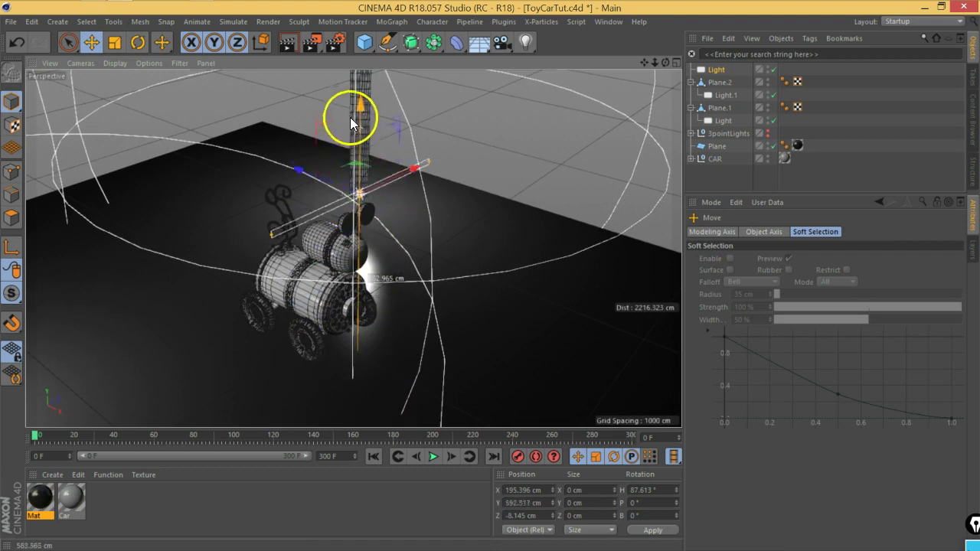
- Turn the light about 90°, tilt it to −71.5° pitch, and center it about 761.5 cm above the car
{"action": "left_click", "coordinate": [138, 42]}
{"action": "left_click_drag", "start_coordinate": [382, 202], "coordinate": [275, 198]}
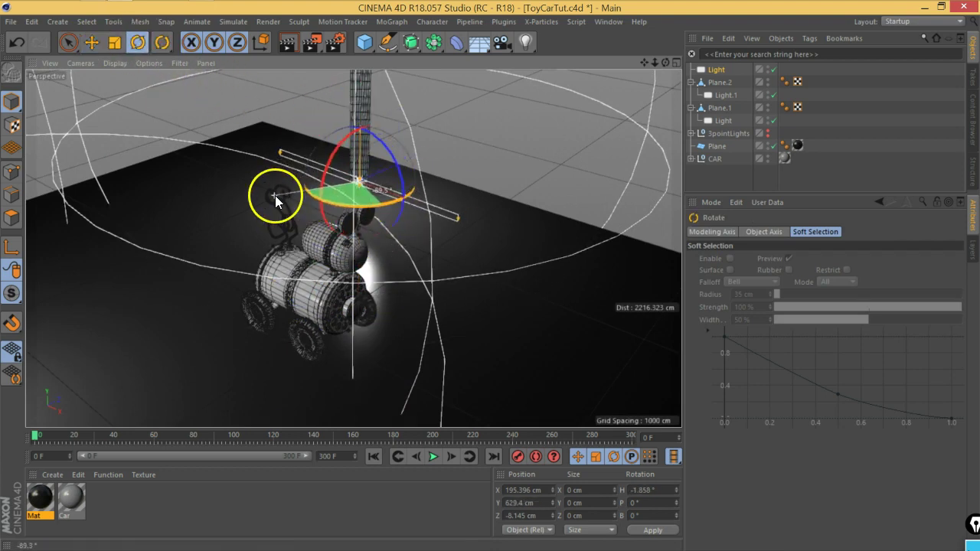
{"action": "left_click_drag", "start_coordinate": [328, 164], "coordinate": [372, 140]}
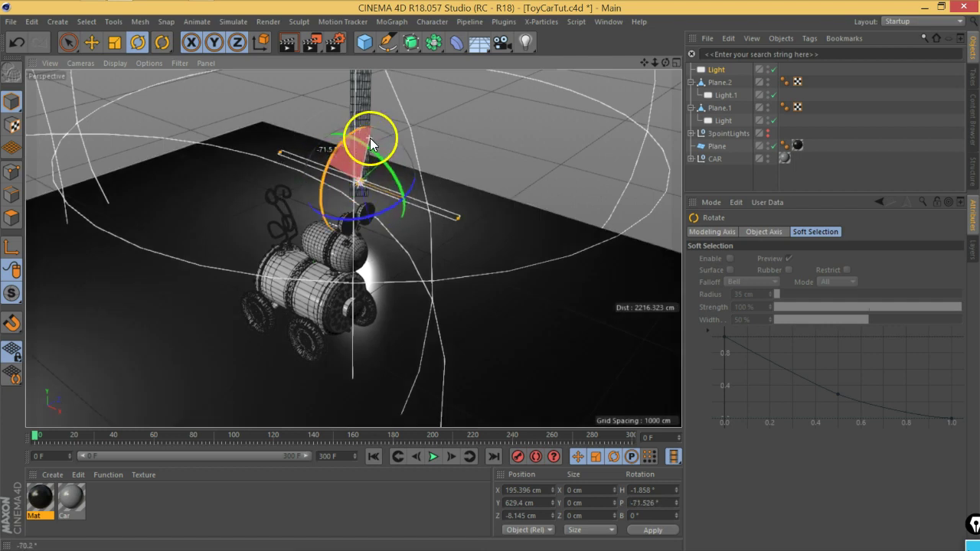
{"action": "left_click", "coordinate": [91, 42]}
{"action": "mouse_move", "coordinate": [339, 273]}
{"action": "left_mouse_down", "text": "alt"}
{"action": "mouse_move", "coordinate": [389, 276]}
{"action": "mouse_move", "coordinate": [381, 273]}
{"action": "mouse_move", "coordinate": [500, 334]}
{"action": "mouse_move", "coordinate": [542, 304]}
{"action": "mouse_move", "coordinate": [503, 284]}
{"action": "left_mouse_up", "text": "alt"}
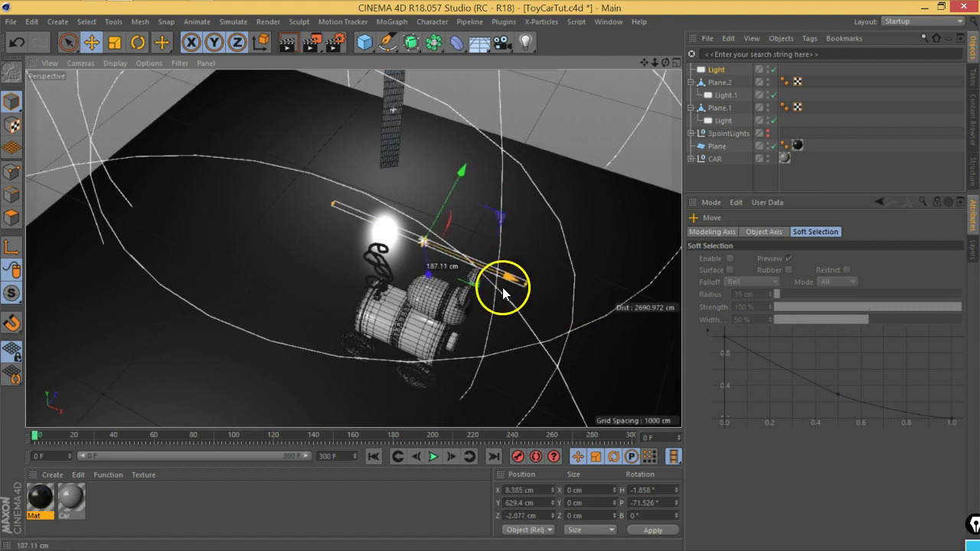
{"action": "mouse_move", "coordinate": [516, 332]}
{"action": "left_mouse_down", "text": "alt"}
{"action": "mouse_move", "coordinate": [448, 306]}
{"action": "mouse_move", "coordinate": [411, 260]}
{"action": "mouse_move", "coordinate": [477, 237]}
{"action": "mouse_move", "coordinate": [406, 275]}
{"action": "mouse_move", "coordinate": [376, 271]}
{"action": "mouse_move", "coordinate": [387, 264]}
{"action": "mouse_move", "coordinate": [412, 314]}
{"action": "mouse_move", "coordinate": [405, 280]}
{"action": "left_mouse_up", "text": "alt"}
{"action": "mouse_move", "coordinate": [448, 332]}
{"action": "left_mouse_down", "text": "alt"}
{"action": "mouse_move", "coordinate": [353, 300]}
{"action": "mouse_move", "coordinate": [362, 291]}
{"action": "left_mouse_up", "text": "alt"}
- Enable Show in Reflection in the overhead light's Details settings
{"action": "left_click", "coordinate": [774, 69]}
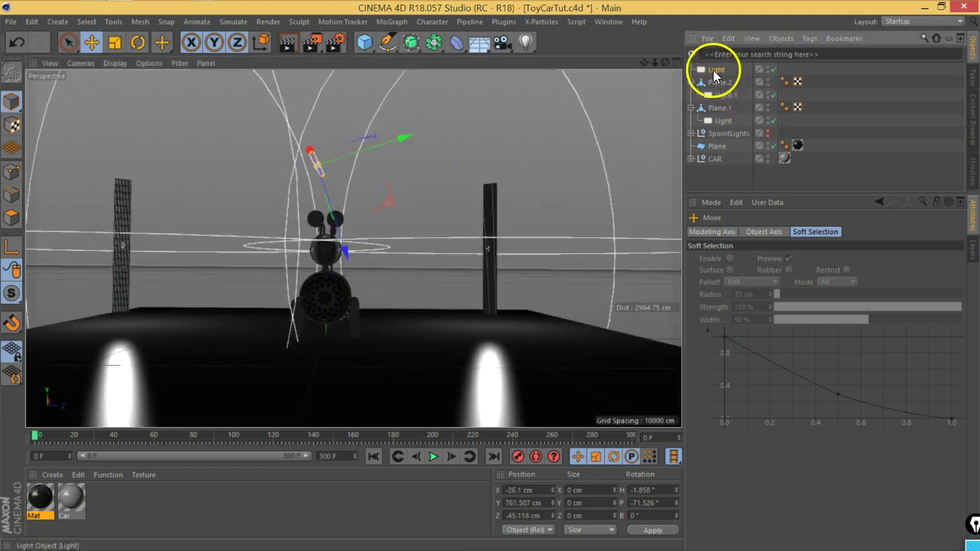
{"action": "left_click", "coordinate": [798, 232]}
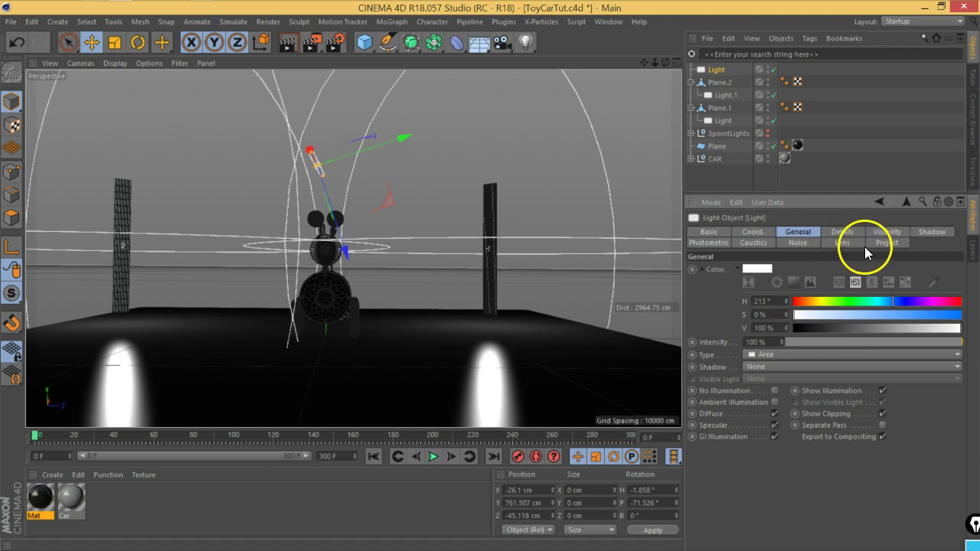
{"action": "left_click", "coordinate": [843, 232]}
{"action": "left_click", "coordinate": [767, 458]}
- Frame the car, select CAR and preview it in an Interactive Render Region, then deselect
{"action": "scroll", "coordinate": [325, 280], "scroll_direction": "up", "scroll_amount": 2}
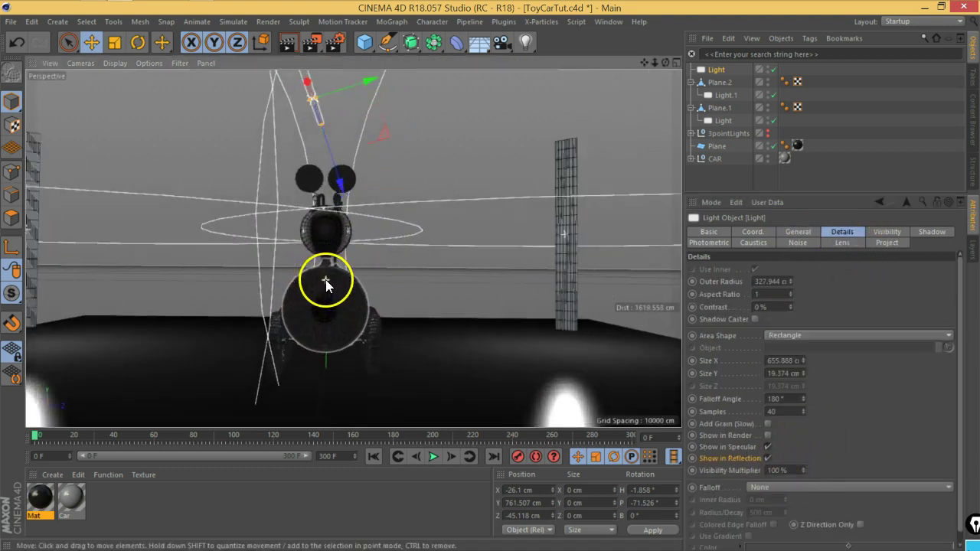
{"action": "scroll", "coordinate": [326, 279], "scroll_direction": "up", "scroll_amount": 2}
{"action": "scroll", "coordinate": [353, 281], "scroll_direction": "up", "scroll_amount": 2}
{"action": "mouse_move", "coordinate": [366, 288]}
{"action": "left_mouse_down", "text": "alt"}
{"action": "mouse_move", "coordinate": [408, 294]}
{"action": "mouse_move", "coordinate": [403, 281]}
{"action": "mouse_move", "coordinate": [487, 277]}
{"action": "mouse_move", "coordinate": [383, 280]}
{"action": "mouse_move", "coordinate": [567, 274]}
{"action": "mouse_move", "coordinate": [585, 262]}
{"action": "mouse_move", "coordinate": [392, 244]}
{"action": "mouse_move", "coordinate": [416, 227]}
{"action": "mouse_move", "coordinate": [403, 246]}
{"action": "mouse_move", "coordinate": [513, 263]}
{"action": "mouse_move", "coordinate": [520, 277]}
{"action": "mouse_move", "coordinate": [448, 248]}
{"action": "left_mouse_up", "text": "alt"}
{"action": "left_click", "coordinate": [714, 158]}
{"action": "left_click", "coordinate": [288, 44]}
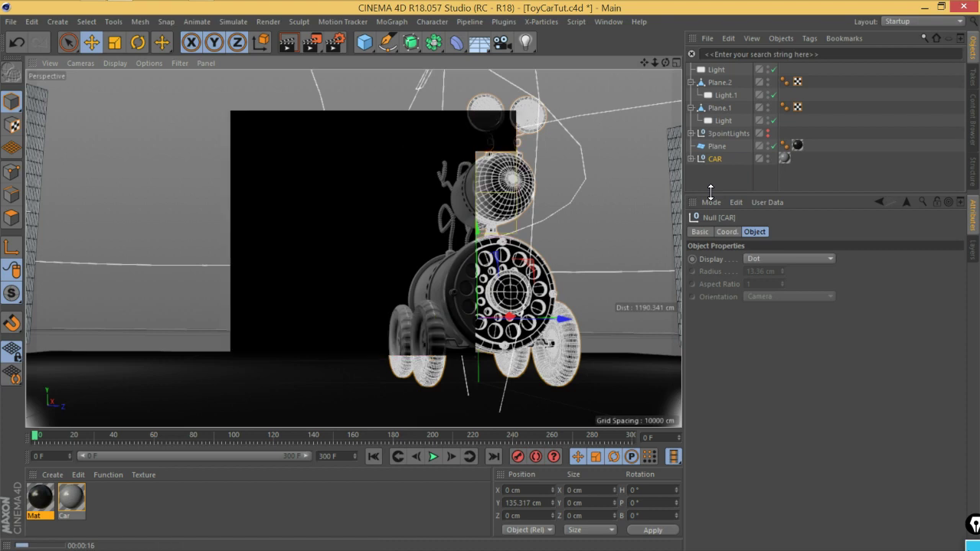
{"action": "left_click", "coordinate": [540, 252]}
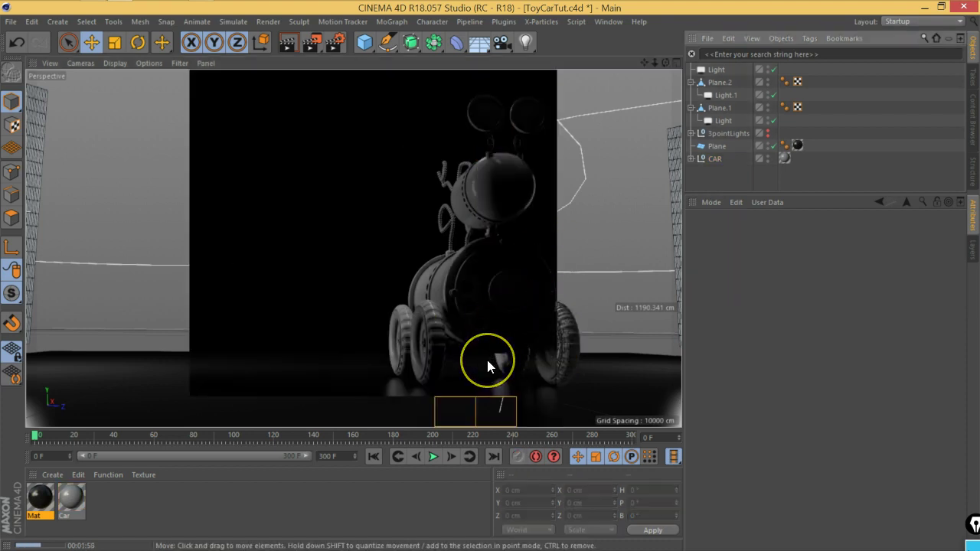
{"action": "left_click", "coordinate": [702, 179]}
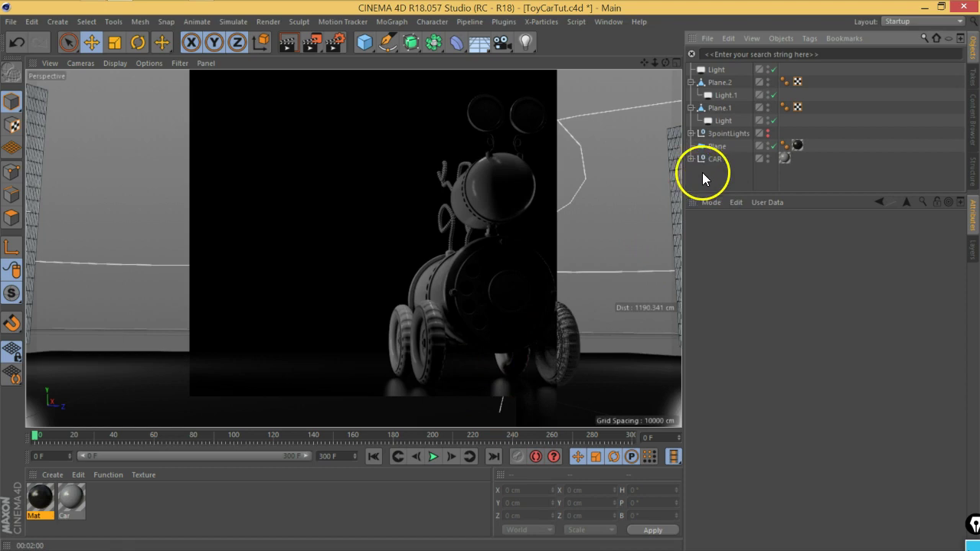
- Duplicate the overhead light as Light.1 and move the copy low in front of the car
{"action": "key", "text": "alt+r"}
{"action": "left_click", "coordinate": [717, 69]}
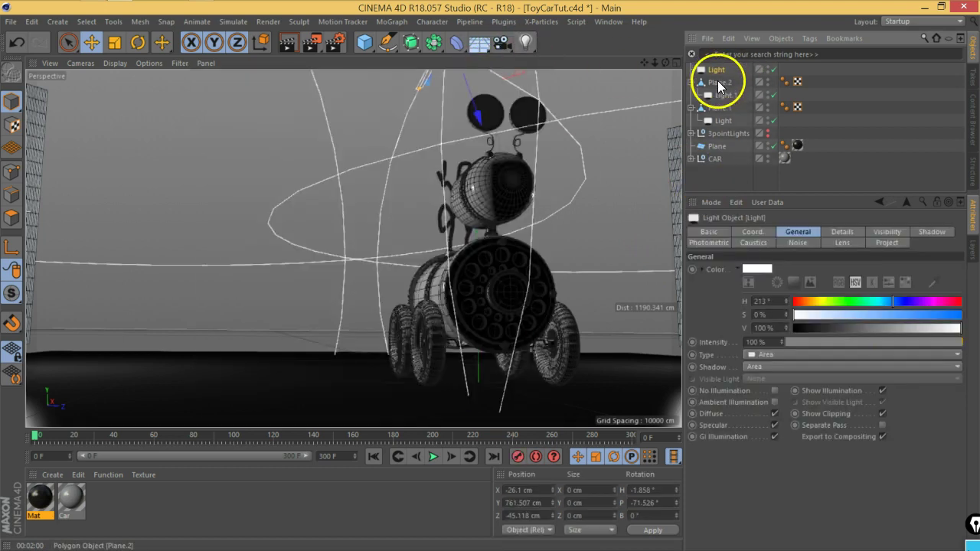
{"action": "left_click_drag", "start_coordinate": [715, 75], "coordinate": [715, 71], "text": "ctrl"}
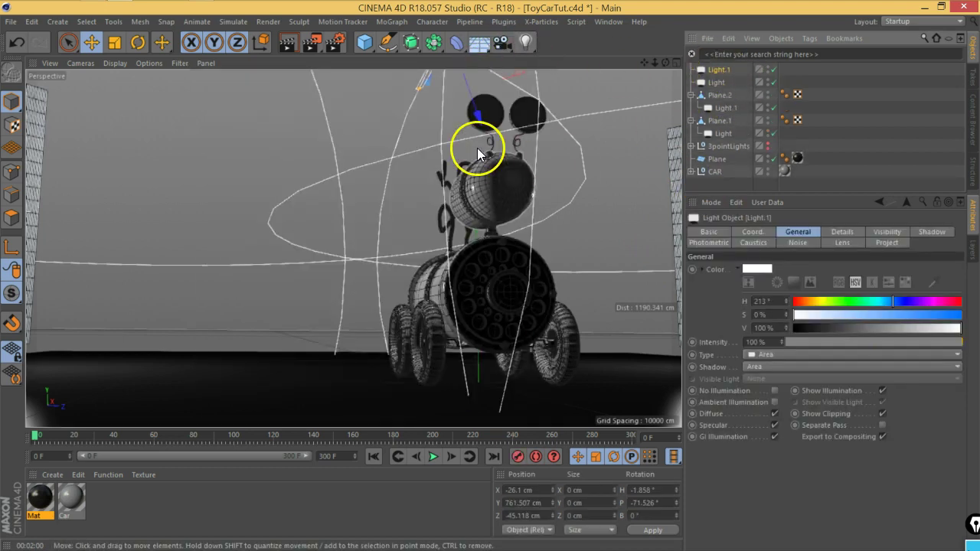
{"action": "mouse_move", "coordinate": [480, 159]}
{"action": "left_mouse_down"}
{"action": "mouse_move", "coordinate": [477, 117]}
{"action": "mouse_move", "coordinate": [491, 280]}
{"action": "left_mouse_up"}
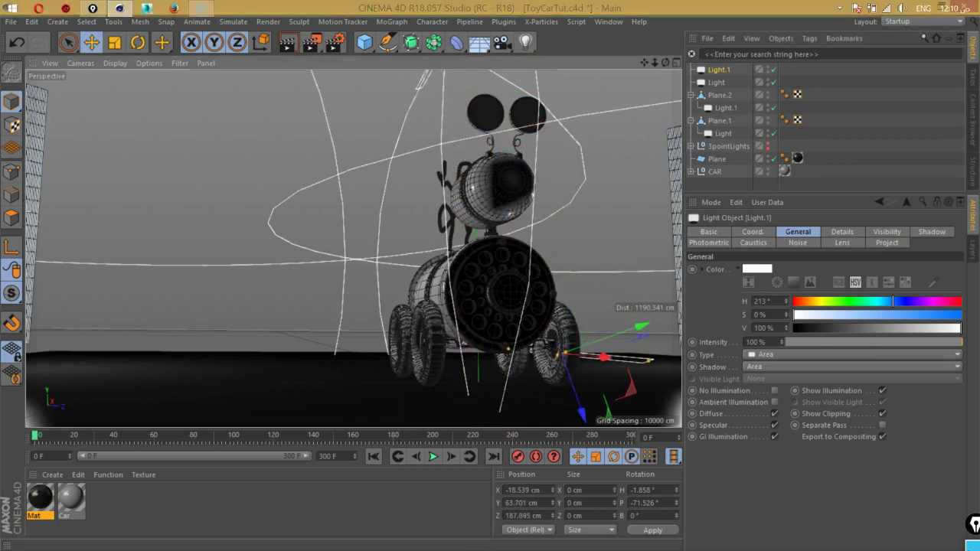
- Add a camera with a Protection tag and check the view through it
{"action": "left_click", "coordinate": [508, 43]}
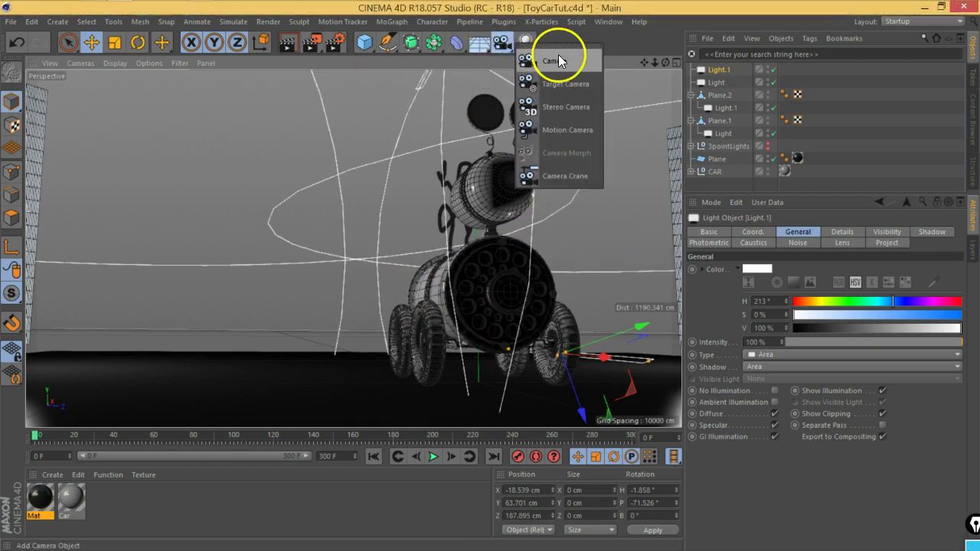
{"action": "left_click", "coordinate": [558, 61]}
{"action": "right_click", "coordinate": [714, 69]}
{"action": "mouse_move", "coordinate": [759, 39]}
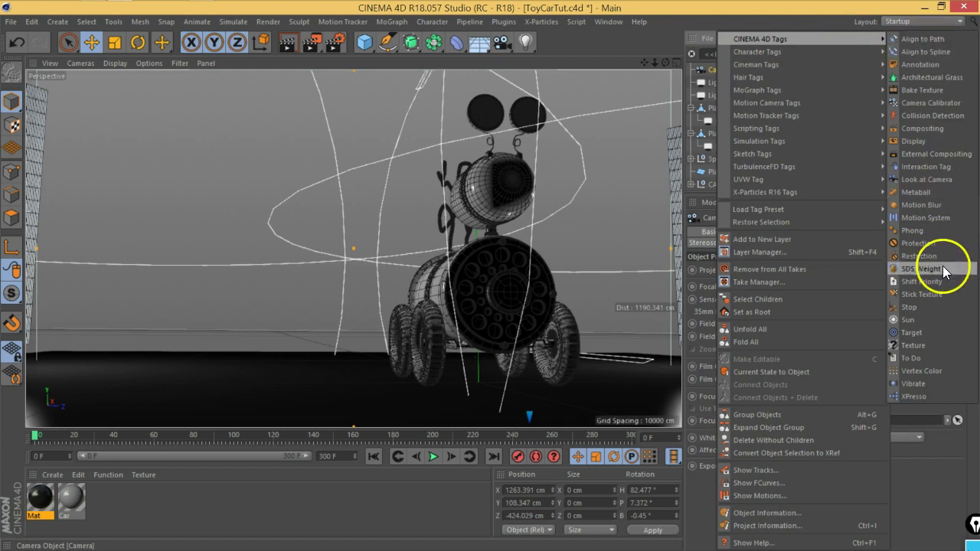
{"action": "left_click", "coordinate": [921, 245]}
{"action": "mouse_move", "coordinate": [487, 317]}
{"action": "left_mouse_down"}
{"action": "mouse_move", "coordinate": [404, 315]}
{"action": "mouse_move", "coordinate": [494, 280]}
{"action": "mouse_move", "coordinate": [448, 280]}
{"action": "mouse_move", "coordinate": [755, 99]}
{"action": "left_mouse_up"}
{"action": "mouse_move", "coordinate": [477, 252]}
{"action": "left_mouse_down", "text": "alt"}
{"action": "mouse_move", "coordinate": [540, 267]}
{"action": "mouse_move", "coordinate": [291, 258]}
{"action": "mouse_move", "coordinate": [328, 267]}
{"action": "left_mouse_up", "text": "alt"}
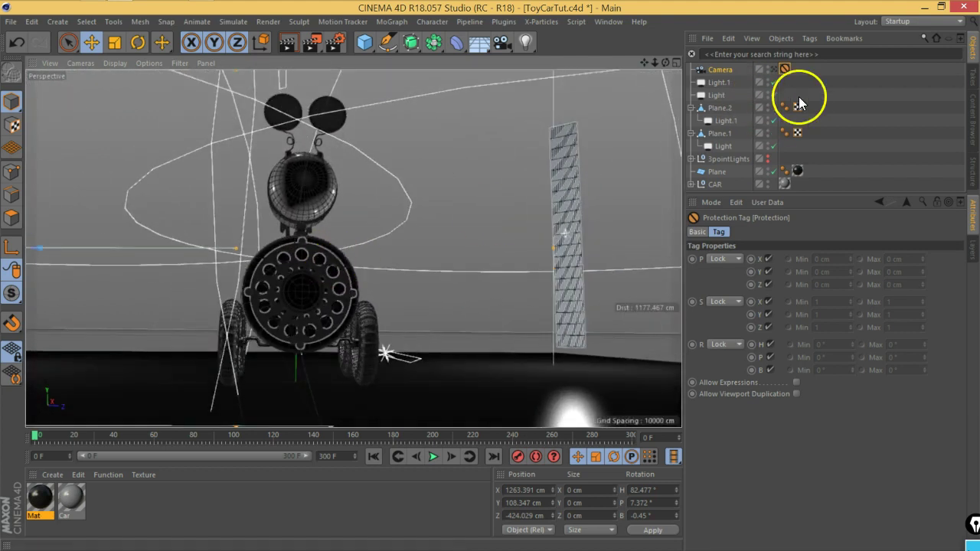
{"action": "left_click", "coordinate": [773, 69]}
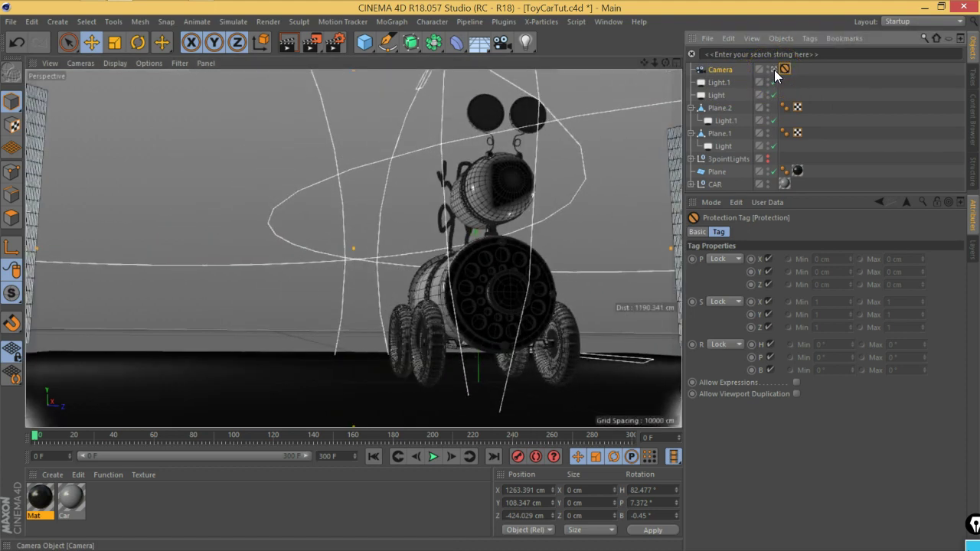
{"action": "left_click", "coordinate": [774, 69]}
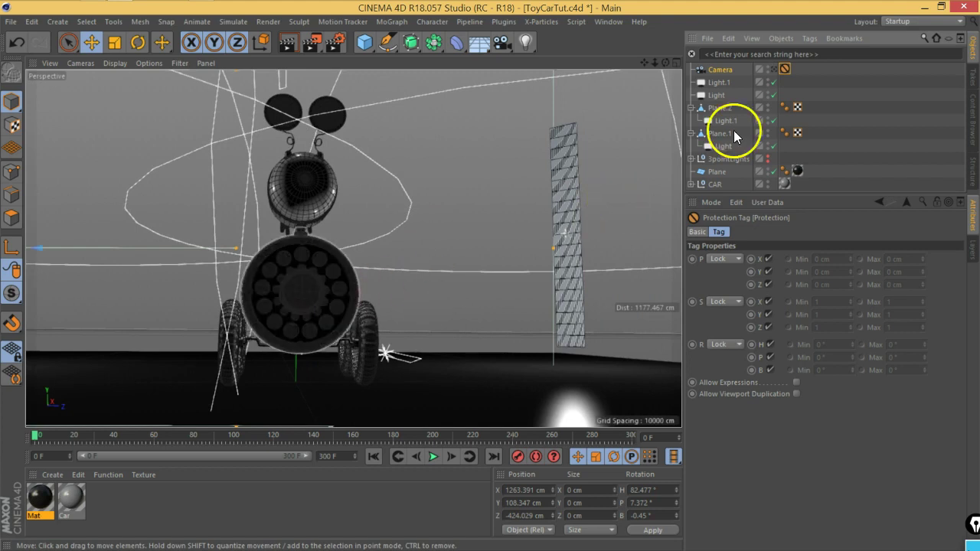
- Rotate Light.1 and slide it sideways to sit in front of the car's wheels
{"action": "left_click", "coordinate": [725, 83]}
{"action": "mouse_move", "coordinate": [289, 286]}
{"action": "left_mouse_down", "text": "alt"}
{"action": "mouse_move", "coordinate": [449, 207]}
{"action": "mouse_move", "coordinate": [359, 249]}
{"action": "left_mouse_up", "text": "alt"}
{"action": "left_click", "coordinate": [138, 42]}
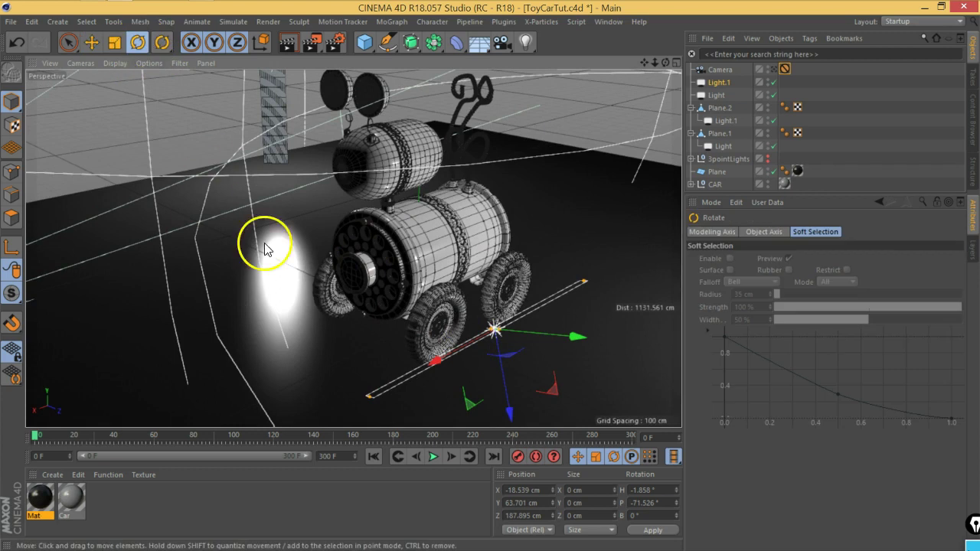
{"action": "left_click_drag", "start_coordinate": [513, 345], "coordinate": [400, 349]}
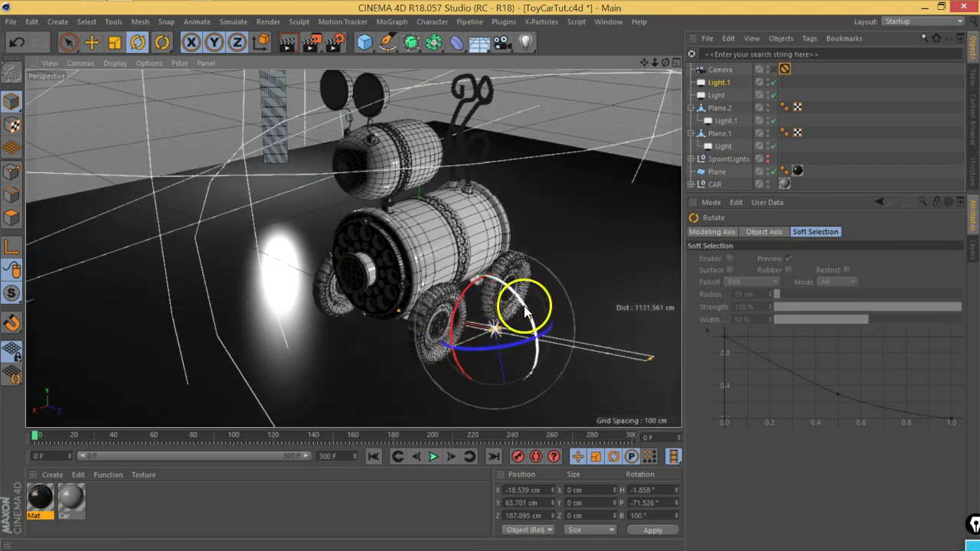
{"action": "left_click_drag", "start_coordinate": [524, 310], "coordinate": [525, 313]}
{"action": "left_click", "coordinate": [91, 42]}
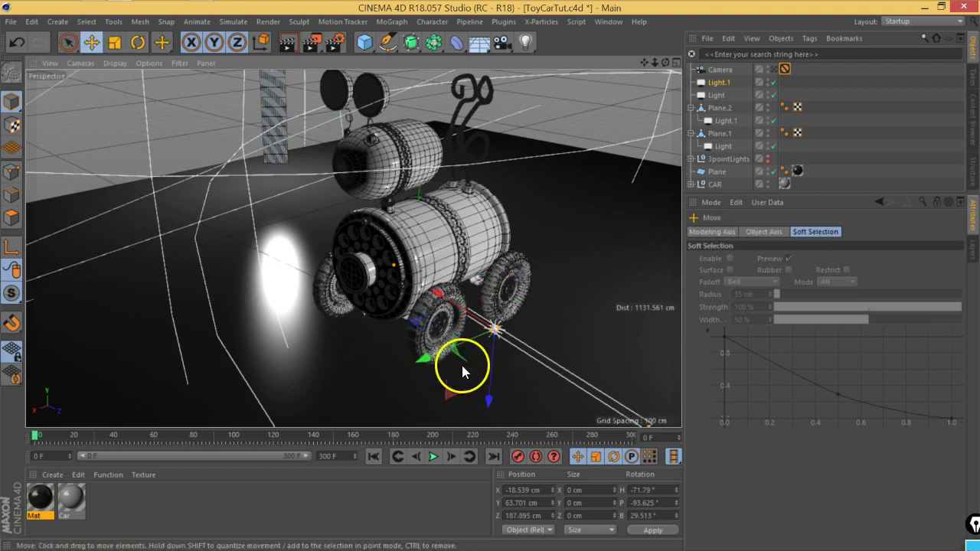
{"action": "mouse_move", "coordinate": [420, 325]}
{"action": "left_mouse_down"}
{"action": "mouse_move", "coordinate": [253, 336]}
{"action": "mouse_move", "coordinate": [252, 345]}
{"action": "mouse_move", "coordinate": [368, 318]}
{"action": "mouse_move", "coordinate": [296, 354]}
{"action": "mouse_move", "coordinate": [415, 337]}
{"action": "mouse_move", "coordinate": [396, 374]}
{"action": "mouse_move", "coordinate": [350, 313]}
{"action": "left_mouse_up"}
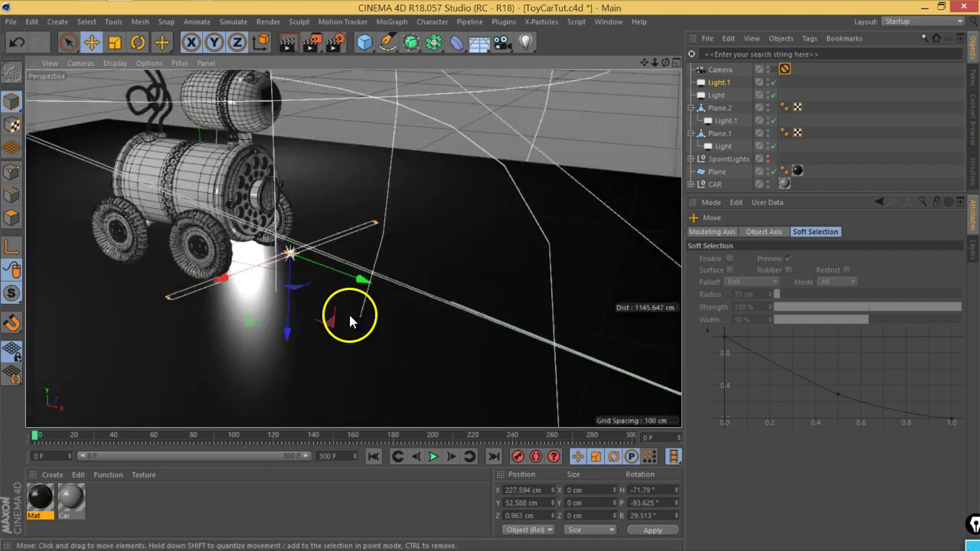
- Tilt Light.1 to heading −91.44°, pitch −64.869°, bank 8.148°, checking through the camera
{"action": "left_click", "coordinate": [138, 42]}
{"action": "mouse_move", "coordinate": [330, 244]}
{"action": "left_mouse_down"}
{"action": "mouse_move", "coordinate": [317, 209]}
{"action": "mouse_move", "coordinate": [332, 275]}
{"action": "mouse_move", "coordinate": [297, 290]}
{"action": "mouse_move", "coordinate": [296, 228]}
{"action": "mouse_move", "coordinate": [388, 275]}
{"action": "mouse_move", "coordinate": [291, 251]}
{"action": "mouse_move", "coordinate": [329, 219]}
{"action": "left_mouse_up"}
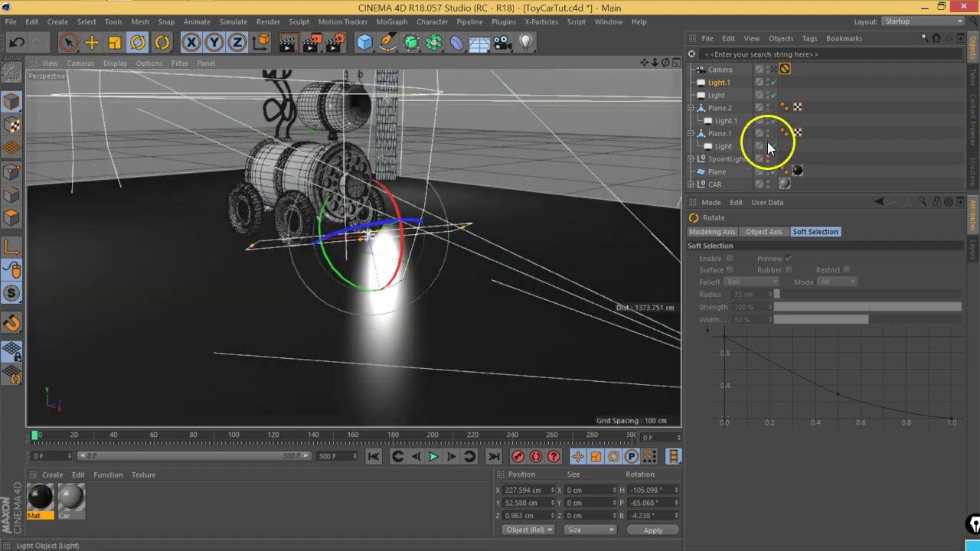
{"action": "left_click", "coordinate": [721, 81]}
{"action": "left_click", "coordinate": [888, 242]}
{"action": "mouse_move", "coordinate": [427, 334]}
{"action": "left_mouse_down", "text": "alt"}
{"action": "mouse_move", "coordinate": [304, 281]}
{"action": "mouse_move", "coordinate": [444, 328]}
{"action": "mouse_move", "coordinate": [407, 306]}
{"action": "left_mouse_up", "text": "alt"}
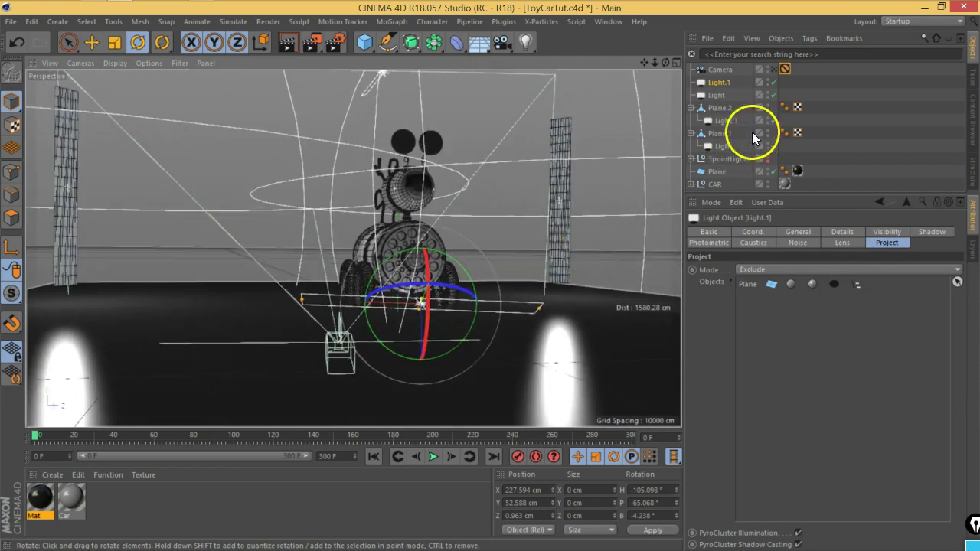
{"action": "left_click", "coordinate": [775, 69]}
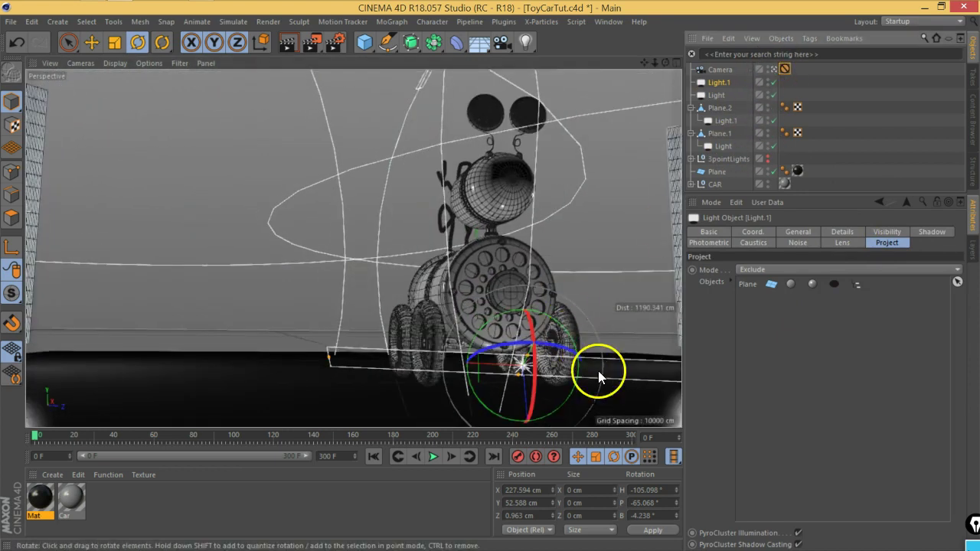
{"action": "left_click_drag", "start_coordinate": [479, 400], "coordinate": [486, 406]}
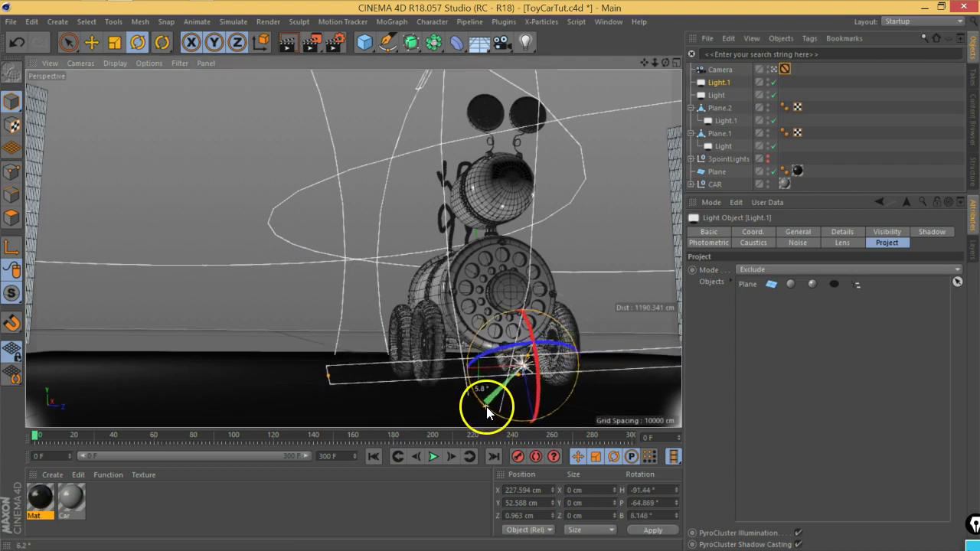
{"action": "left_click", "coordinate": [861, 152]}
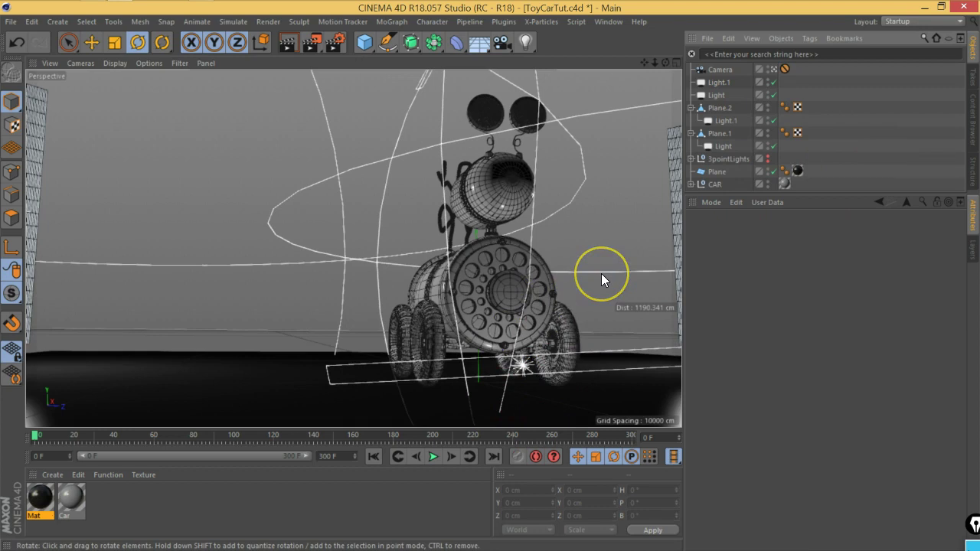
- Set Light.1's colour to H 211°, S 20%, V 87%
{"action": "left_click", "coordinate": [717, 83]}
{"action": "left_click", "coordinate": [800, 240]}
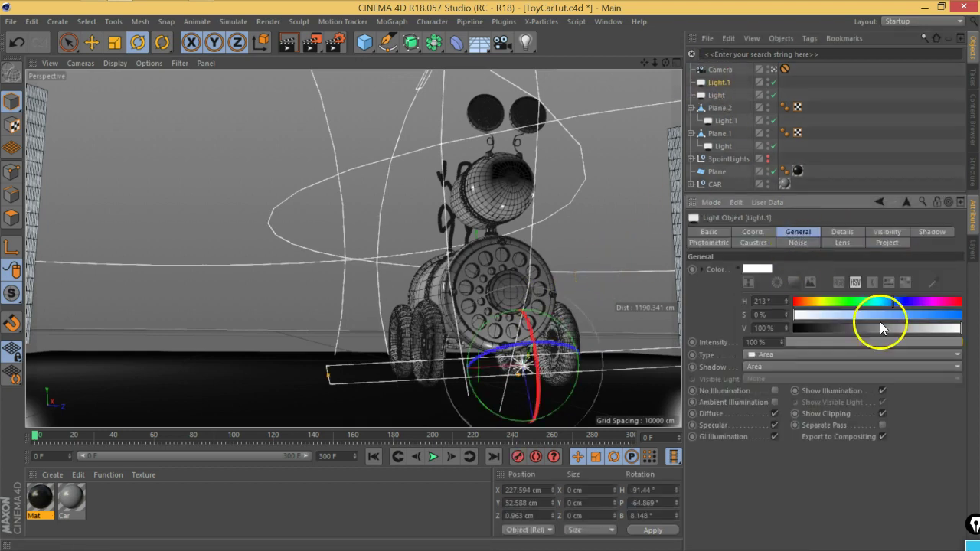
{"action": "left_click_drag", "start_coordinate": [810, 301], "coordinate": [817, 316]}
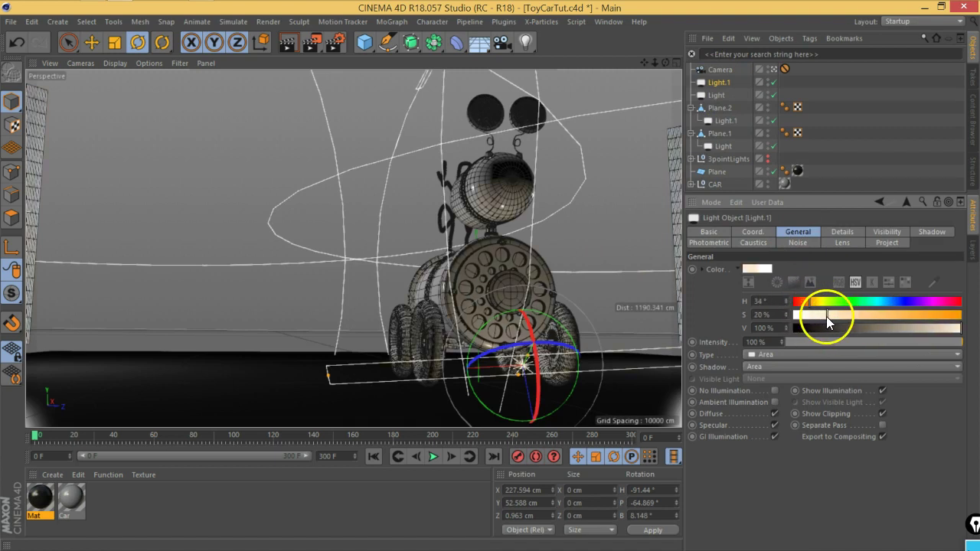
{"action": "left_click_drag", "start_coordinate": [884, 300], "coordinate": [889, 305]}
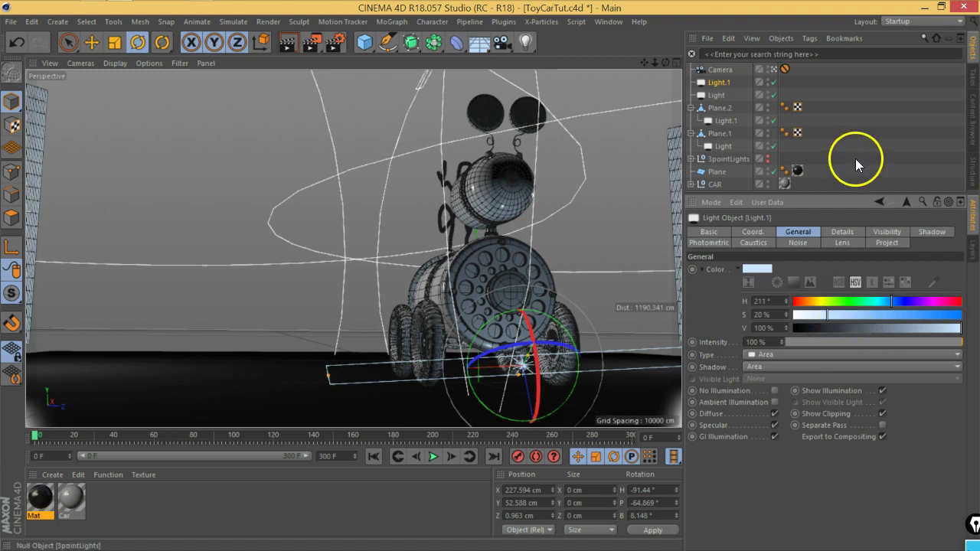
{"action": "left_click_drag", "start_coordinate": [953, 328], "coordinate": [933, 329]}
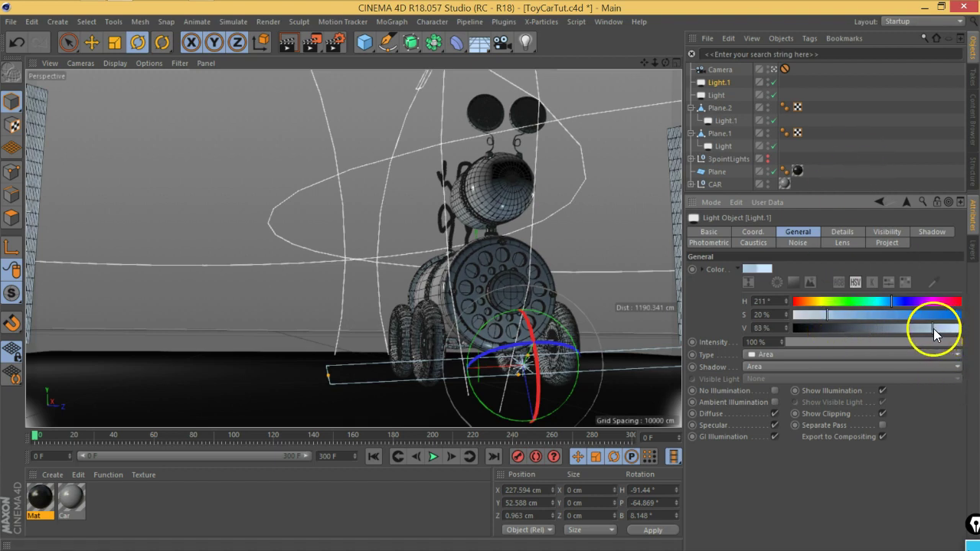
{"action": "left_click", "coordinate": [896, 143]}
- Render the viewport to check the toy car with the pale blue low front light in place
{"action": "left_click", "coordinate": [290, 46]}
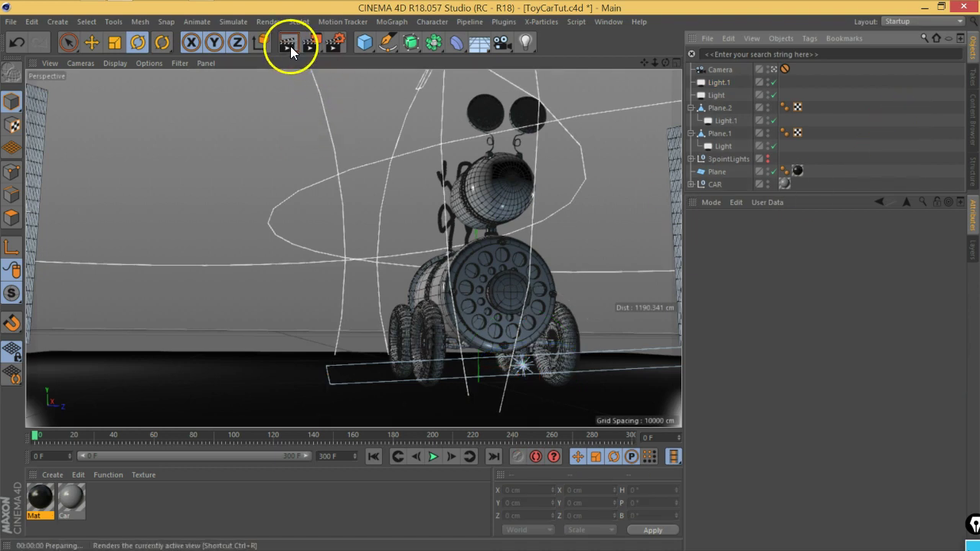